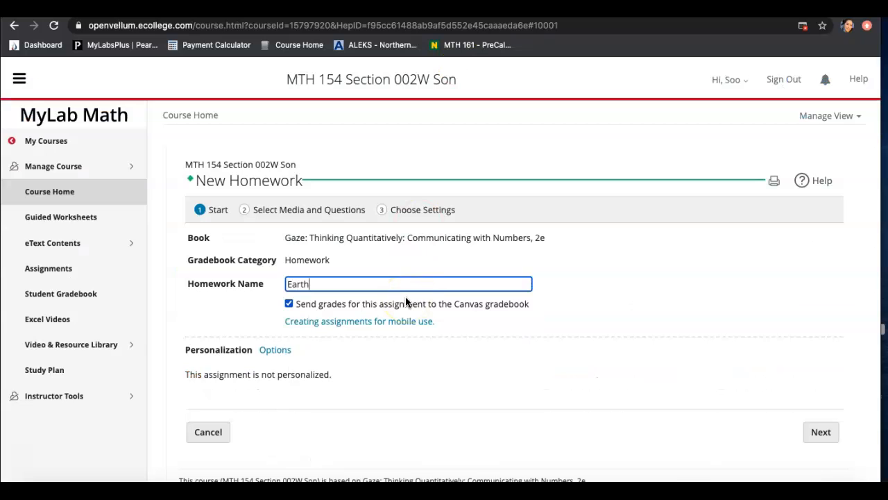
# Continue to selecting media and questions for the Earth homework and look at its section and objective filters.
pyautogui.click(820, 432)
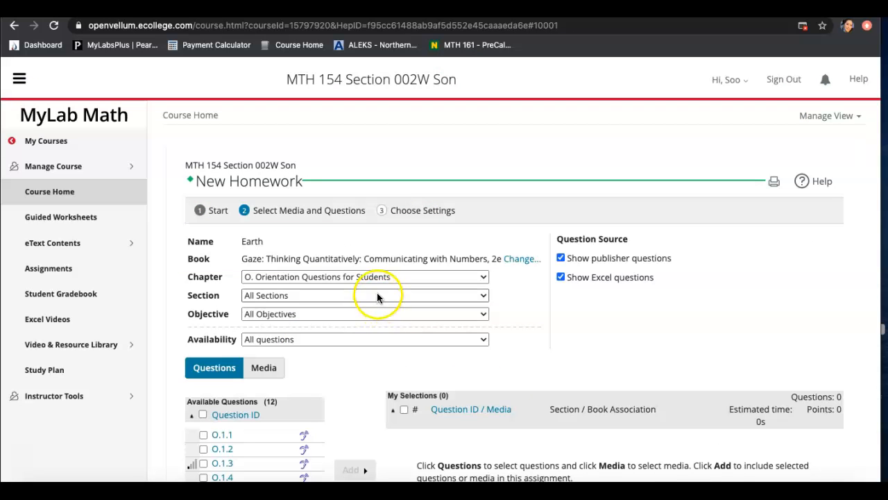
pyautogui.click(362, 297)
pyautogui.click(361, 297)
pyautogui.click(347, 313)
pyautogui.click(347, 312)
# Browse the available questions of chapters 2, 1 and 3 for the Earth Excel project.
pyautogui.click(367, 276)
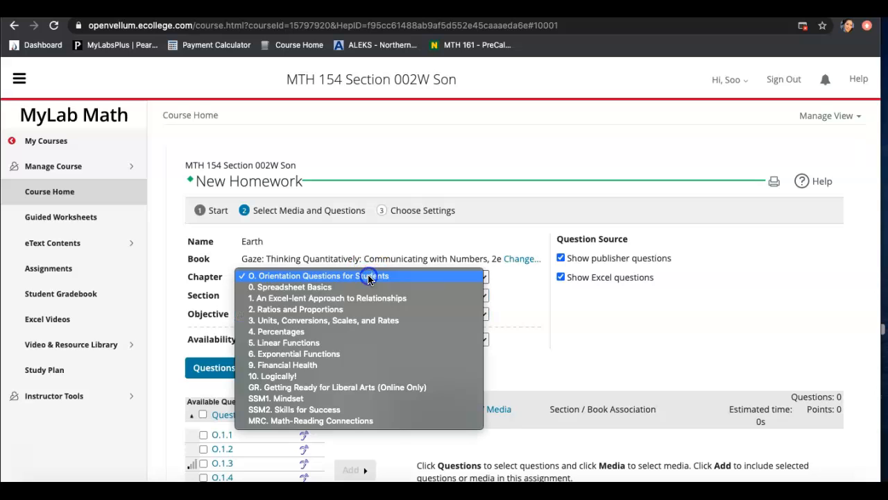
pyautogui.click(359, 310)
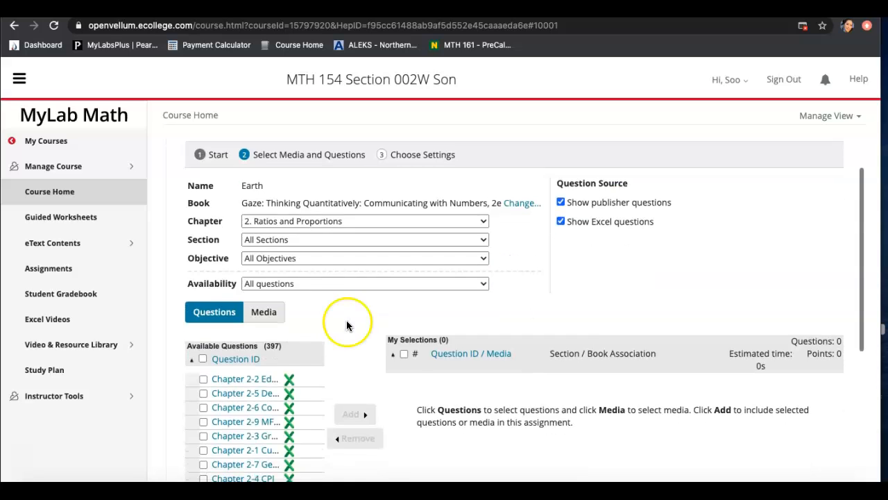
pyautogui.scroll(-2, 347, 327)
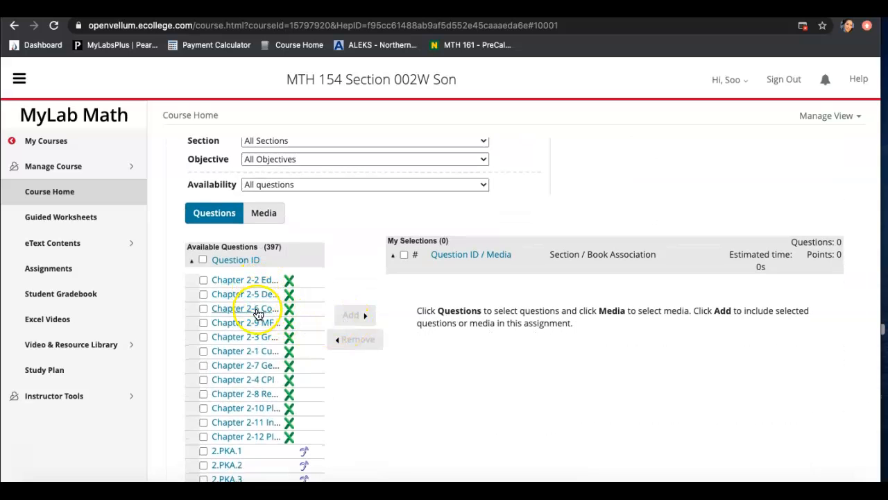
pyautogui.scroll(1, 332, 217)
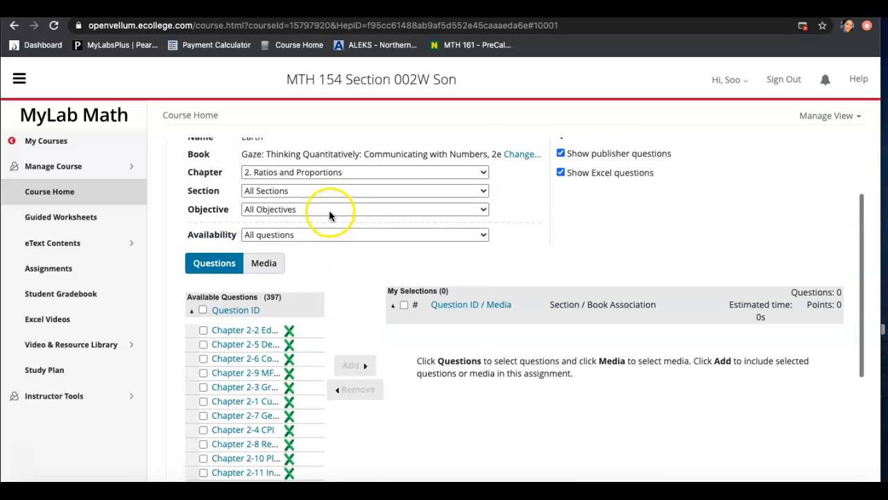
pyautogui.click(316, 172)
pyautogui.click(309, 159)
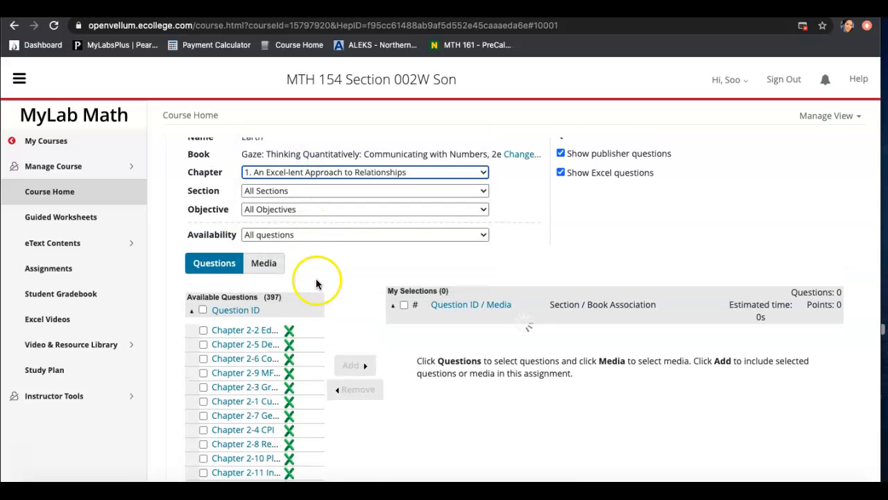
pyautogui.scroll(-1, 318, 311)
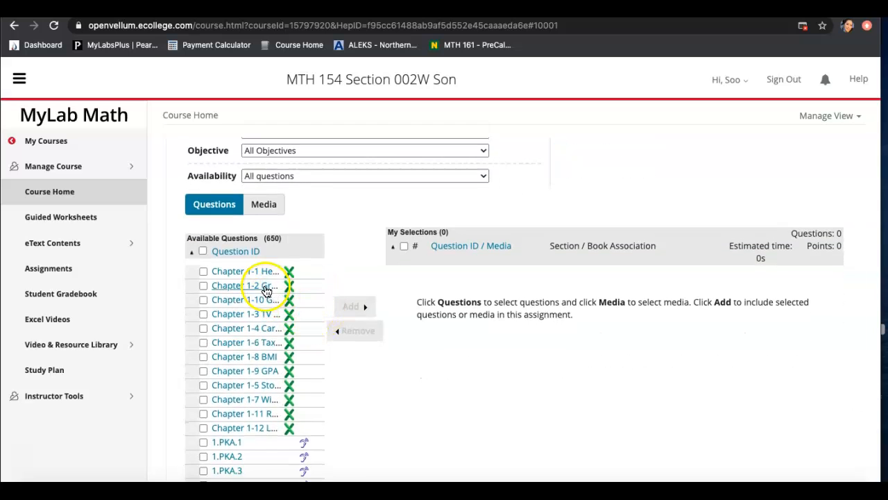
pyautogui.scroll(2, 337, 308)
pyautogui.click(340, 244)
pyautogui.click(332, 226)
pyautogui.click(332, 226)
pyautogui.click(335, 247)
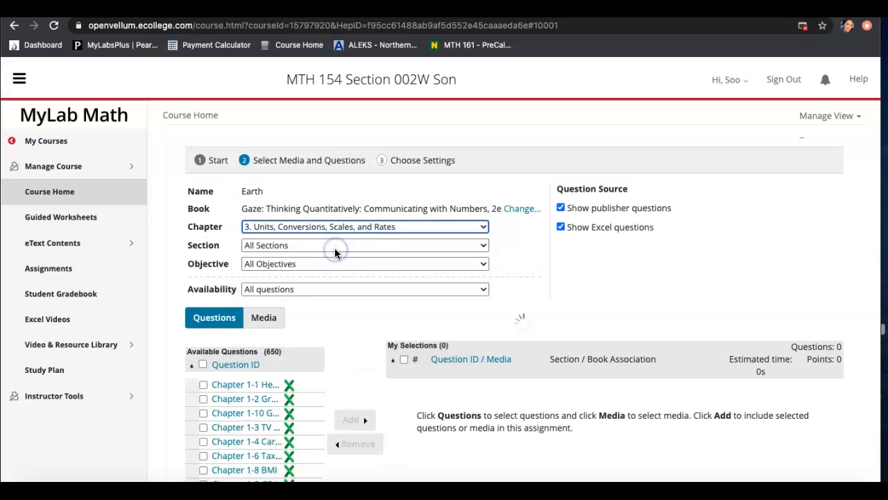
pyautogui.scroll(-1, 304, 356)
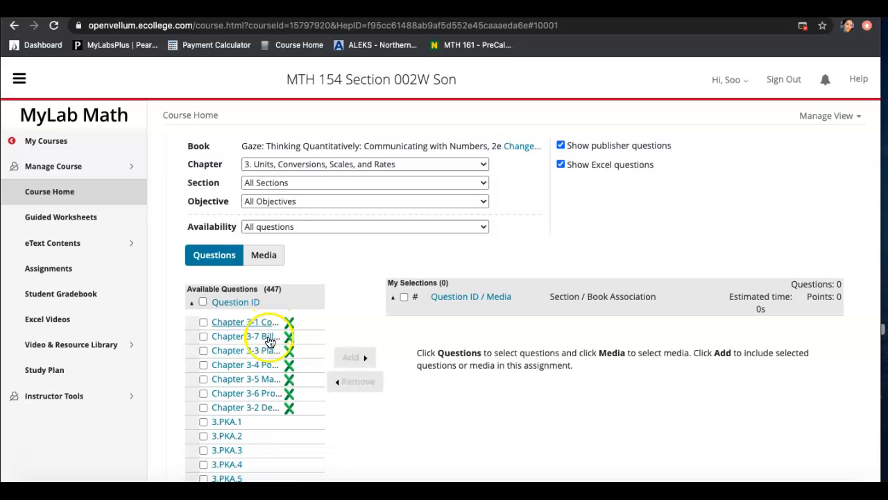
pyautogui.scroll(1, 317, 277)
# Preview the Chapter 4-9 Earth question from chapter 4, Percentages, and add it to the homework.
pyautogui.click(317, 231)
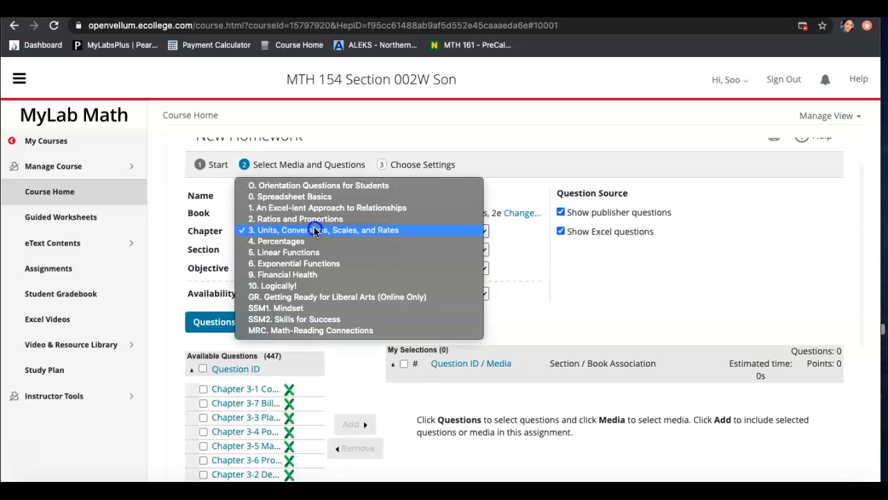
pyautogui.click(324, 240)
pyautogui.scroll(-1, 306, 365)
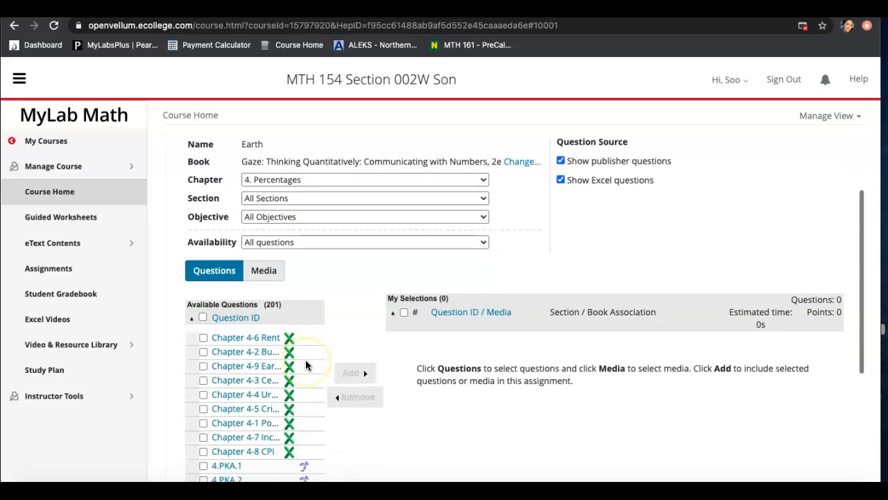
pyautogui.click(265, 371)
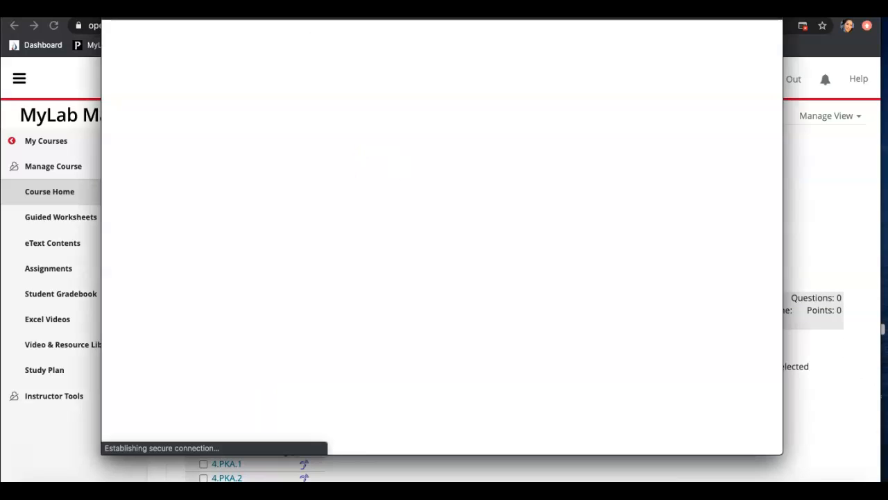
pyautogui.press('super+w')
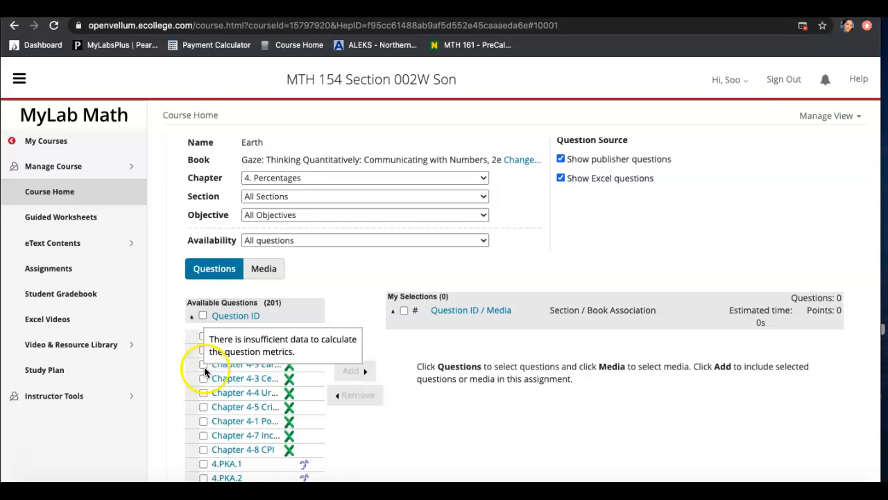
pyautogui.click(352, 370)
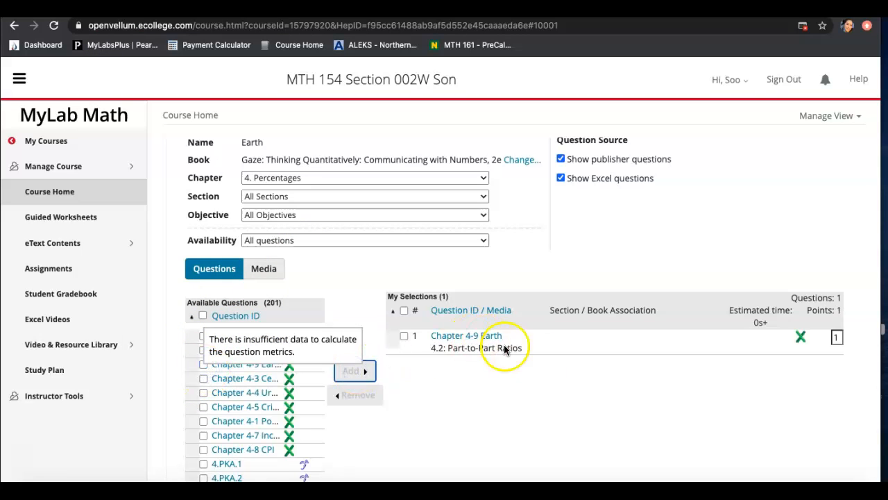
# Set the Chapter 4-9 Earth question to 8 points and continue to the homework settings.
pyautogui.scroll(-3, 601, 403)
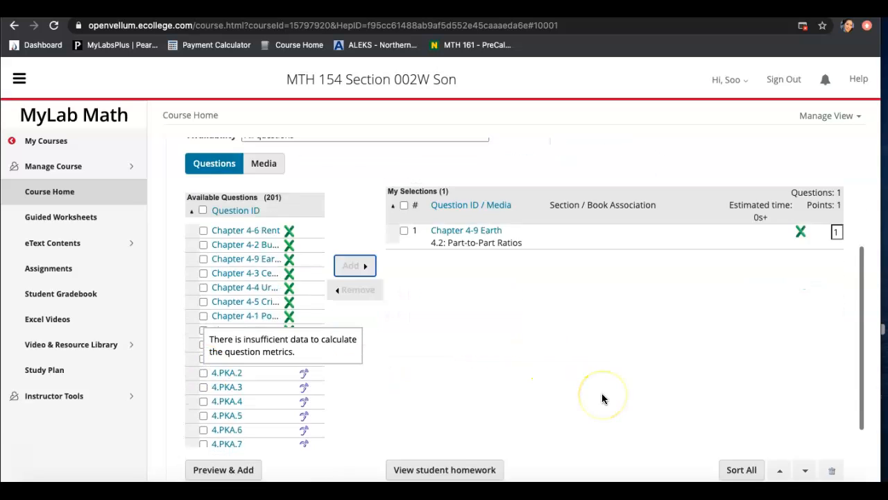
pyautogui.scroll(5, 798, 374)
pyautogui.click(829, 435)
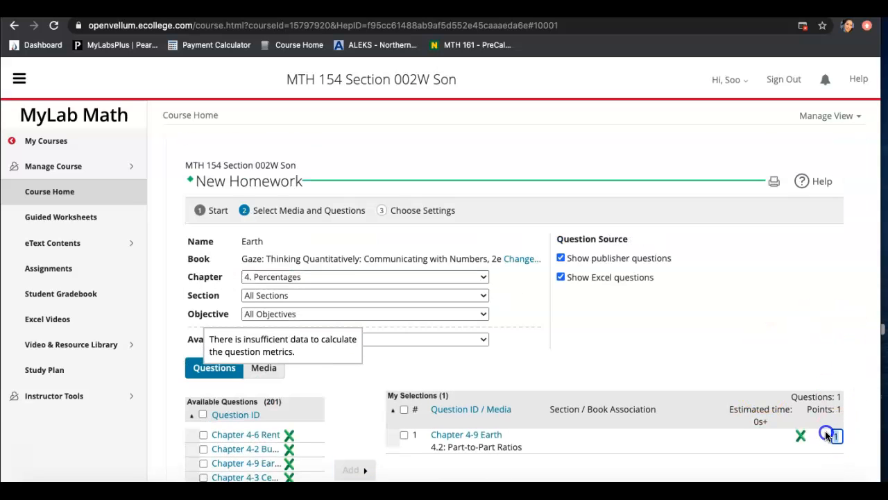
pyautogui.write('8')
pyautogui.scroll(-4, 864, 444)
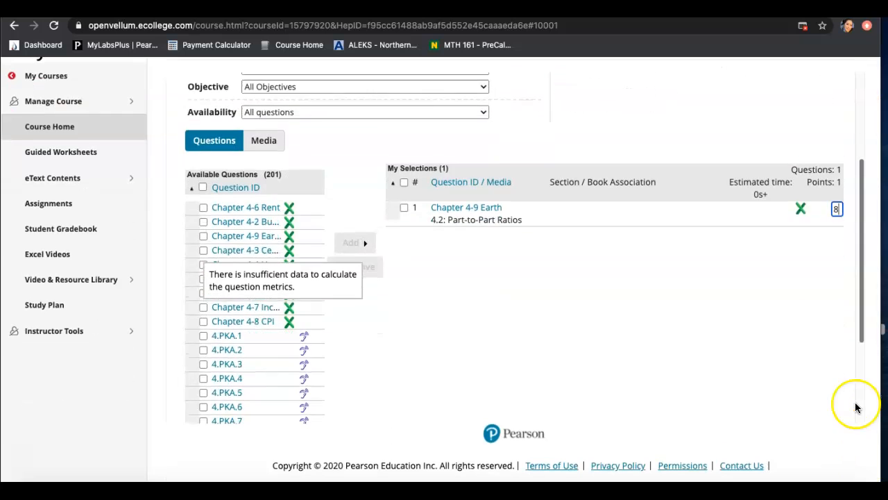
pyautogui.scroll(-3, 791, 399)
pyautogui.click(819, 361)
# Save and assign the Earth homework without a due date and locate it at the end of the homework list.
pyautogui.scroll(-1, 496, 274)
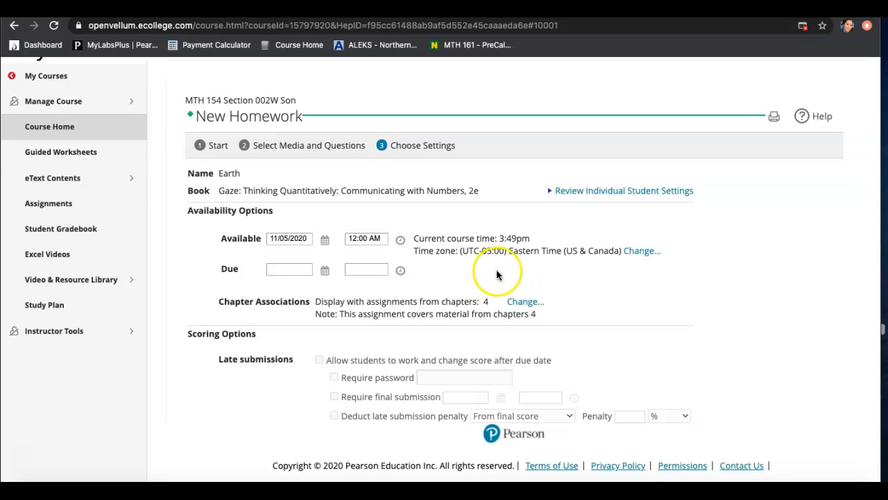
pyautogui.click(325, 270)
pyautogui.click(456, 294)
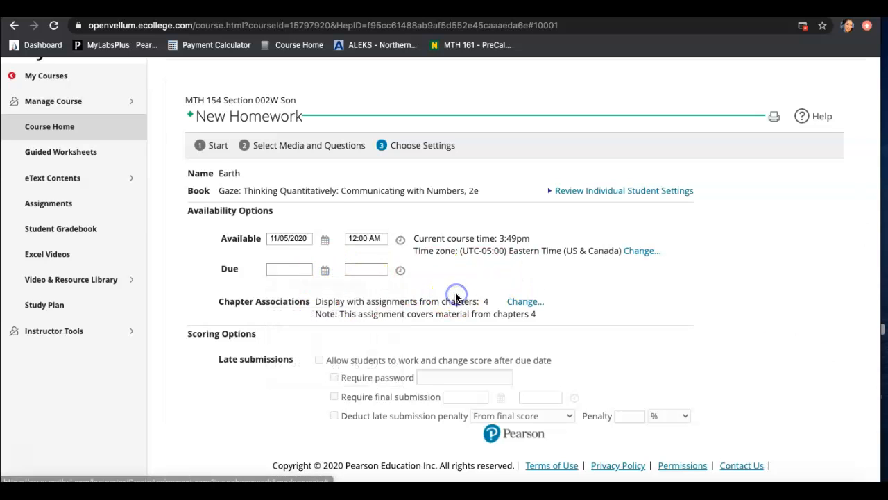
pyautogui.scroll(-10, 785, 342)
pyautogui.click(787, 346)
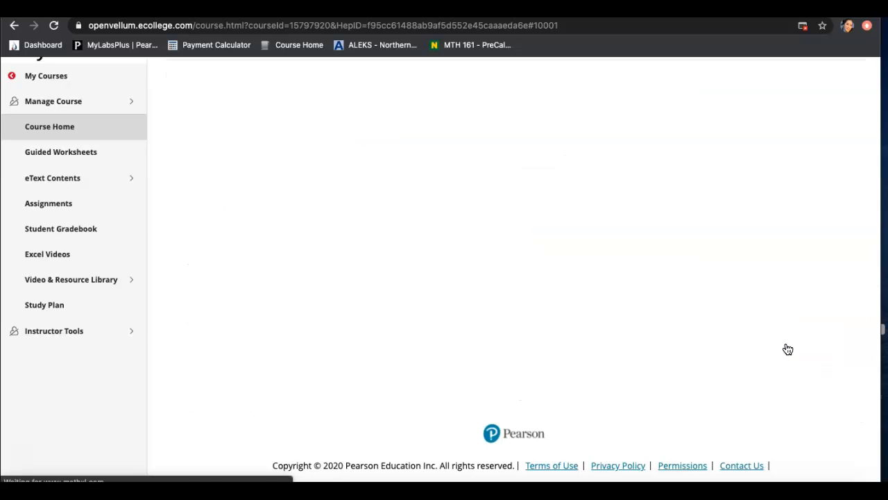
pyautogui.scroll(-20, 580, 299)
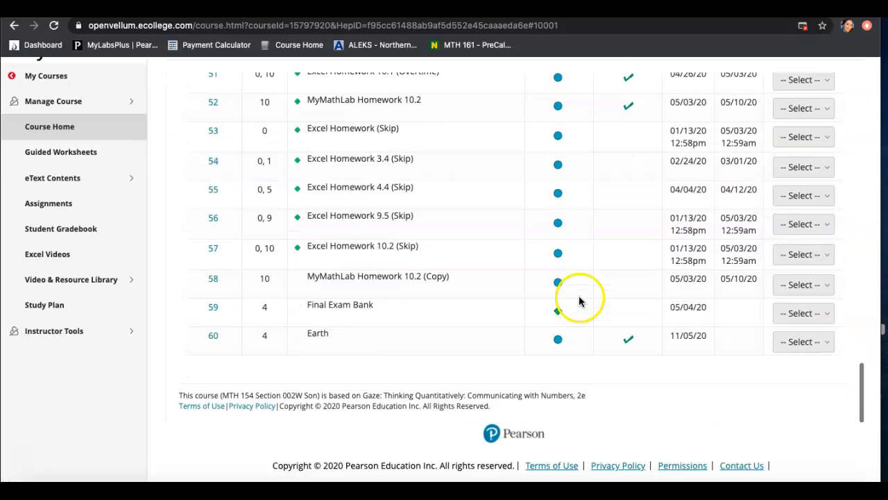
# Open the Earth homework from the course's assignments and launch its Chapter 4-9 Earth project.
pyautogui.click(64, 205)
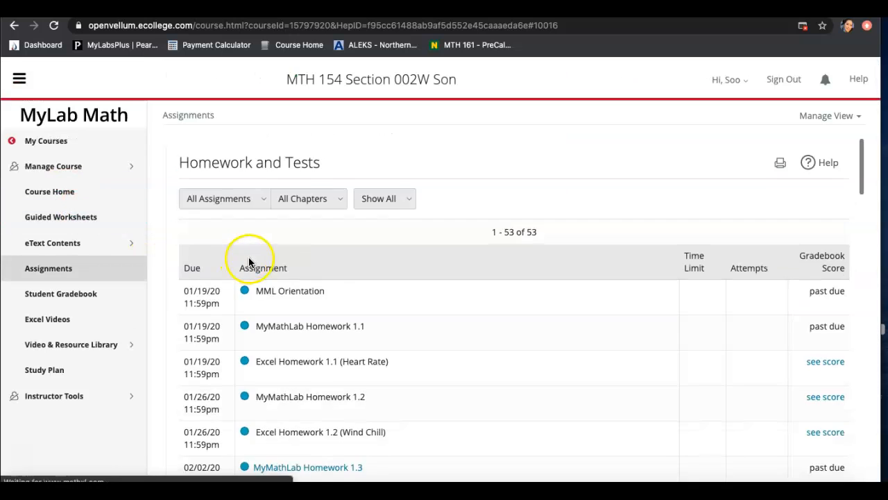
pyautogui.scroll(-20, 491, 301)
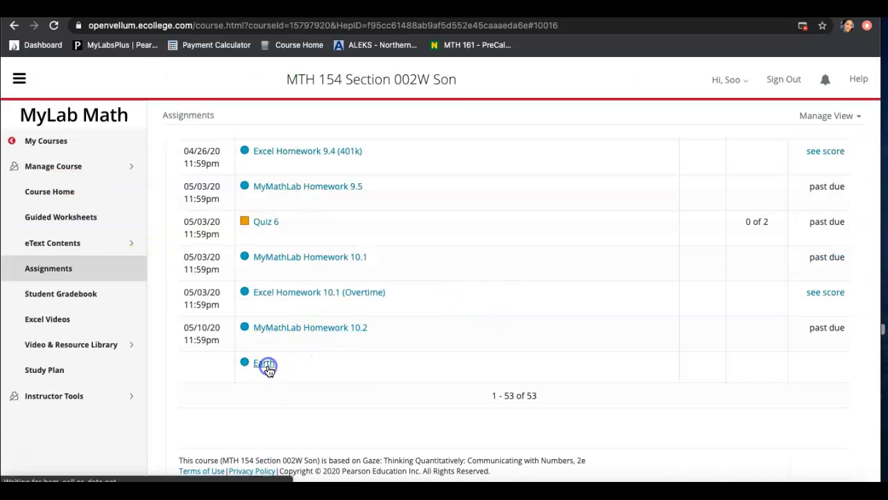
pyautogui.click(264, 364)
pyautogui.click(242, 291)
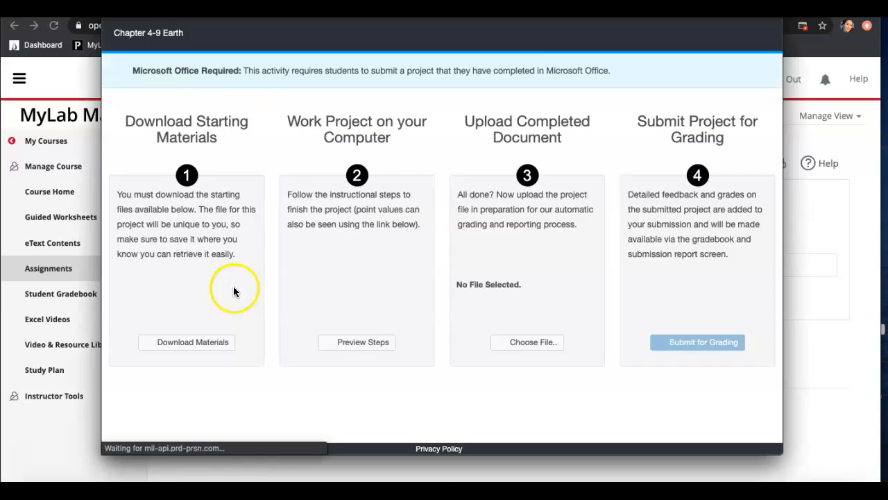
# Download the Chapter 4-9 Earth starting workbook (.xlsx) and open it in Excel.
pyautogui.click(188, 341)
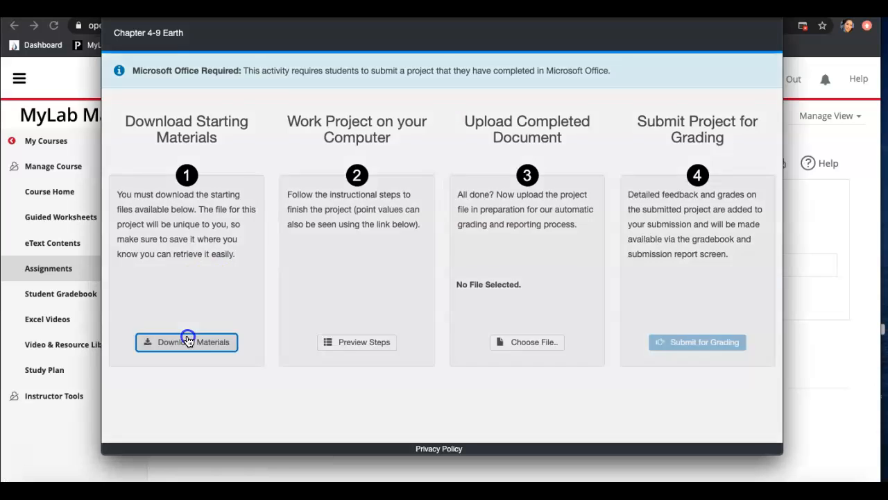
pyautogui.click(565, 257)
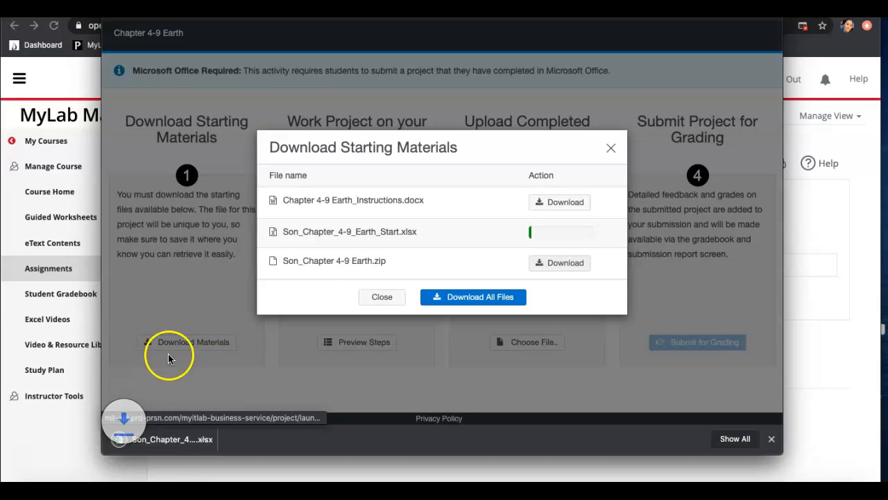
pyautogui.click(170, 444)
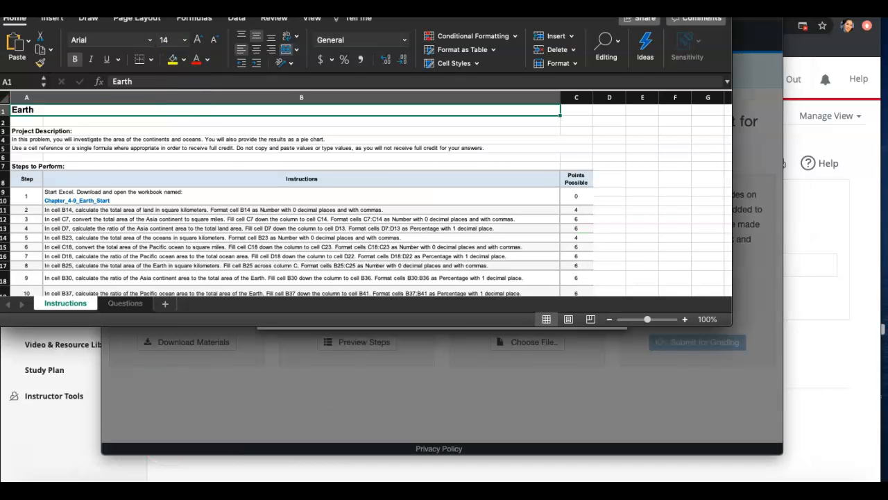
# Enlarge the Excel window downwards and sideways so the full Instructions sheet fits in view.
pyautogui.scroll(-5, 261, 214)
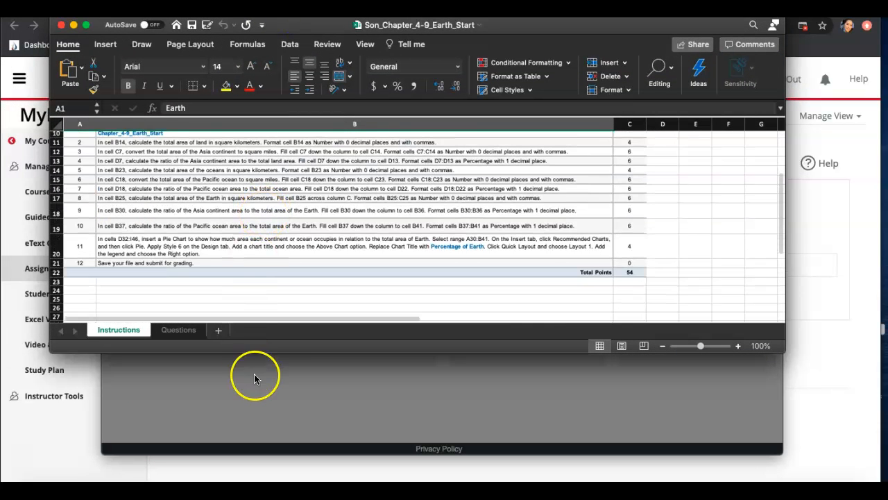
pyautogui.moveTo(260, 353); pyautogui.dragTo(254, 482)
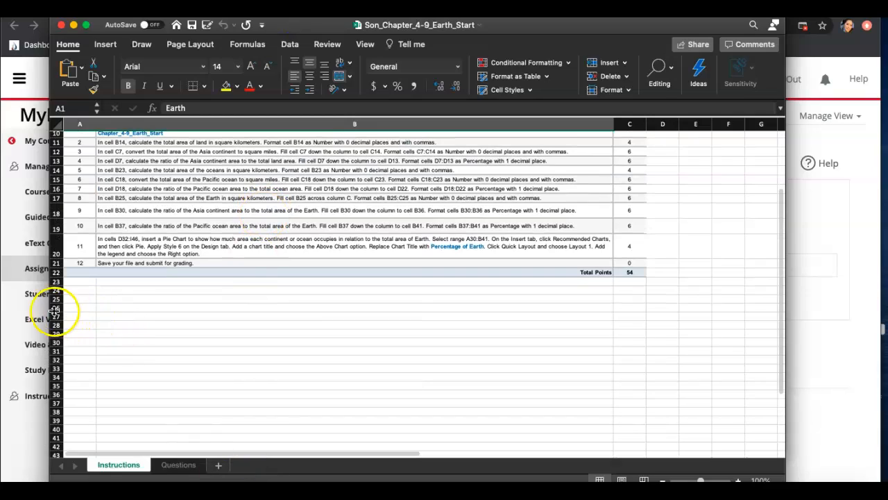
pyautogui.moveTo(54, 310); pyautogui.dragTo(3, 310)
pyautogui.scroll(5, 87, 245)
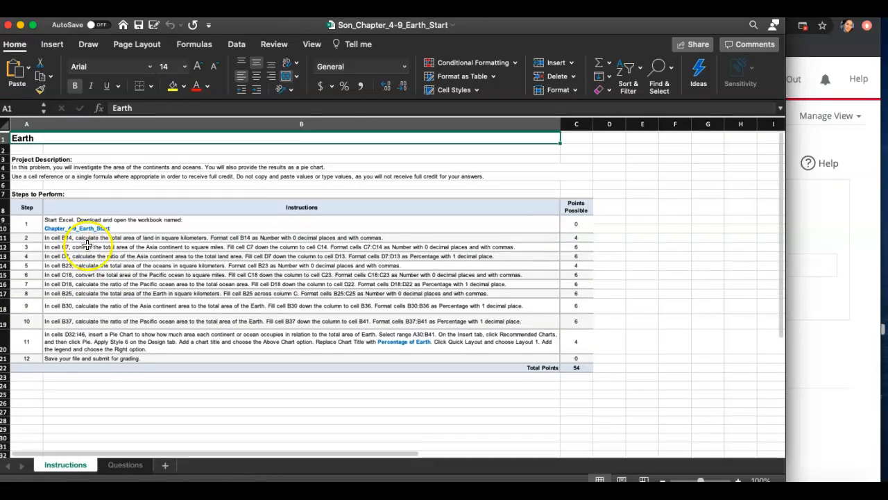
# Highlight the cell of step 1 on the Instructions sheet in yellow.
pyautogui.scroll(6, 87, 245)
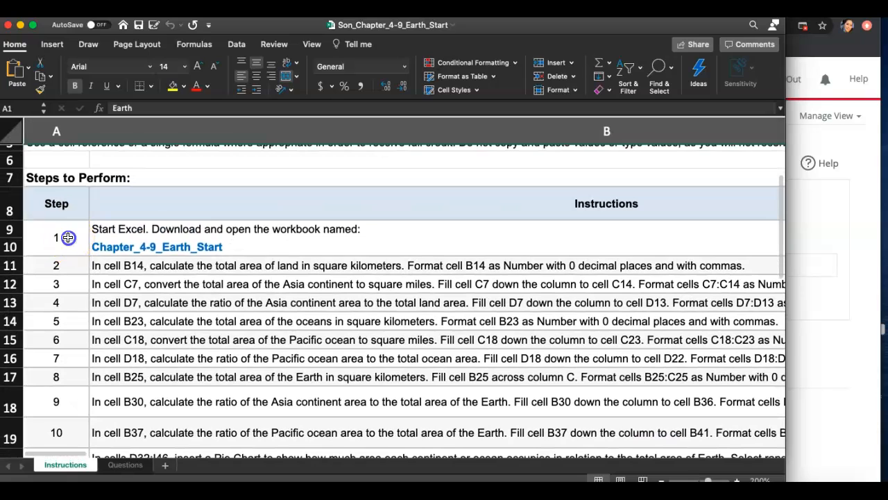
pyautogui.click(68, 237)
pyautogui.click(173, 86)
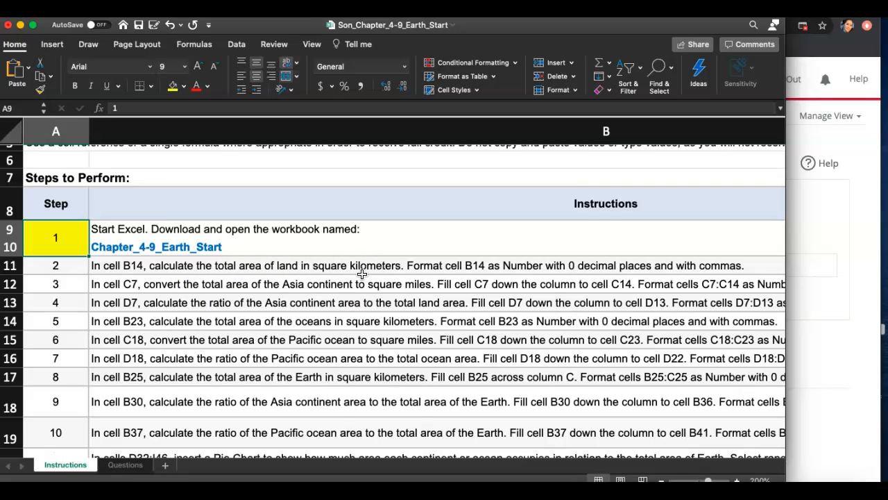
# Review the remaining steps on the Instructions sheet and show the Questions sheet.
pyautogui.scroll(-2, 360, 273)
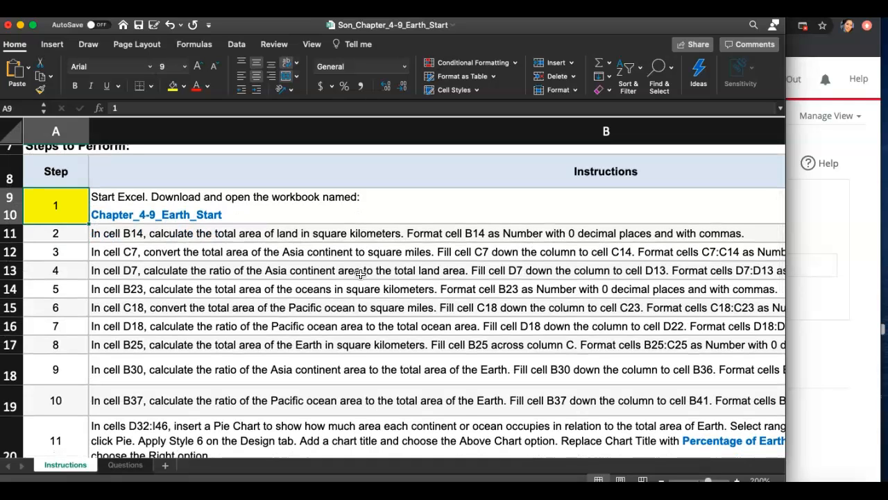
pyautogui.scroll(-4, 360, 274)
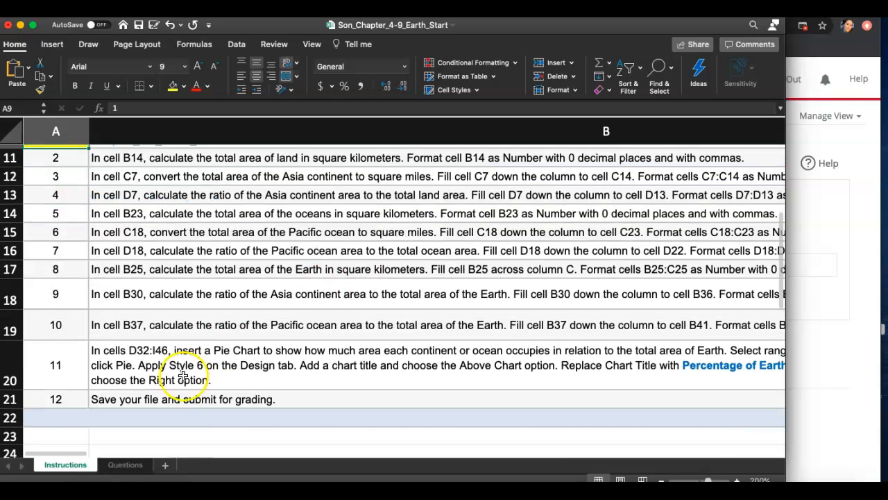
pyautogui.click(123, 464)
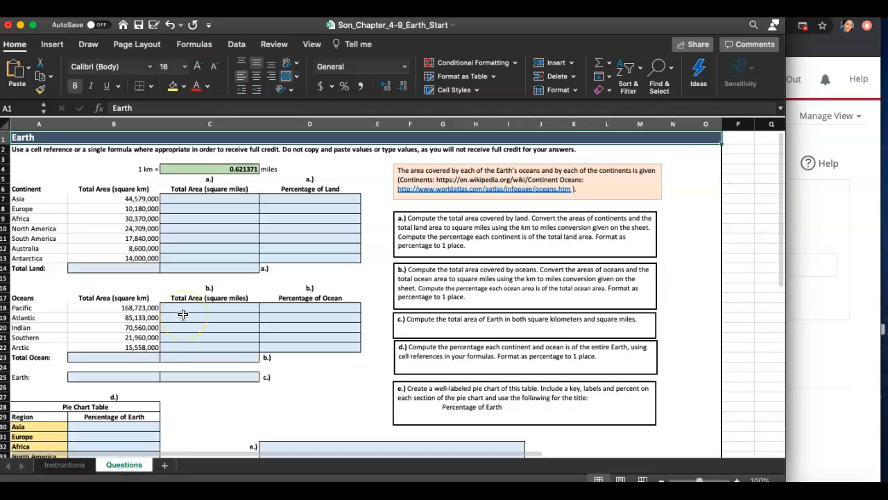
# Widen the Excel window so the Questions sheet extends across the full screen width.
pyautogui.scroll(-2, 183, 315)
pyautogui.scroll(2, 183, 314)
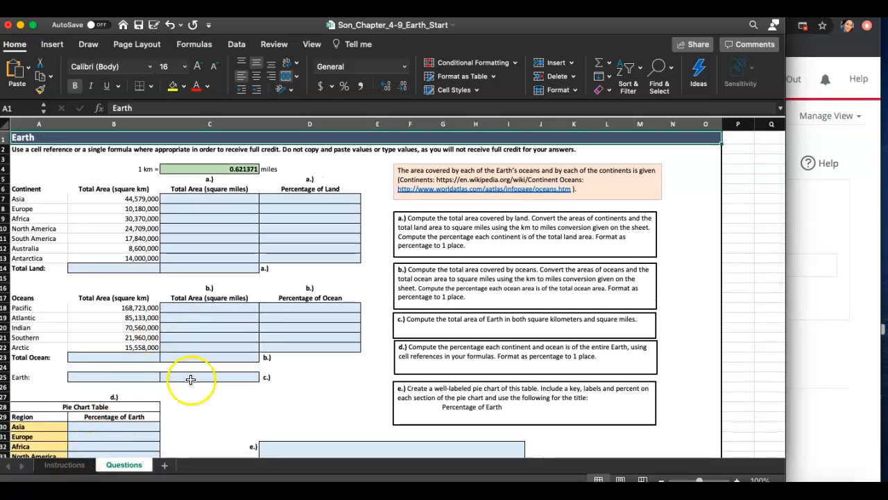
pyautogui.doubleClick(785, 100)
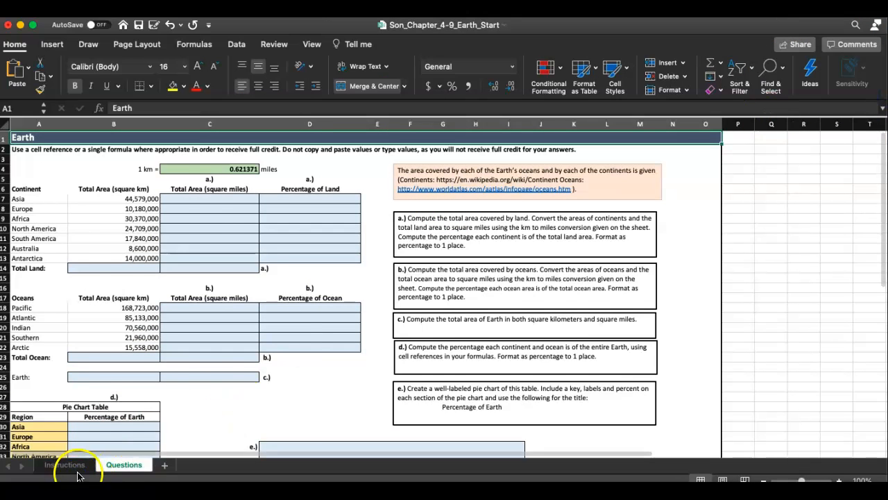
# Read step 2 on the Instructions sheet and return to the Questions sheet.
pyautogui.click(65, 465)
pyautogui.scroll(3, 151, 240)
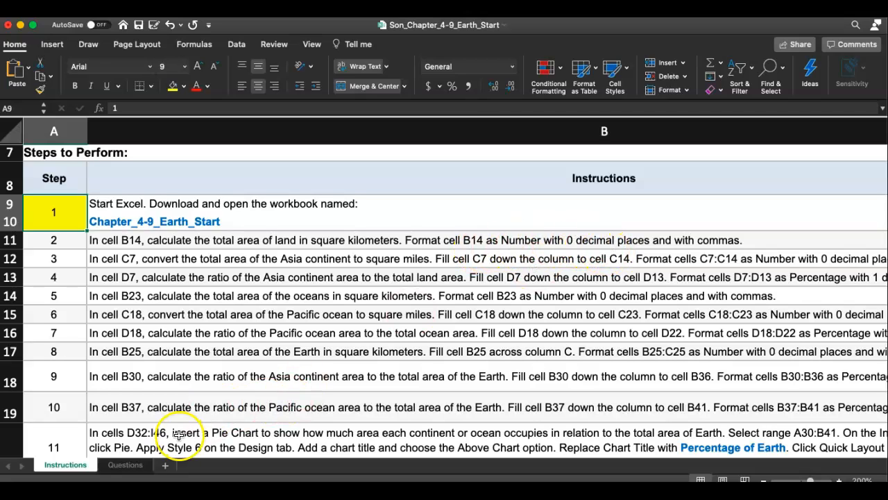
pyautogui.click(125, 465)
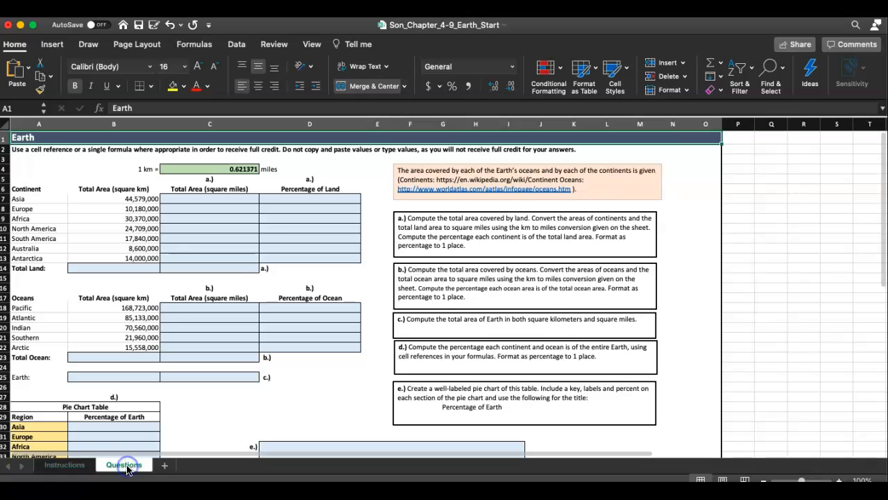
# Calculate the total land area in square kilometers in B14 with a SUM of B7:B13.
pyautogui.click(120, 268)
pyautogui.scroll(5, 72, 222)
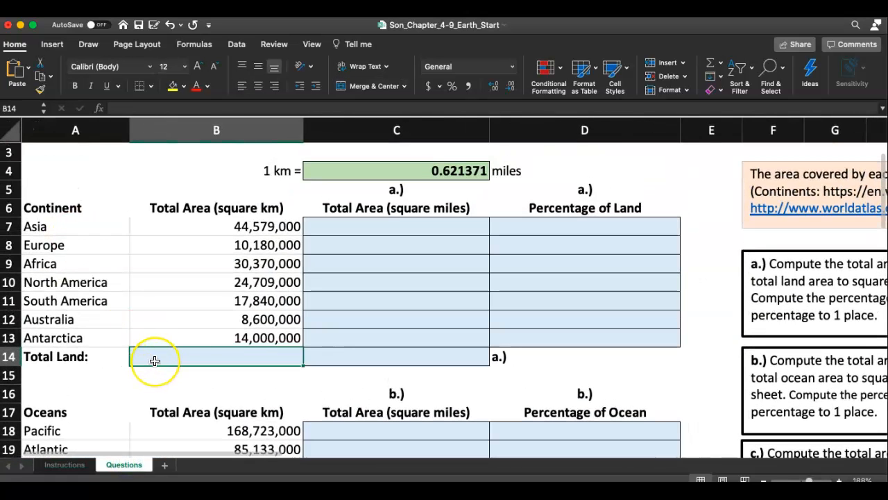
pyautogui.write('=')
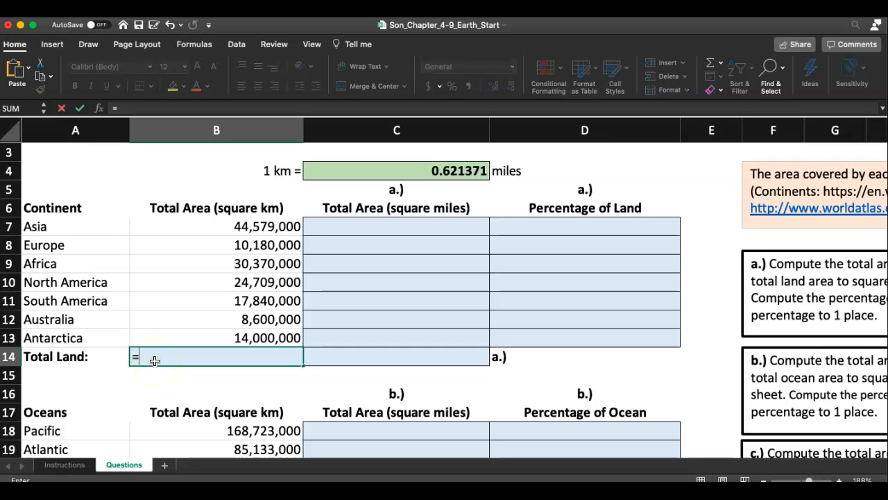
pyautogui.write('SU')
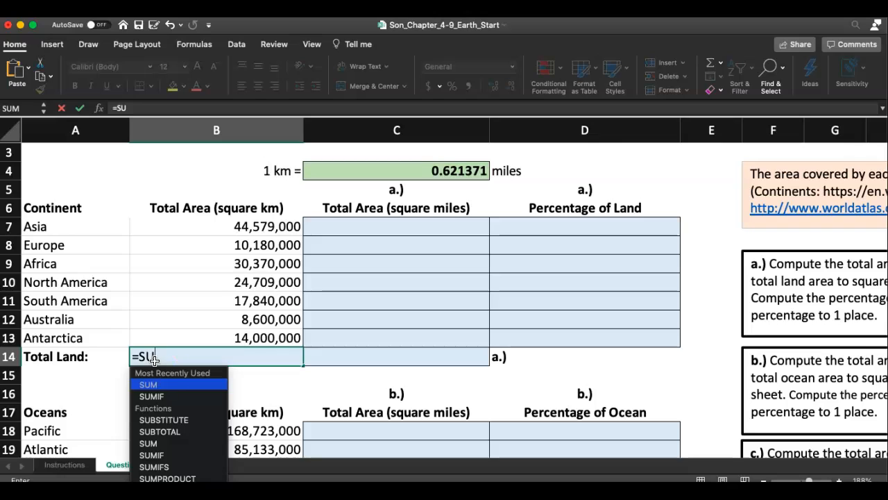
pyautogui.doubleClick(155, 385)
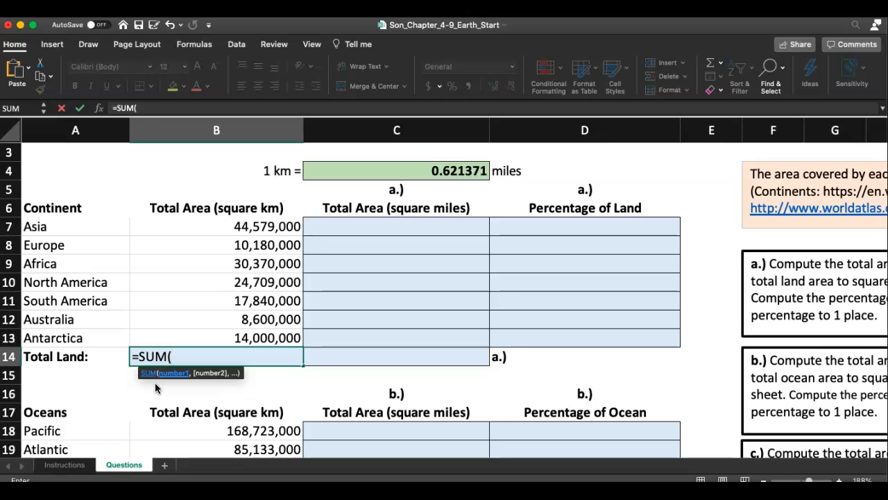
pyautogui.scroll(5, 155, 387)
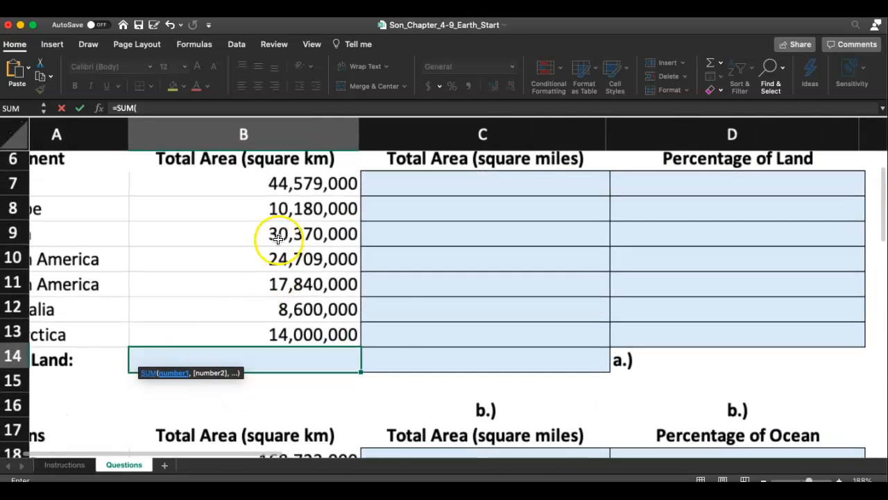
pyautogui.scroll(1, 262, 224)
pyautogui.moveTo(257, 220); pyautogui.dragTo(255, 364)
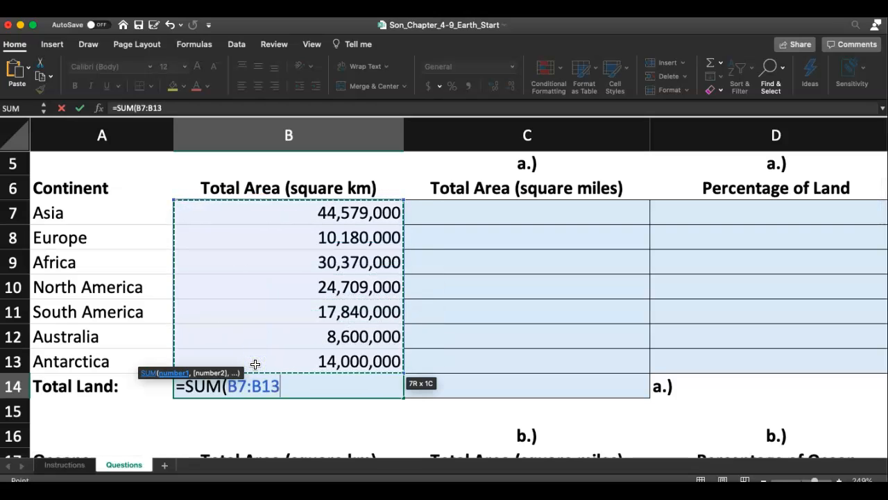
pyautogui.press('Return')
# Format B14 as a number with thousands separators and 0 decimal places.
pyautogui.click(262, 384)
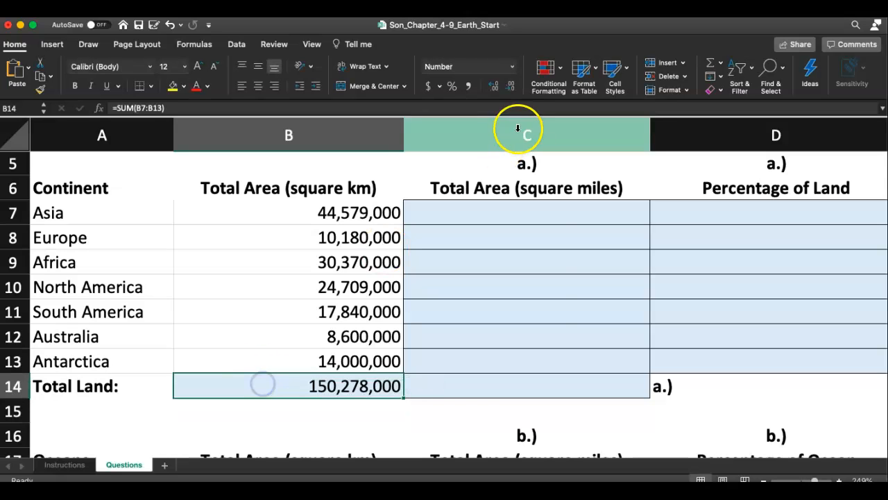
pyautogui.click(512, 68)
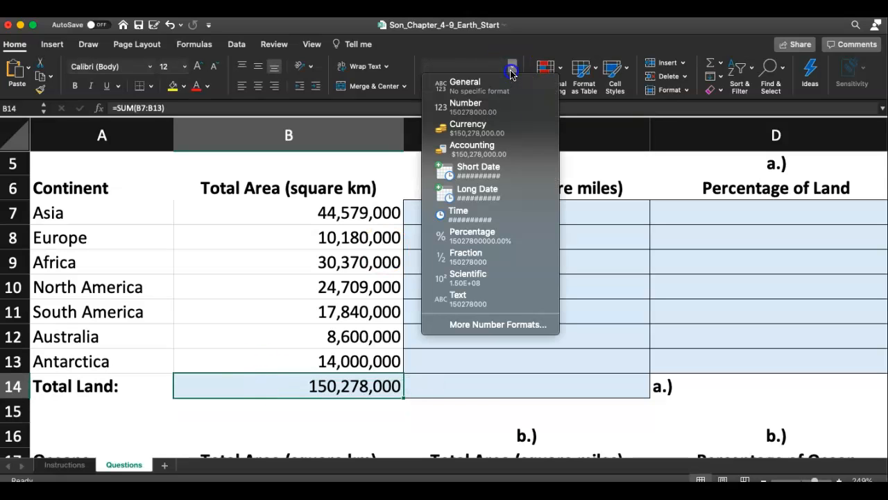
pyautogui.click(505, 109)
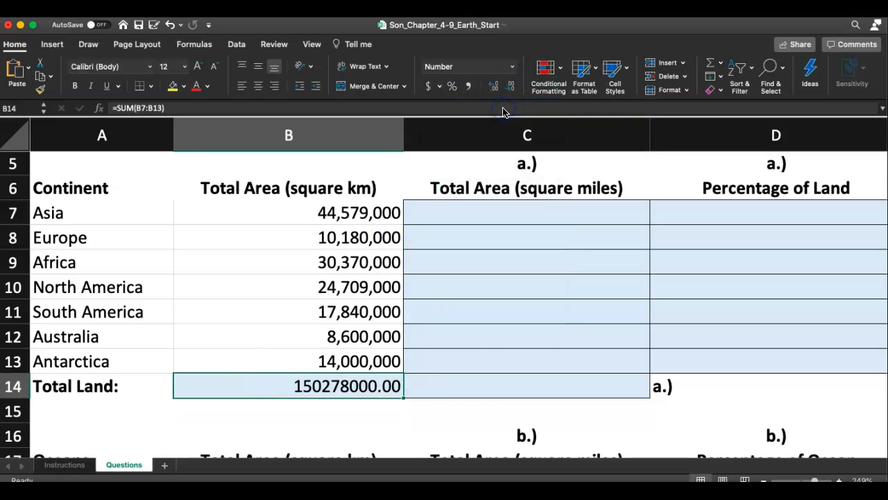
pyautogui.click(470, 88)
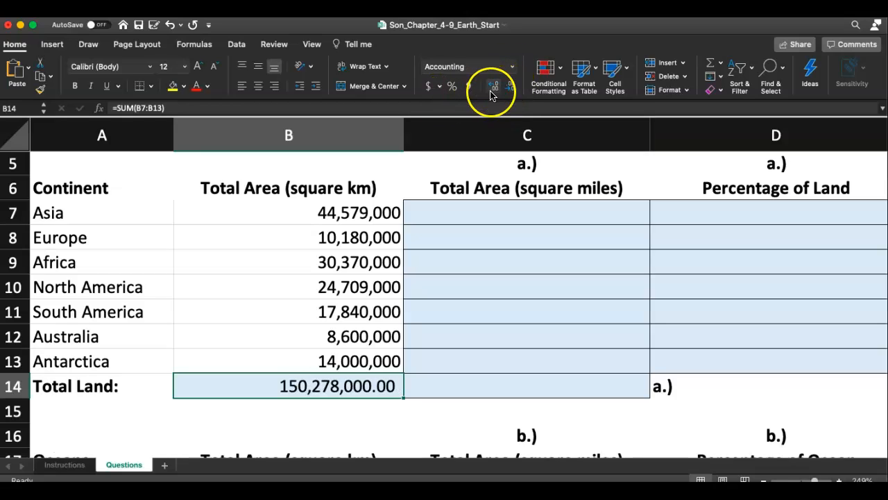
pyautogui.click(495, 89)
pyautogui.click(514, 89)
pyautogui.click(514, 89)
pyautogui.click(515, 89)
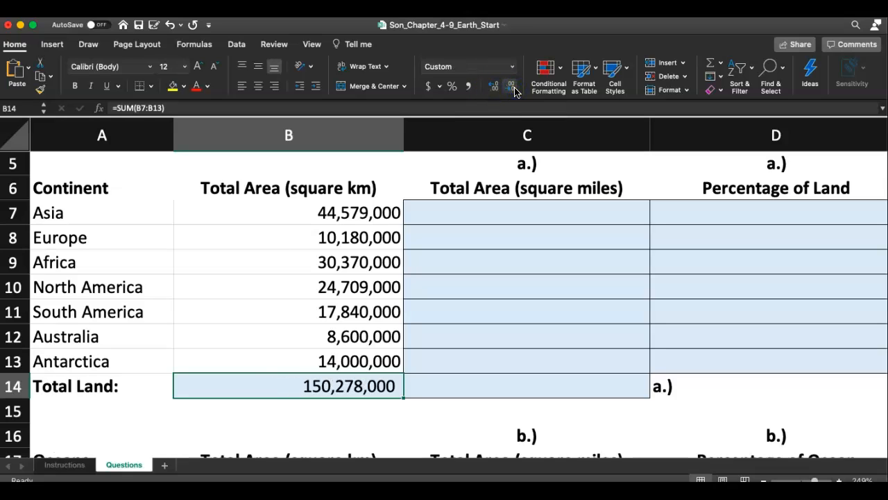
# Highlight the cell of step 2 on the Instructions sheet in yellow and return to the Questions sheet.
pyautogui.click(82, 470)
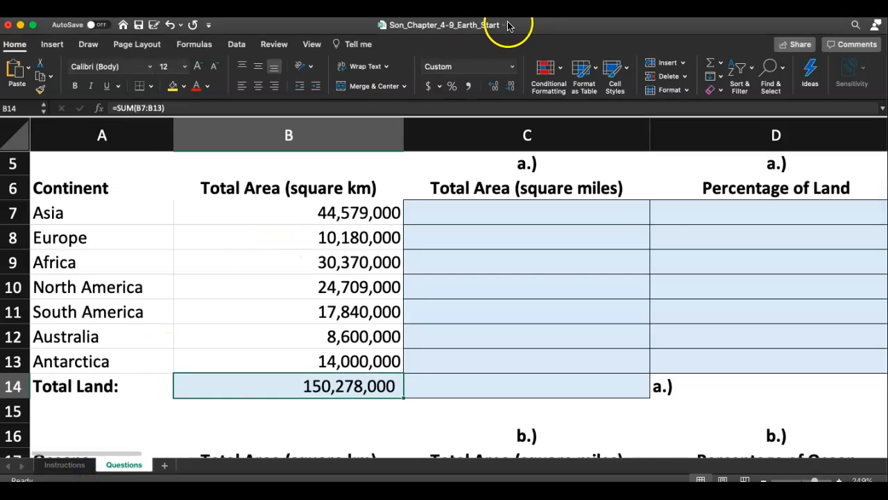
pyautogui.moveTo(514, 23); pyautogui.dragTo(552, 24)
pyautogui.click(123, 466)
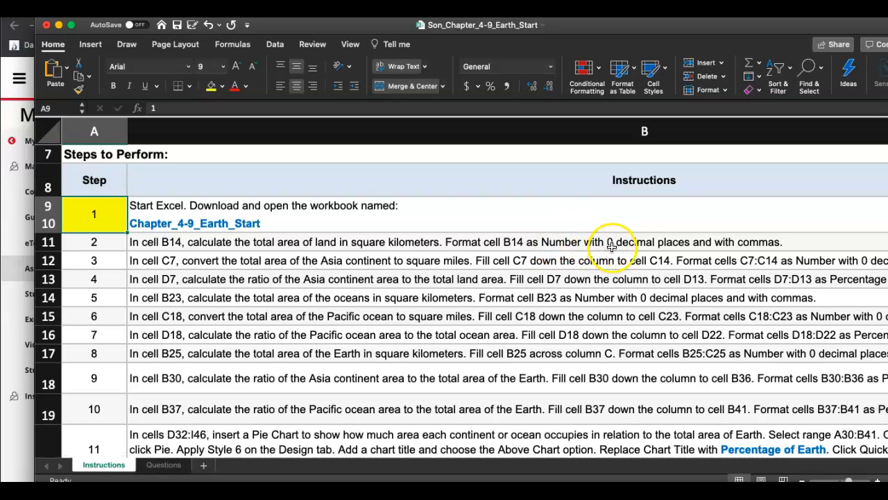
pyautogui.click(118, 241)
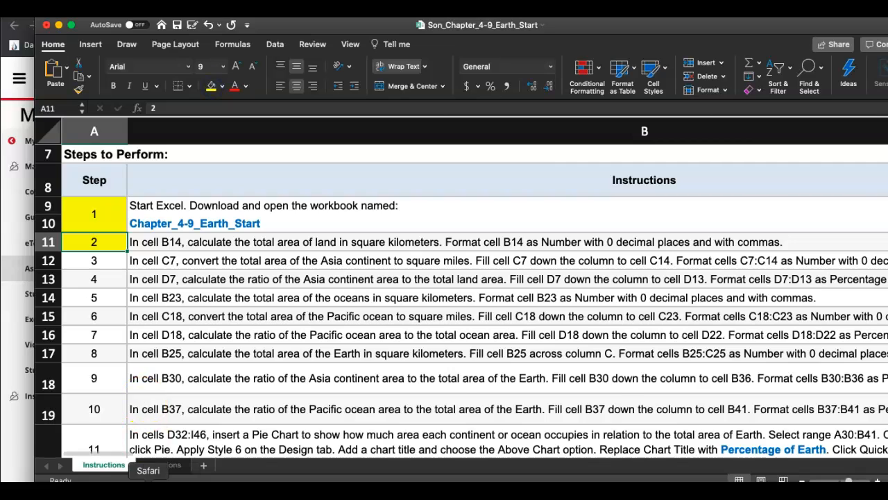
pyautogui.click(176, 469)
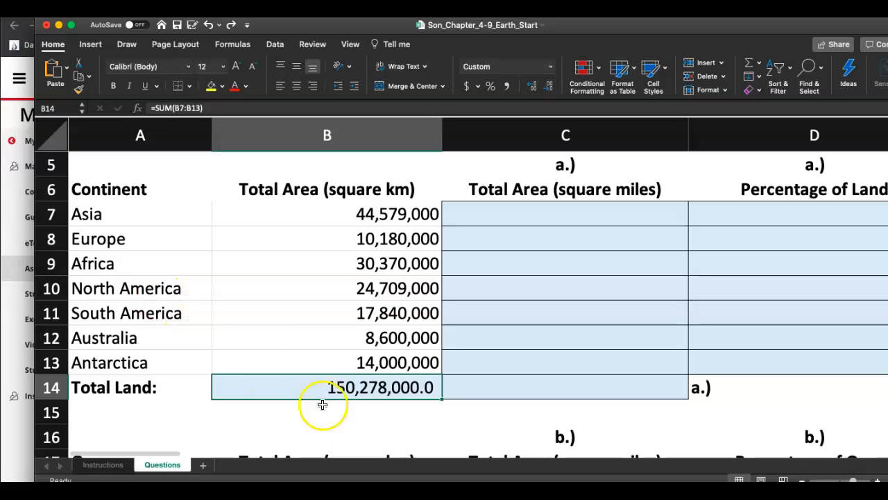
# Undo the number formatting and the SUM formula in B14.
pyautogui.press('super+z')
pyautogui.press('super+z')
pyautogui.press('super+z')
pyautogui.press('super+z')
pyautogui.press('super+z')
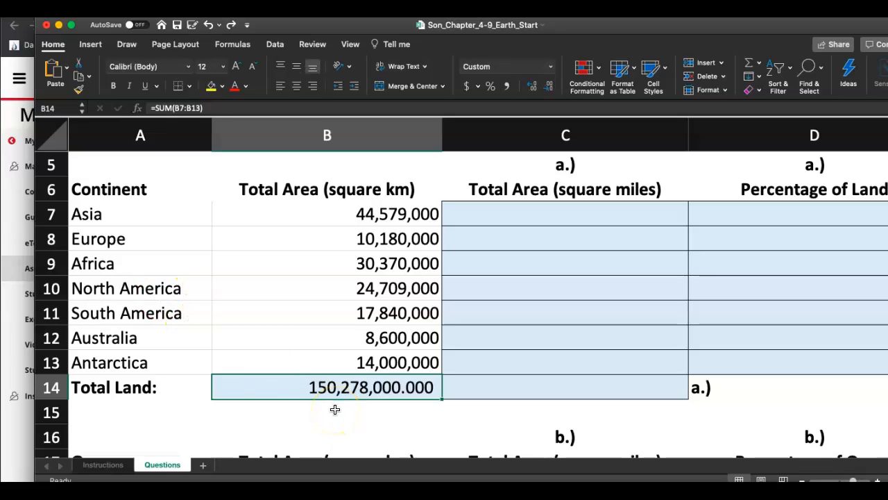
pyautogui.press('super+z')
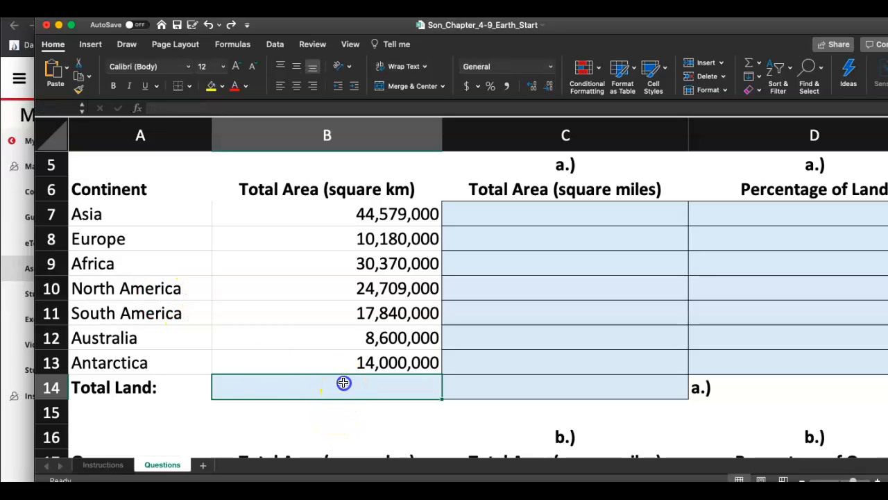
# Re-enter the total land area in B14 as the sum of B7:B13.
pyautogui.write('=SUM')
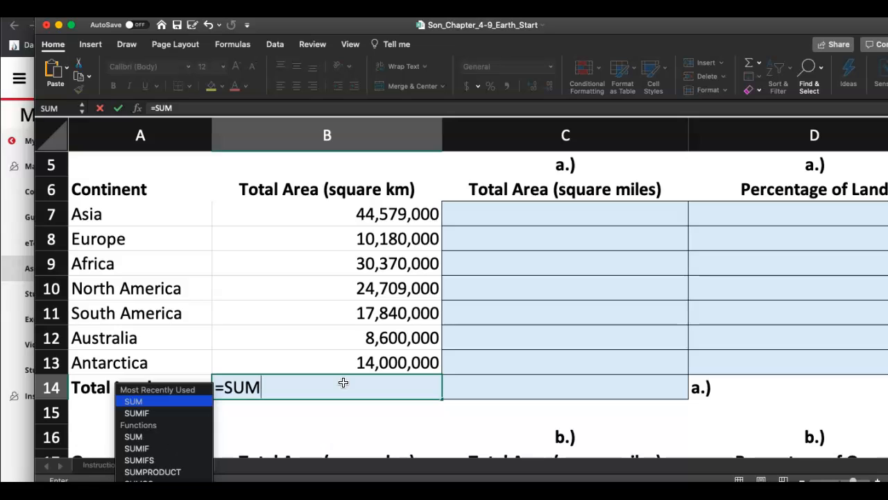
pyautogui.doubleClick(181, 401)
pyautogui.moveTo(368, 215); pyautogui.dragTo(357, 360)
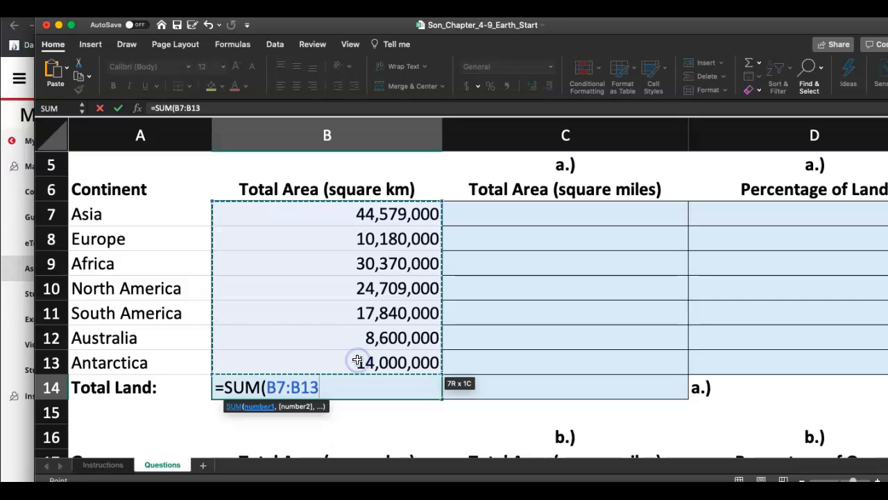
pyautogui.press('Return')
# Apply the Number format, the comma style and 0 decimal places to the Total Land cell B14.
pyautogui.click(341, 394)
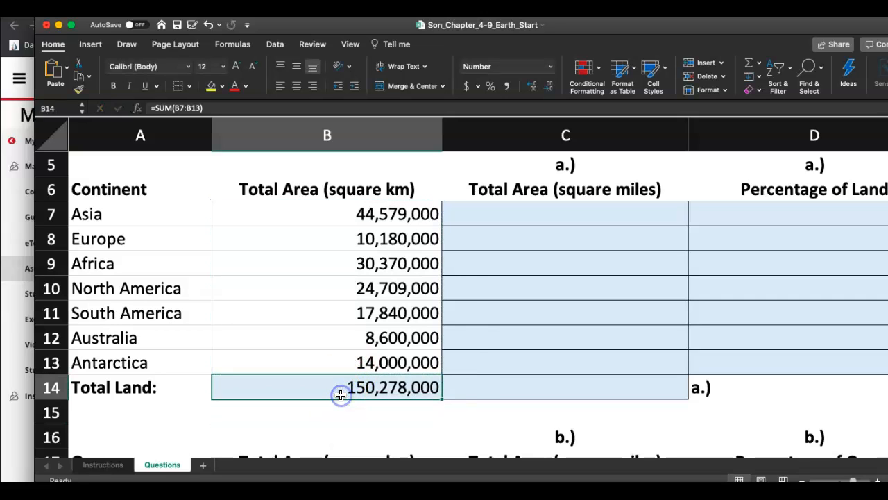
pyautogui.click(551, 72)
pyautogui.click(535, 114)
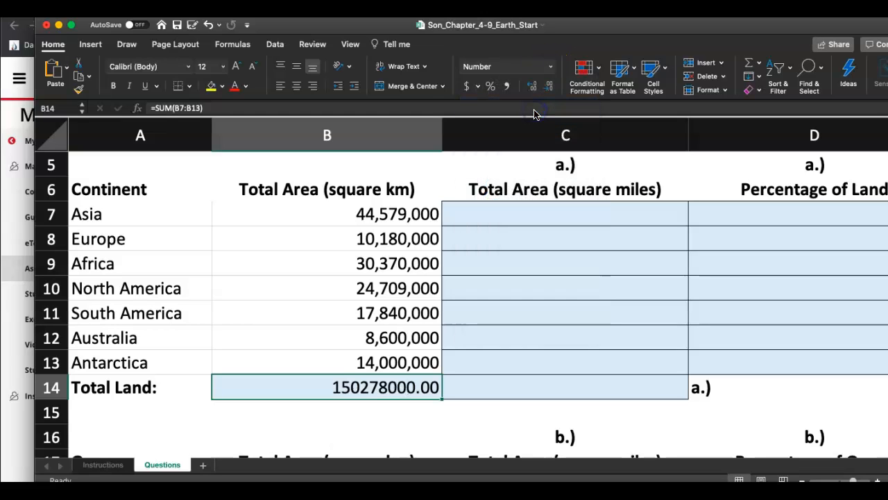
pyautogui.click(533, 89)
pyautogui.click(549, 91)
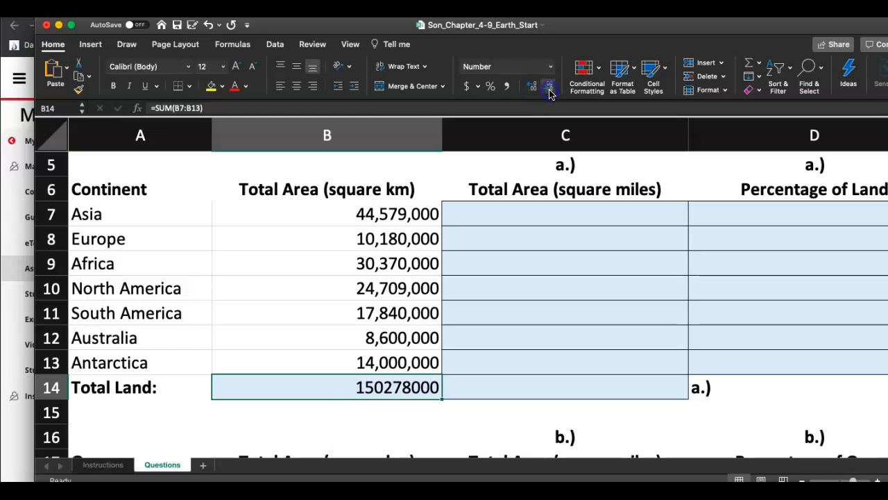
pyautogui.click(507, 88)
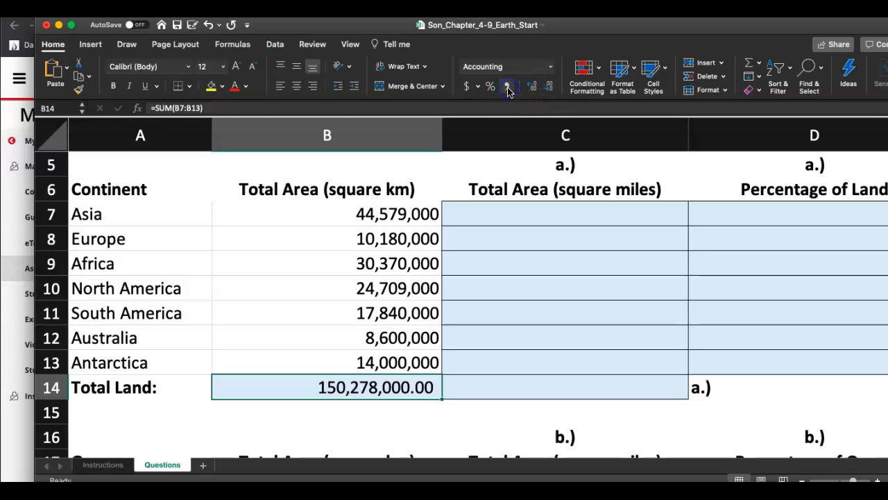
pyautogui.click(548, 87)
pyautogui.click(548, 86)
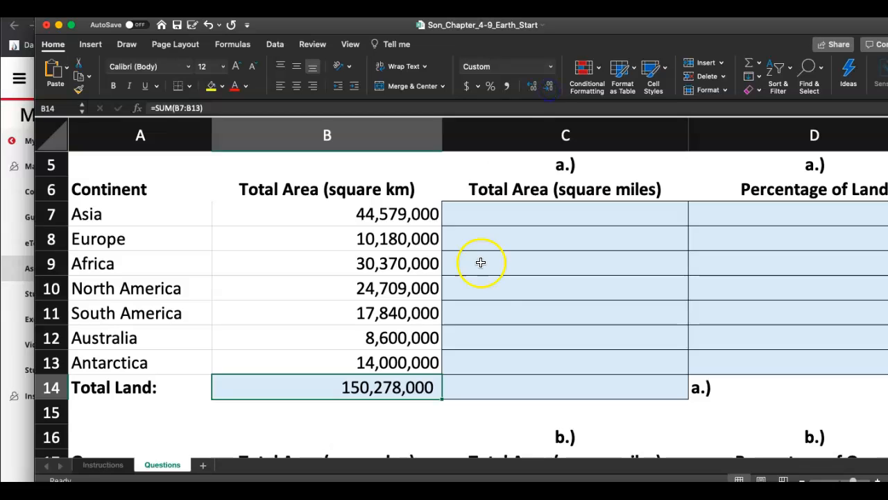
pyautogui.click(494, 314)
pyautogui.click(411, 391)
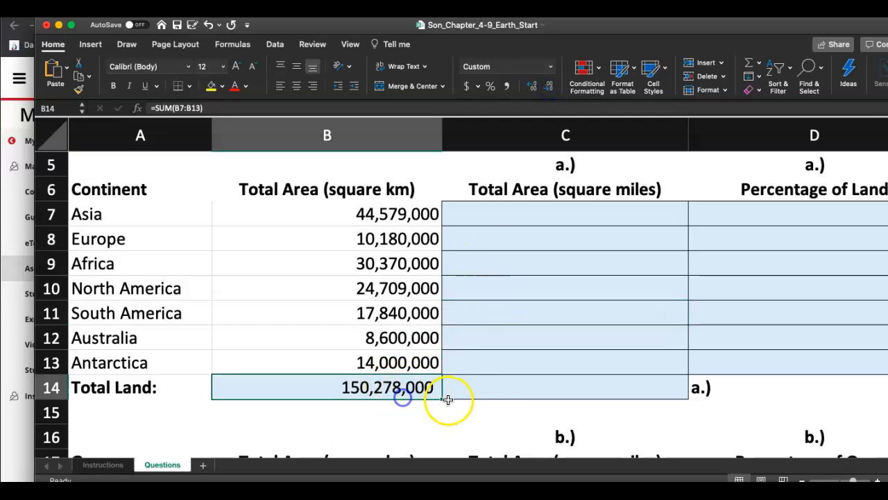
# Examine the full text of step 3 on the Instructions sheet and return to the area tables on the Questions sheet.
pyautogui.click(102, 465)
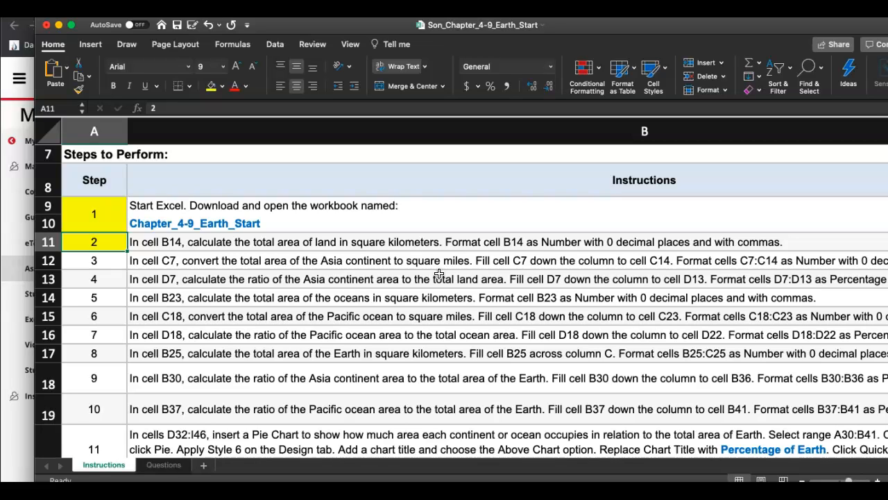
pyautogui.hscroll(3, 543, 264)
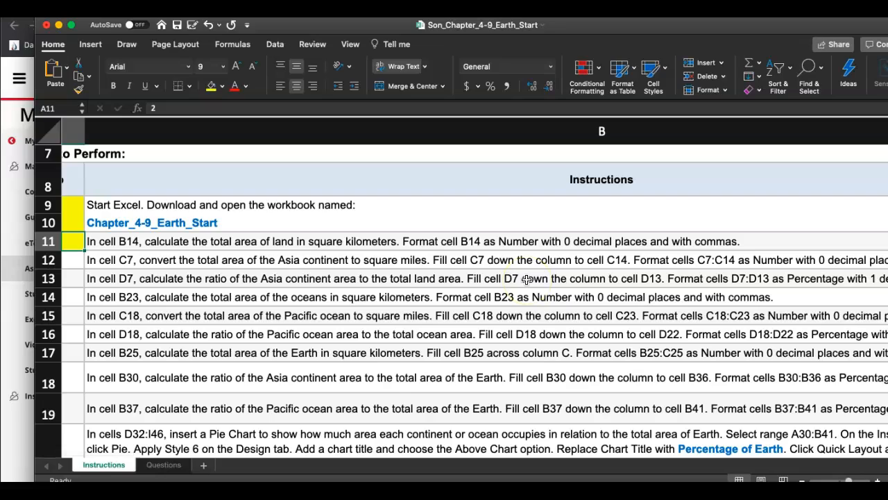
pyautogui.hscroll(5, 562, 269)
pyautogui.scroll(-1, 562, 270)
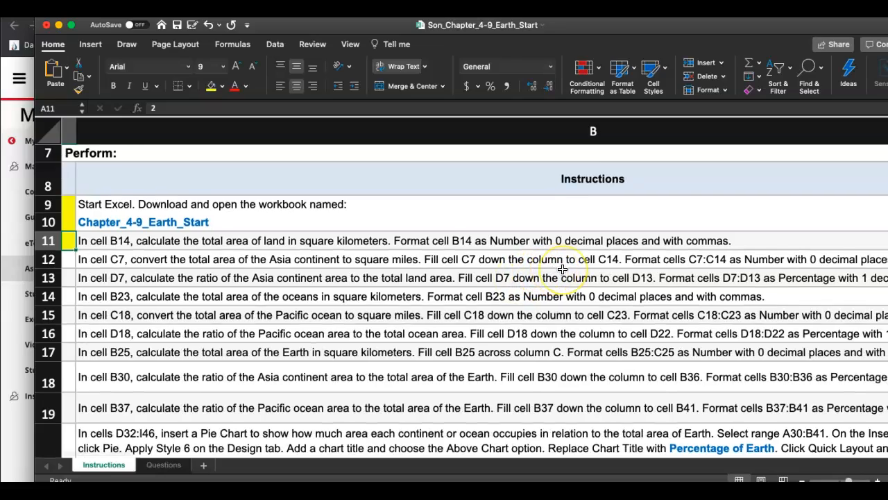
pyautogui.scroll(1, 563, 270)
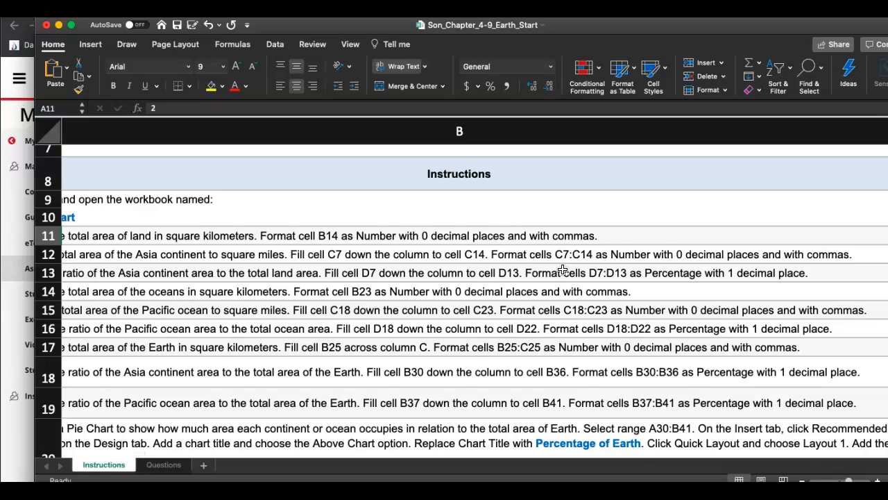
pyautogui.hscroll(-6, 563, 270)
pyautogui.scroll(1, 563, 270)
pyautogui.click(165, 468)
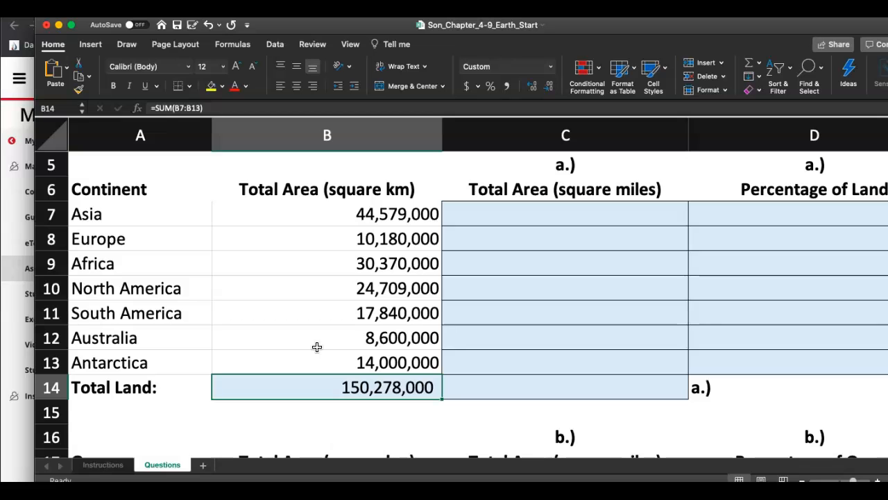
pyautogui.scroll(-3, 316, 347)
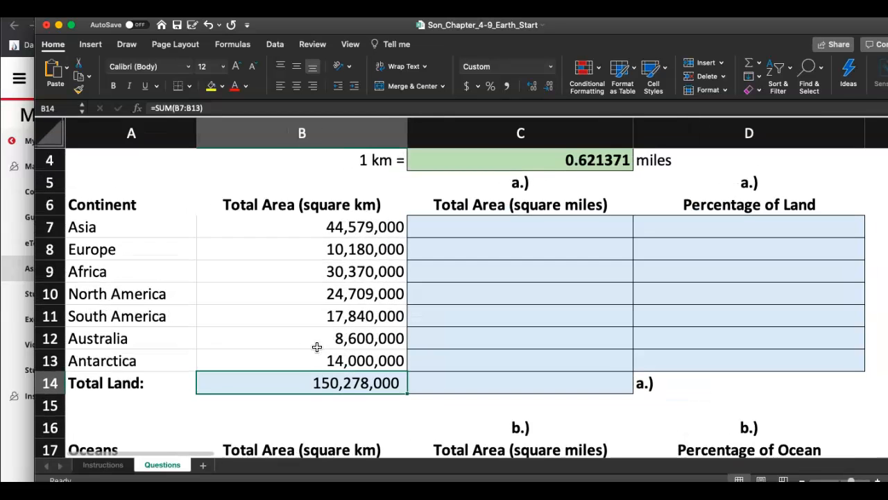
# Examine the Asia area in B7 and the kilometre-to-mile conversion factor in C4.
pyautogui.scroll(3, 315, 326)
pyautogui.click(331, 310)
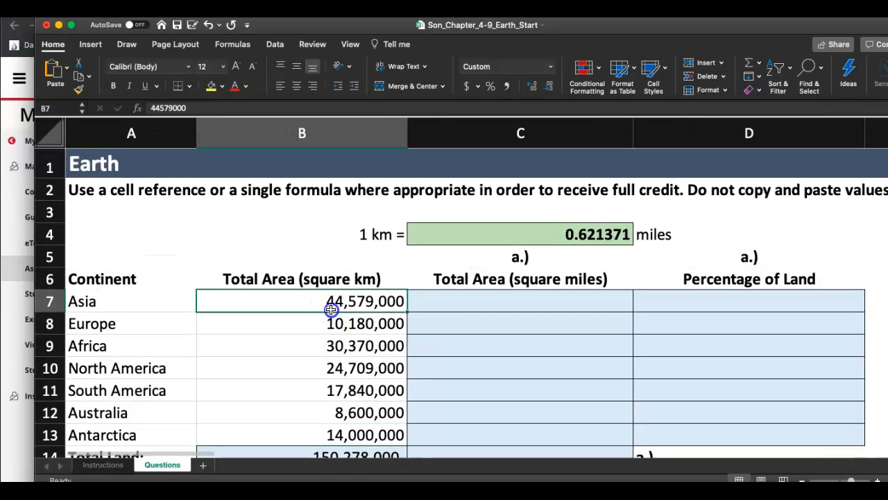
pyautogui.click(465, 301)
pyautogui.click(522, 235)
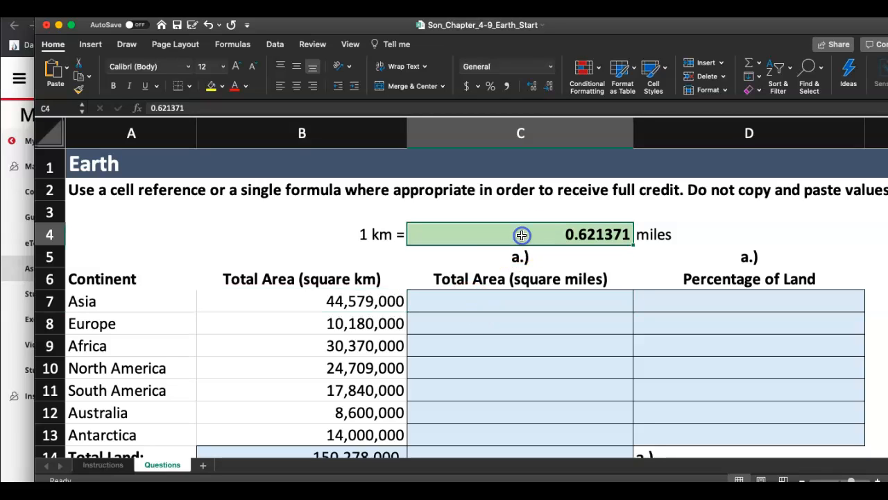
pyautogui.click(376, 240)
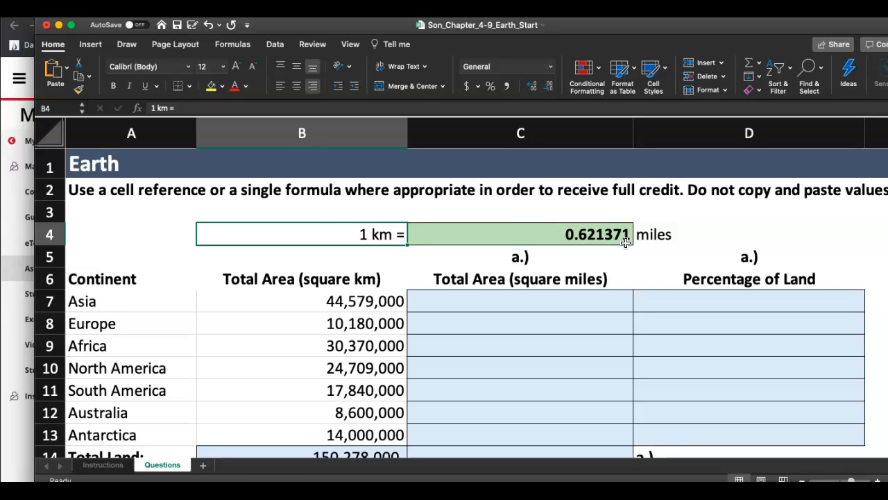
pyautogui.click(607, 236)
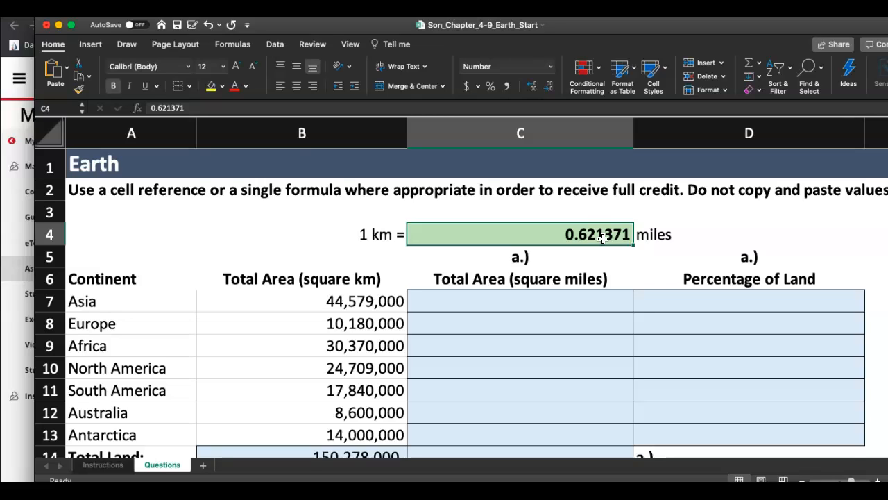
pyautogui.click(388, 302)
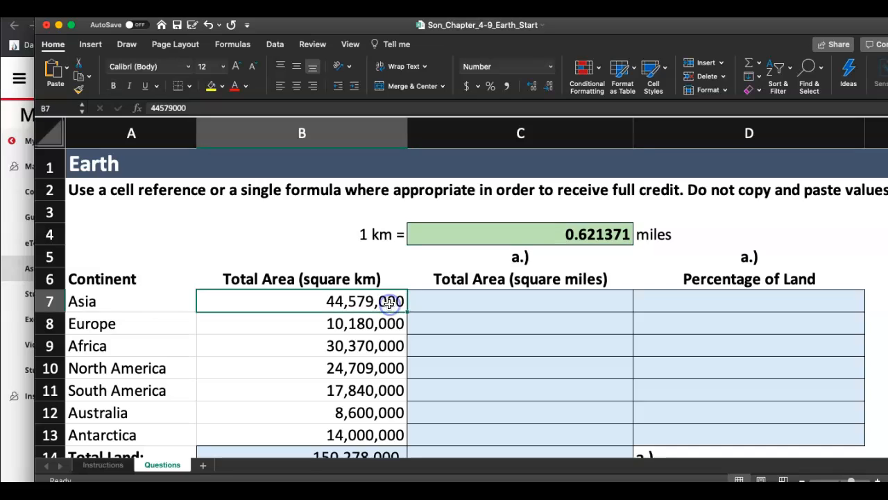
# Convert Asia's area to square miles in C7 with the formula =B7*C4^2.
pyautogui.click(459, 310)
pyautogui.write('=')
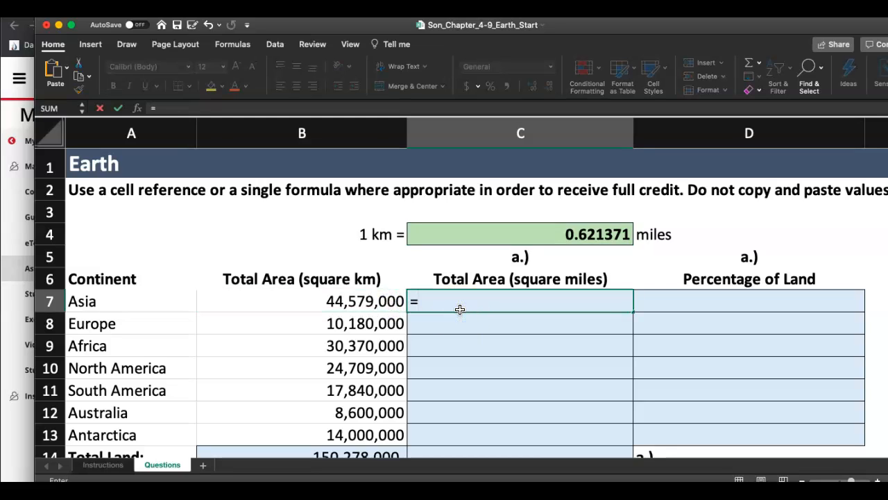
pyautogui.click(377, 302)
pyautogui.write('*')
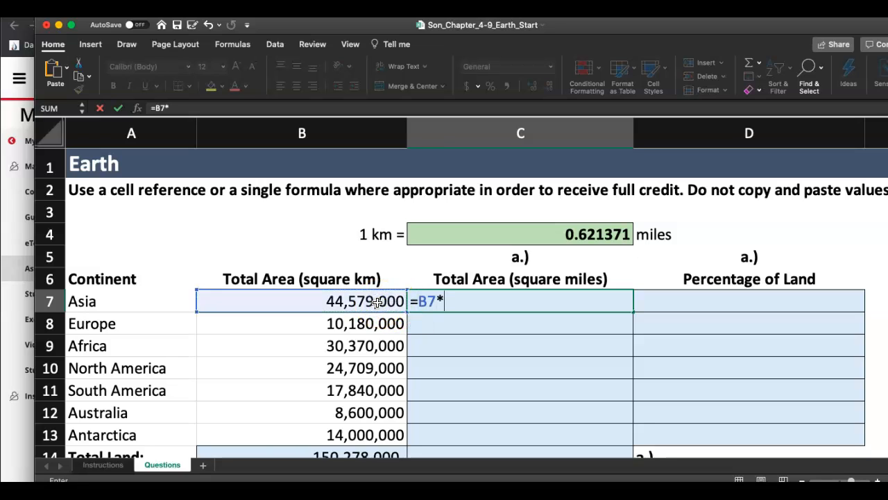
pyautogui.click(559, 236)
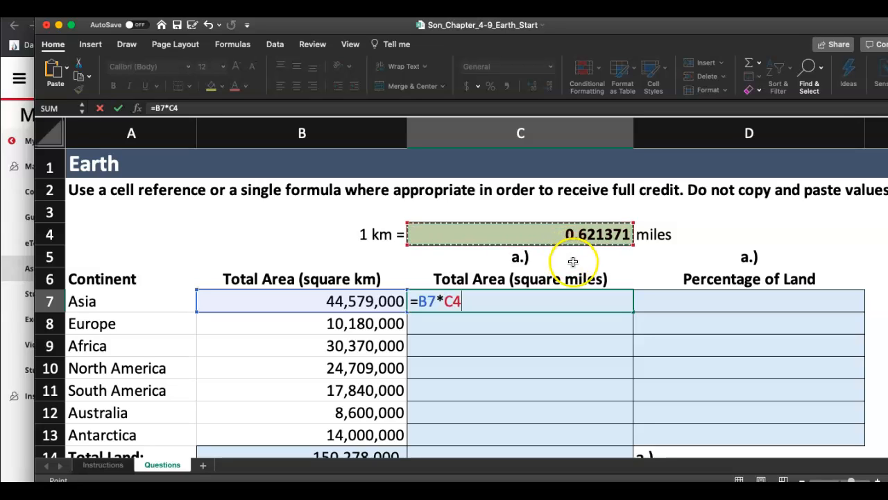
pyautogui.write('^2')
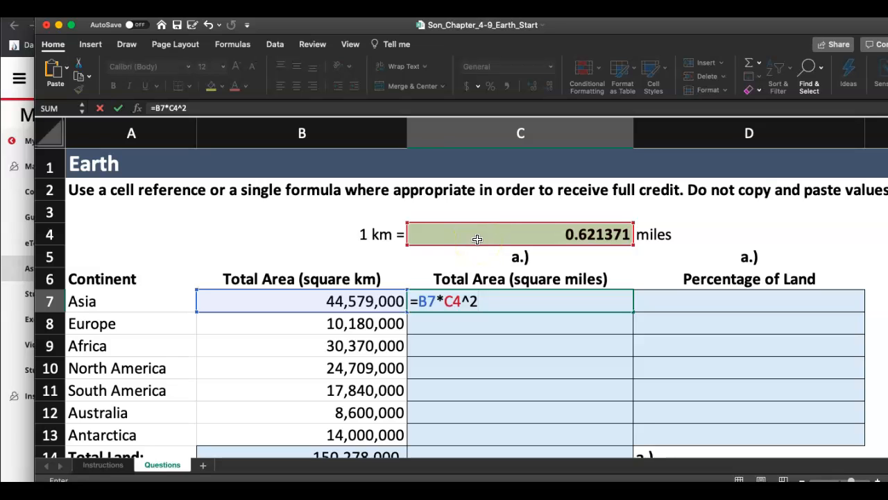
pyautogui.press('Return')
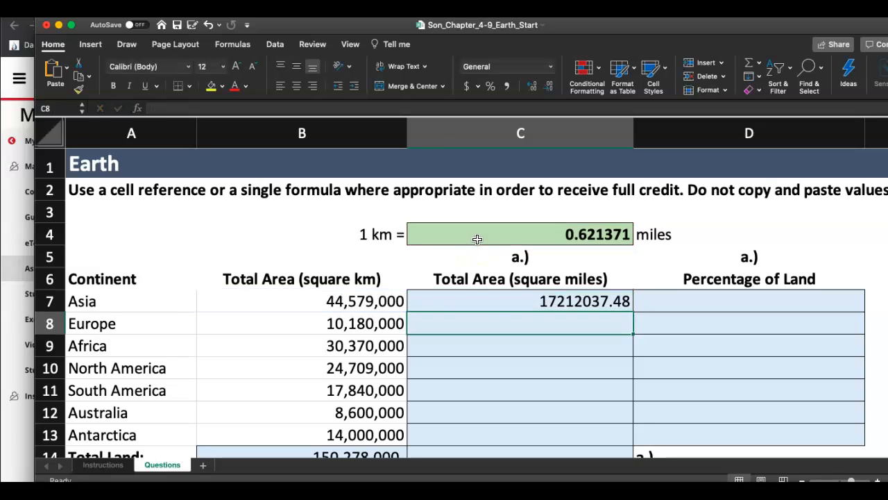
# Format Asia's square-mile area in C7 as a number with the comma style and 0 decimal places.
pyautogui.click(499, 302)
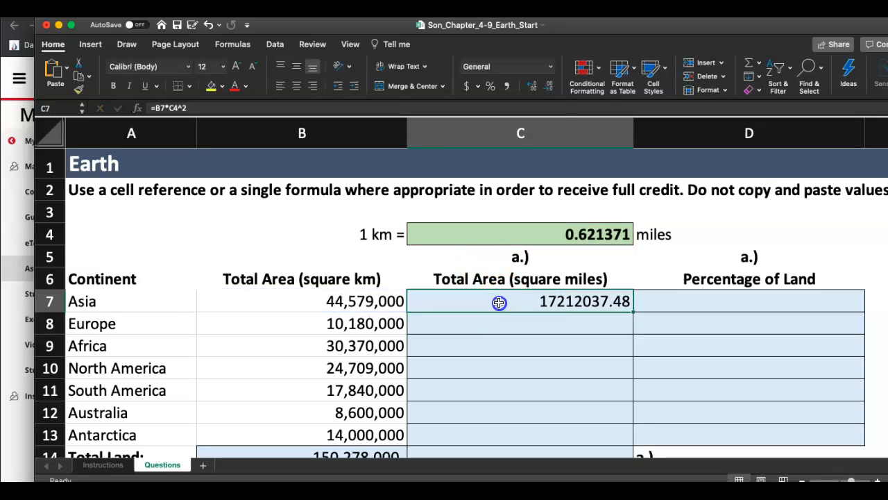
pyautogui.click(551, 66)
pyautogui.click(545, 106)
pyautogui.click(532, 86)
pyautogui.click(547, 85)
pyautogui.click(548, 86)
pyautogui.click(547, 86)
pyautogui.click(507, 86)
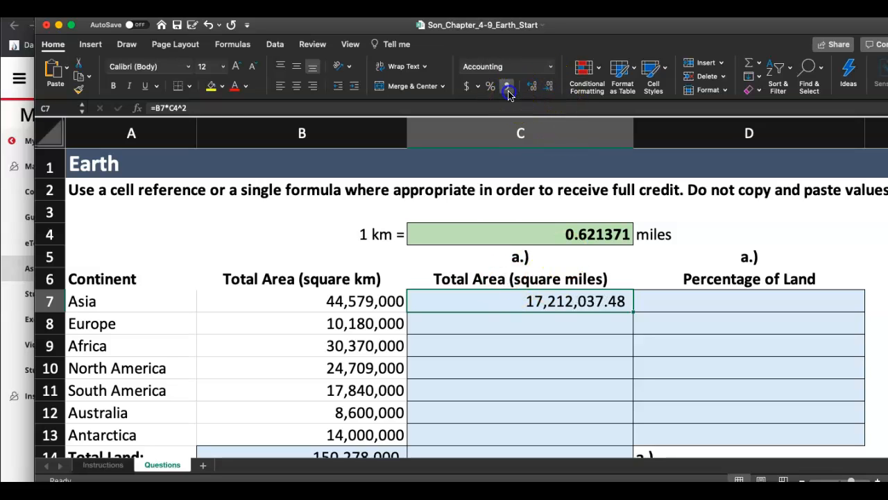
pyautogui.click(549, 86)
pyautogui.click(549, 86)
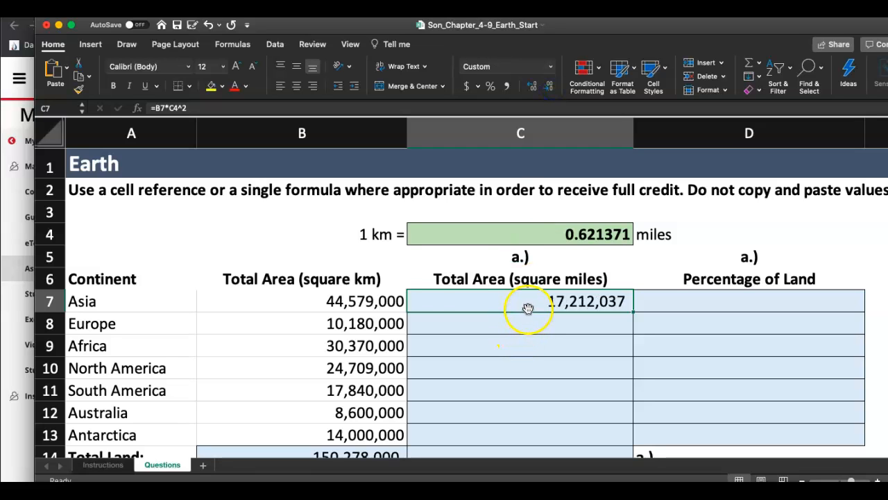
# Make the conversion factor reference in C7 absolute, so that the formula reads =B7*$C$4^2.
pyautogui.scroll(-2, 524, 305)
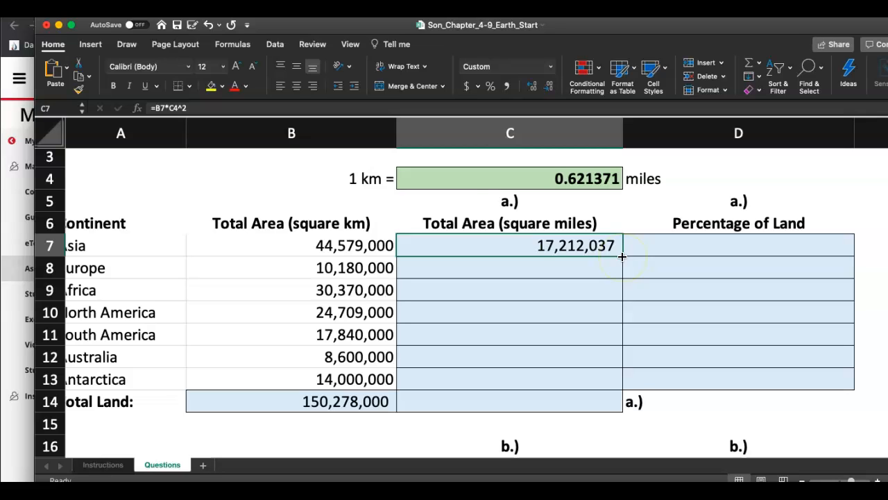
pyautogui.doubleClick(614, 245)
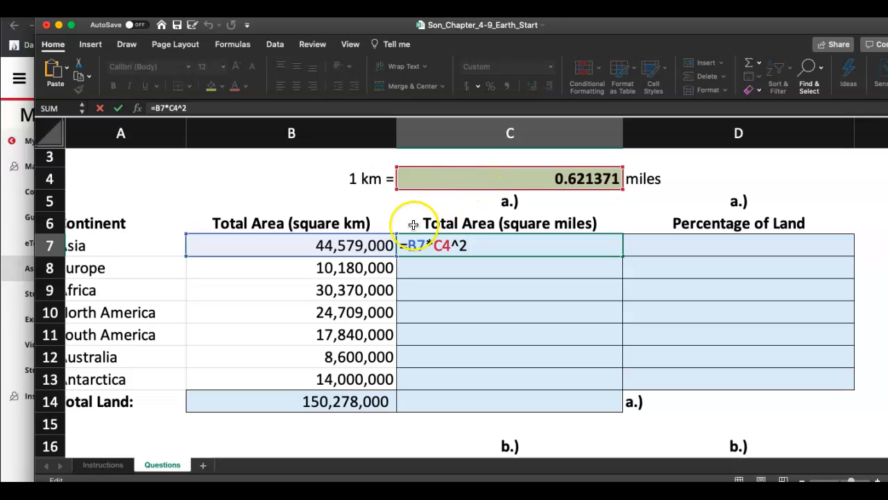
pyautogui.hscroll(-1, 356, 285)
pyautogui.scroll(1, 356, 285)
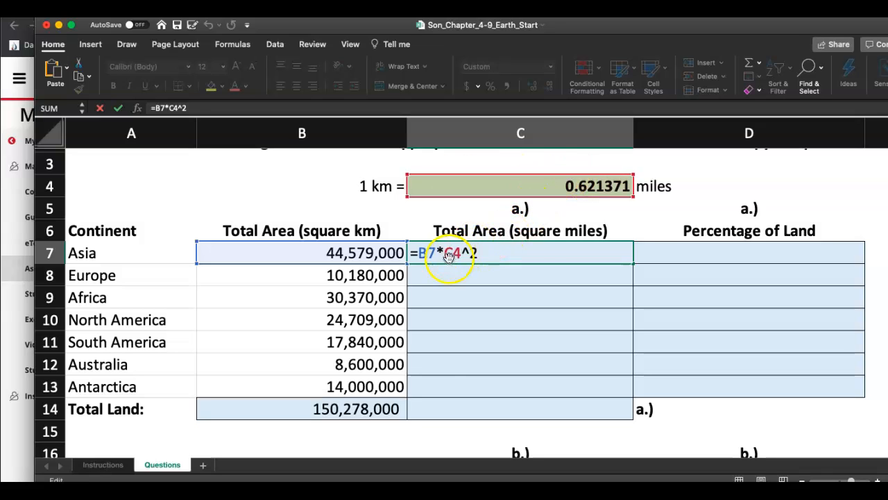
pyautogui.click(530, 256)
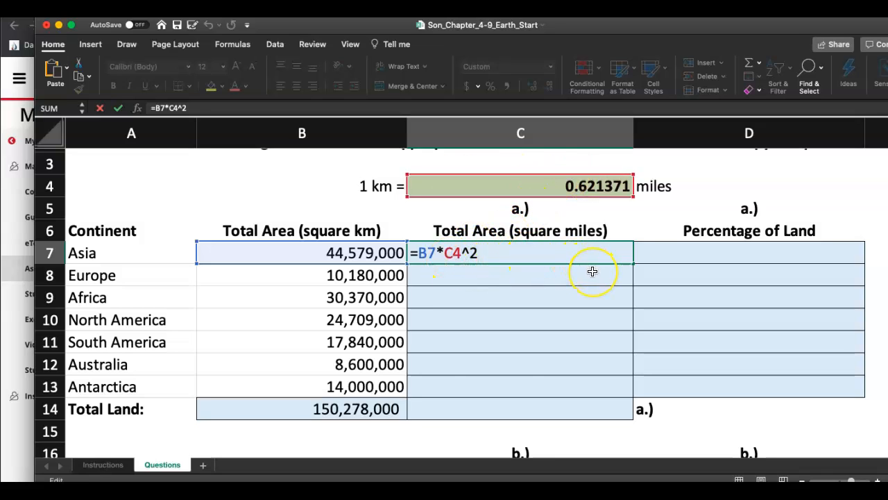
pyautogui.click(445, 254)
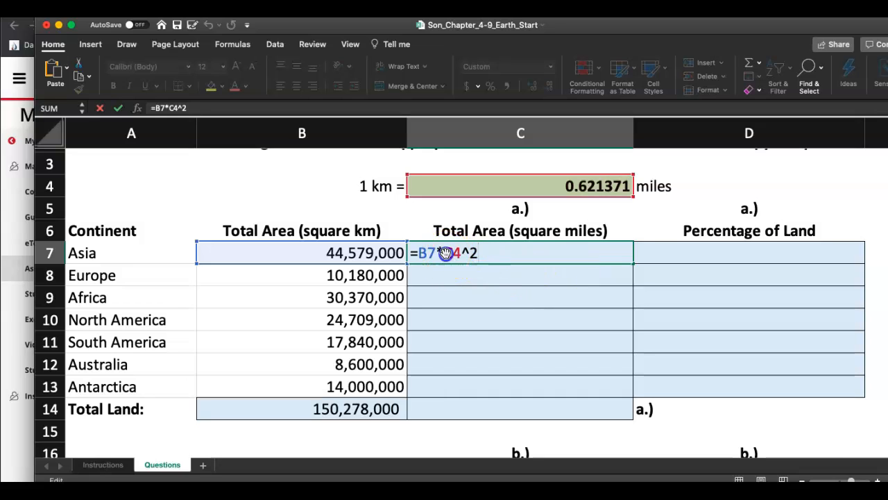
pyautogui.write('$')
pyautogui.click(464, 254)
pyautogui.write('$')
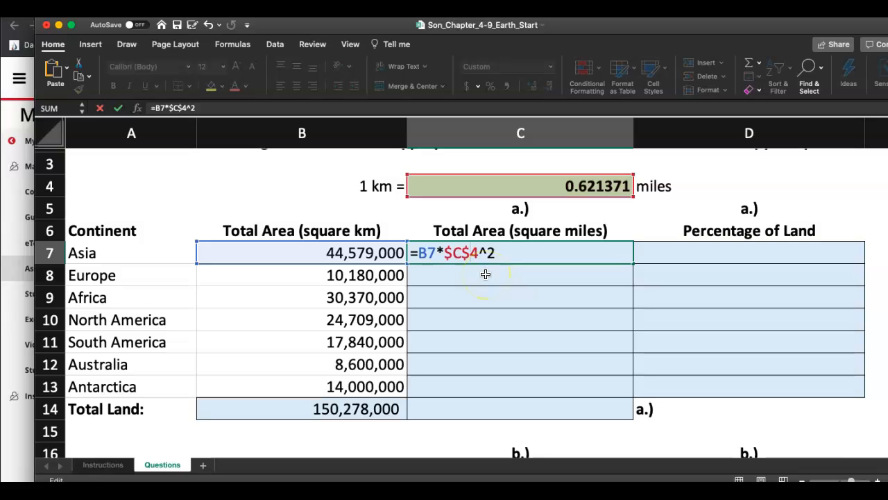
pyautogui.click(517, 234)
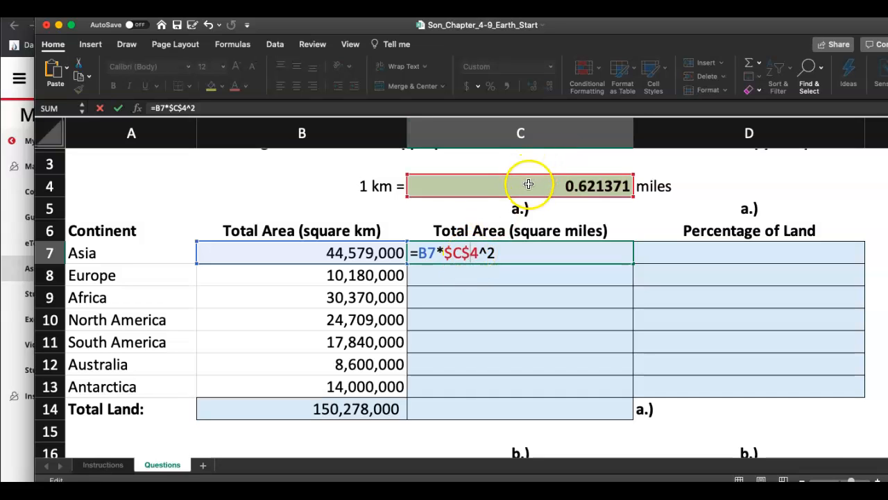
pyautogui.hotkey('ctrl', 'Return')
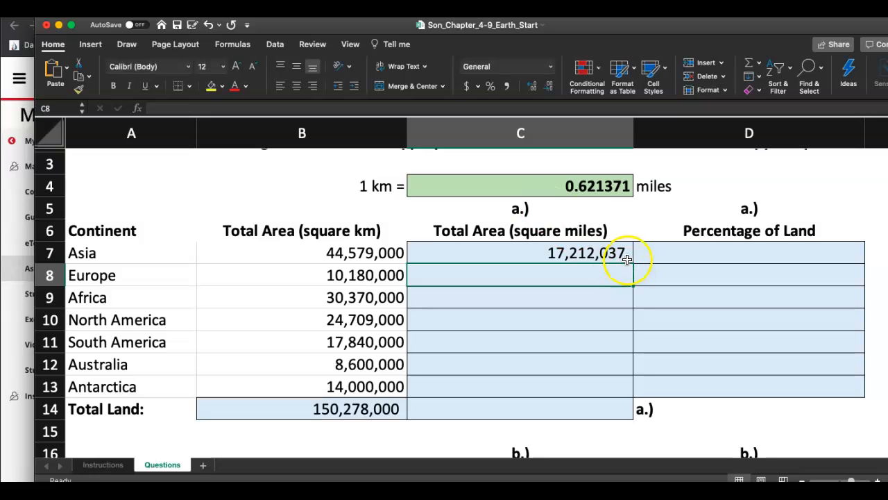
# Fill the square-mile conversion formula from C7 down through C14.
pyautogui.moveTo(626, 266); pyautogui.dragTo(627, 425)
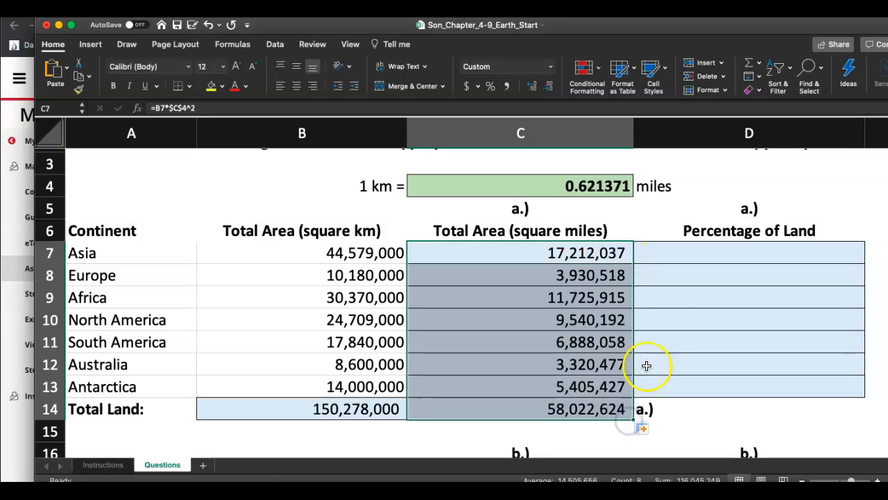
pyautogui.click(665, 315)
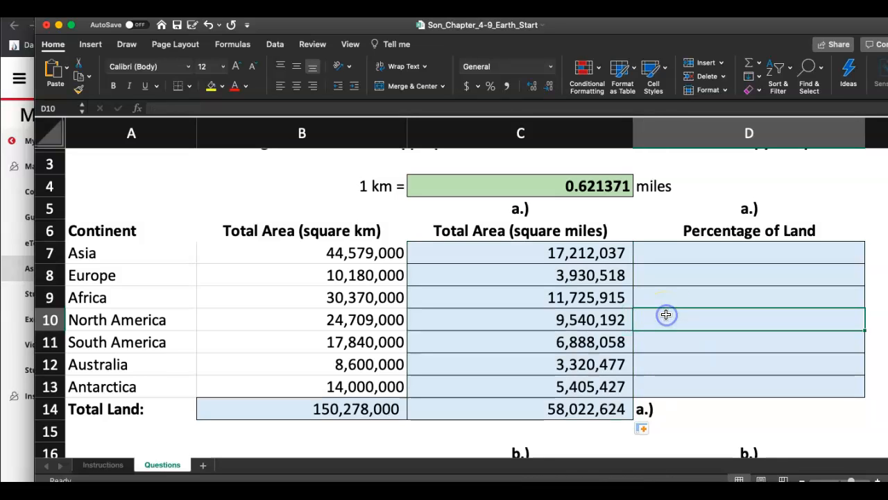
pyautogui.moveTo(615, 28); pyautogui.dragTo(605, 28)
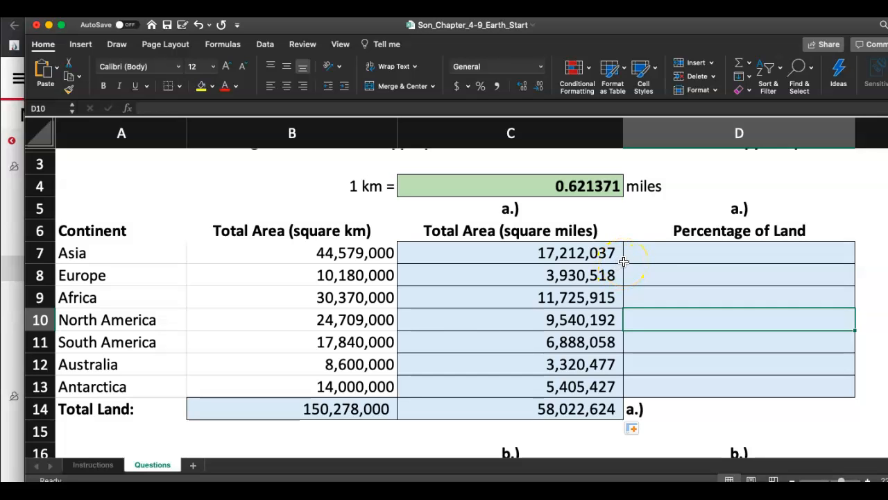
# Mark step 3 as done on the Instructions sheet by filling its number cell A12 with yellow.
pyautogui.scroll(-3, 669, 297)
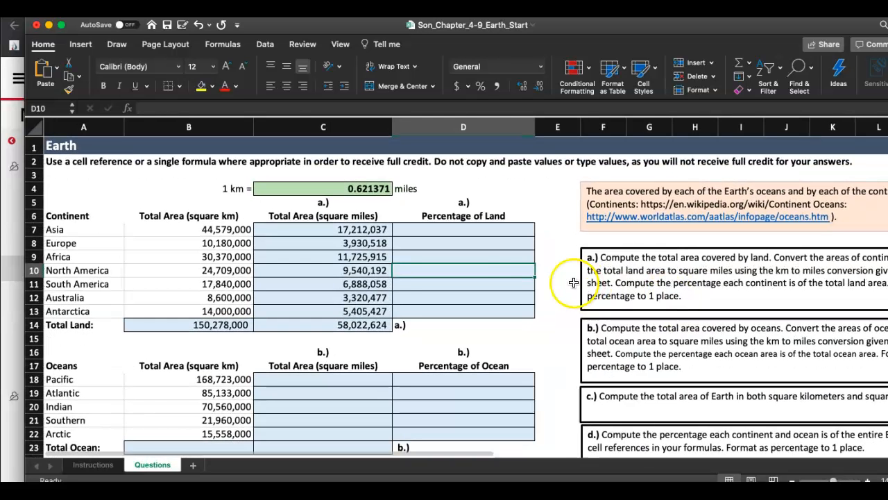
pyautogui.scroll(5, 510, 270)
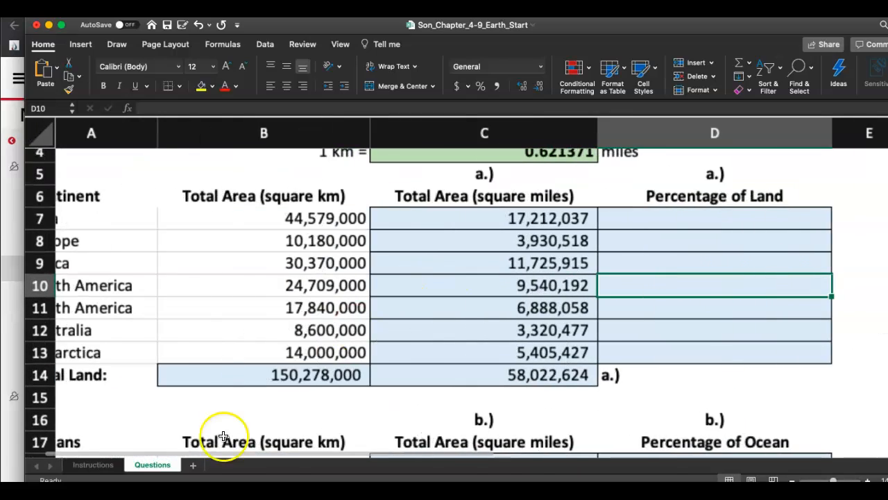
pyautogui.click(91, 465)
pyautogui.click(94, 469)
pyautogui.click(112, 466)
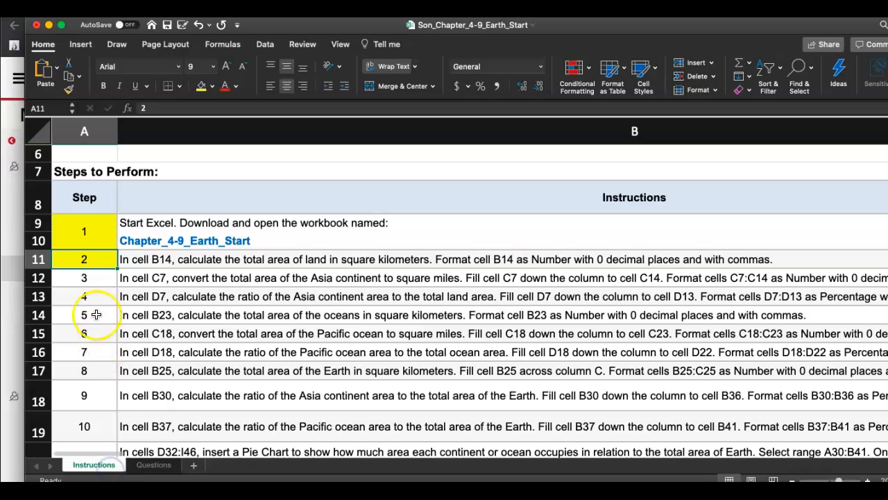
pyautogui.click(104, 290)
pyautogui.click(103, 276)
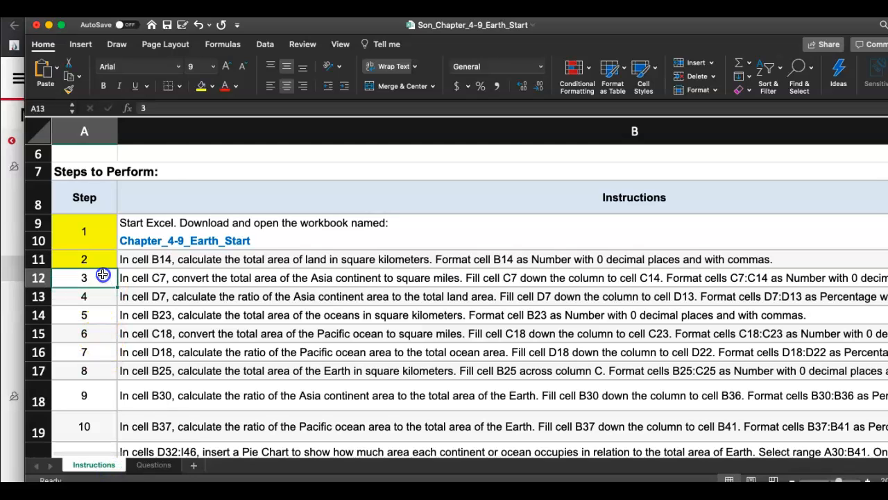
pyautogui.click(201, 88)
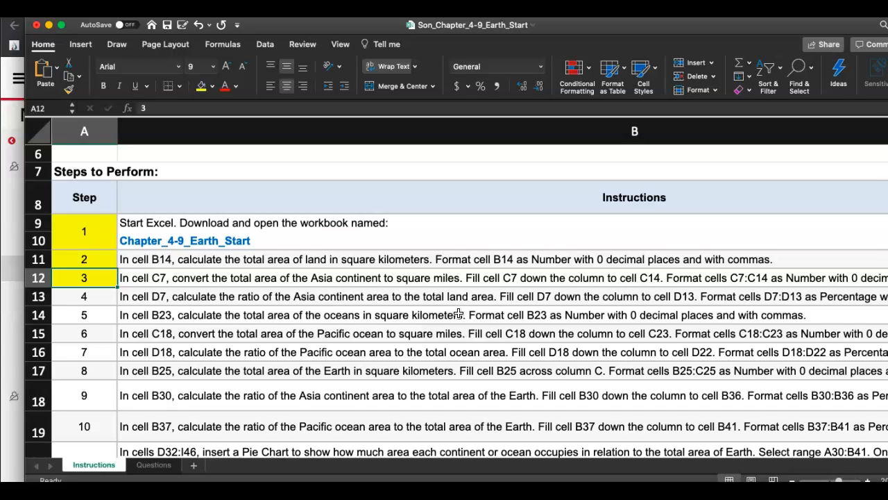
# Read the full text of step 4 on the Instructions sheet and return to the Questions sheet.
pyautogui.hscroll(3, 517, 315)
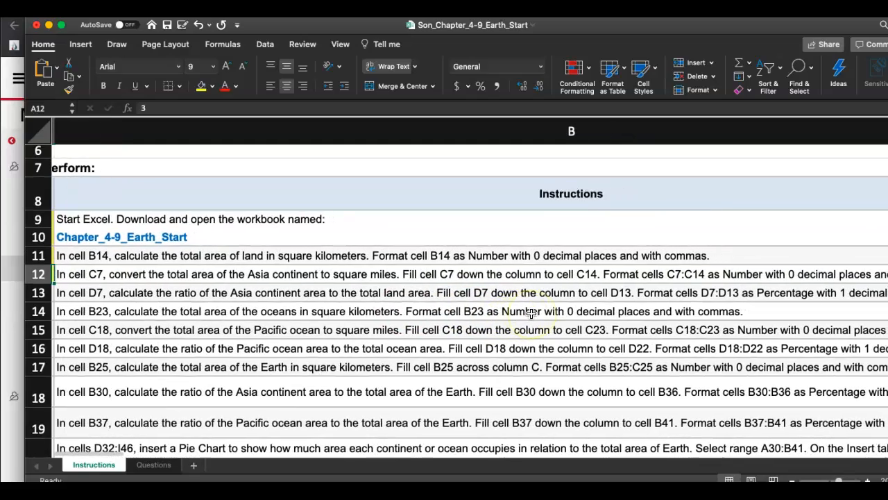
pyautogui.hscroll(2, 531, 314)
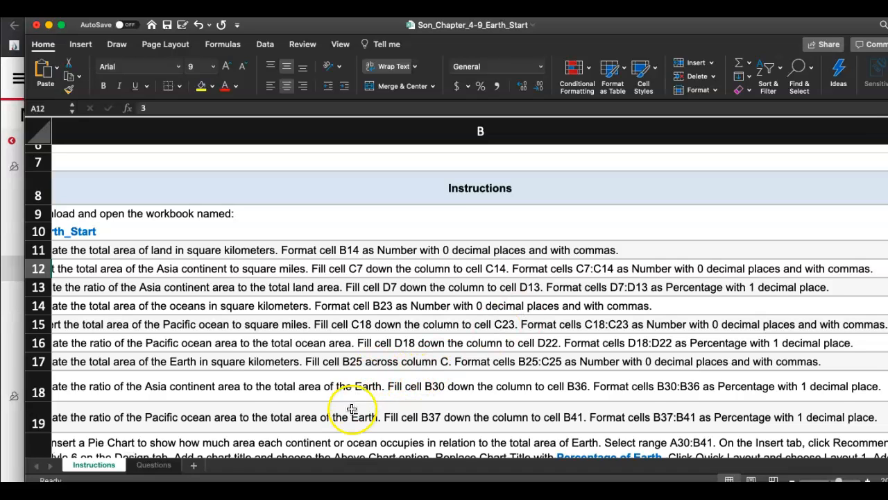
pyautogui.hscroll(-4, 244, 382)
pyautogui.click(154, 465)
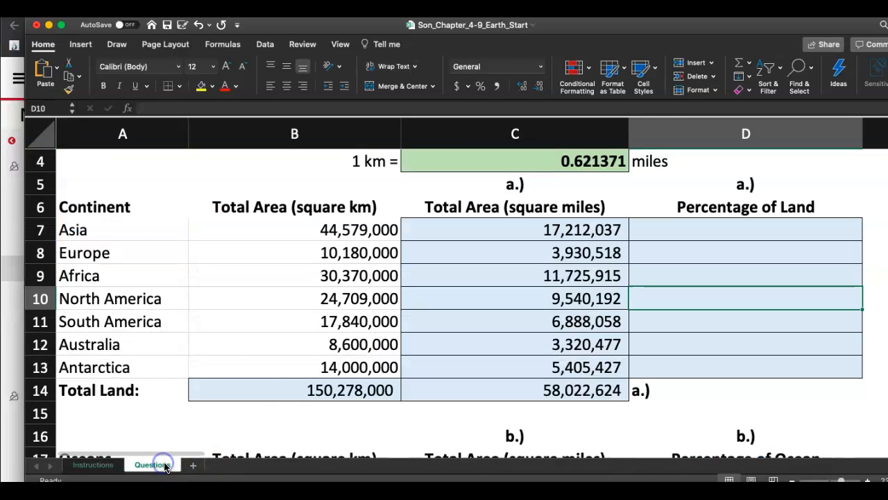
# Recheck on the Instructions sheet what step 4 requires for the ratio in D7, and return to the Questions sheet.
pyautogui.click(685, 228)
pyautogui.write('=')
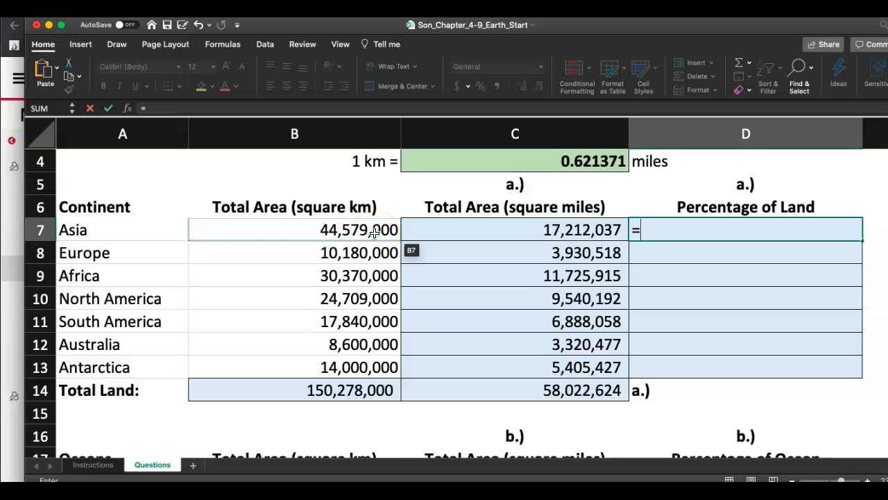
pyautogui.click(106, 466)
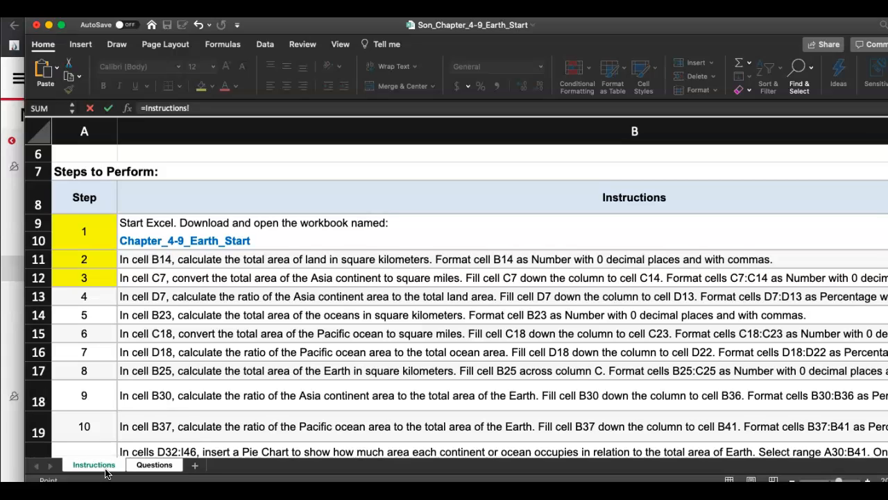
pyautogui.hscroll(5, 352, 360)
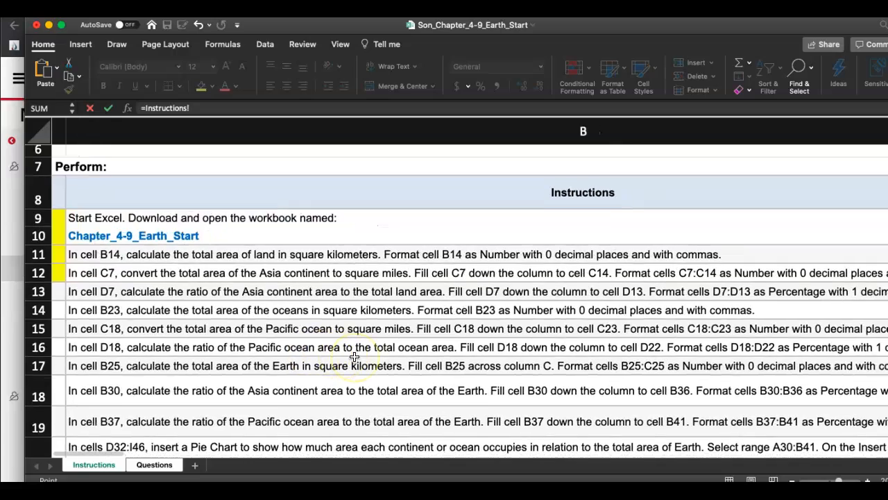
pyautogui.hscroll(-5, 354, 357)
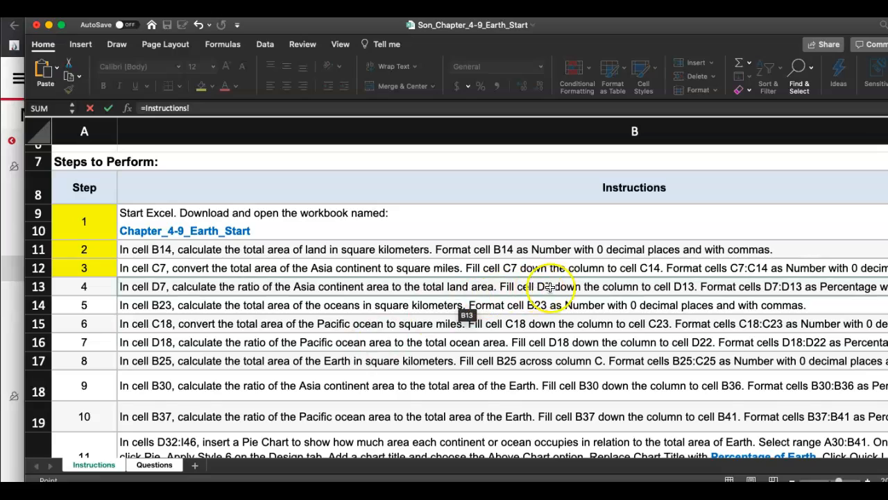
pyautogui.hscroll(6, 630, 296)
pyautogui.hscroll(-6, 630, 289)
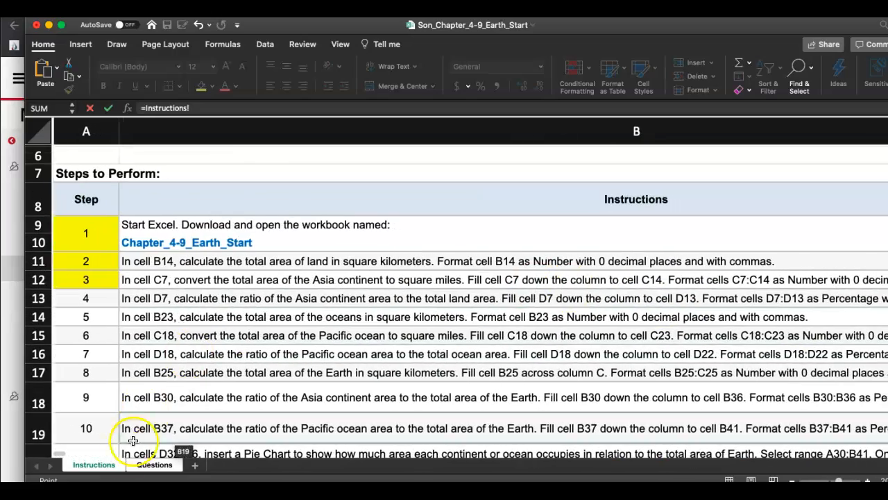
pyautogui.click(154, 465)
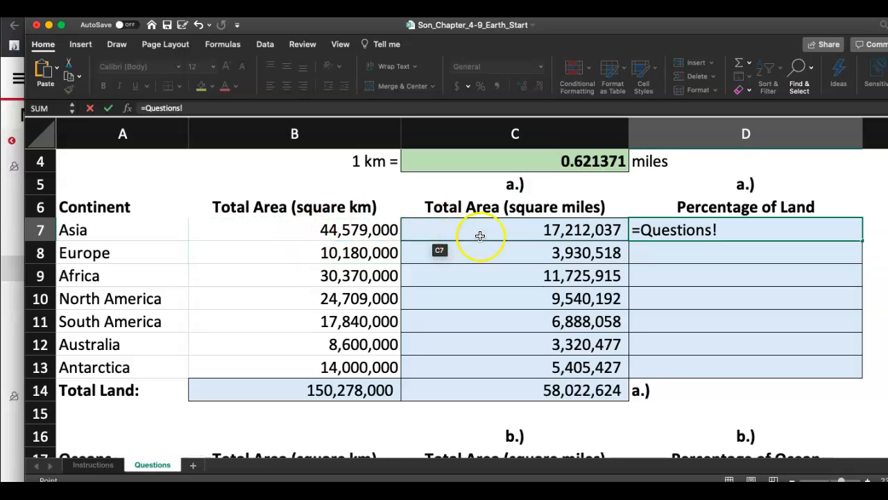
pyautogui.moveTo(738, 233); pyautogui.dragTo(667, 238)
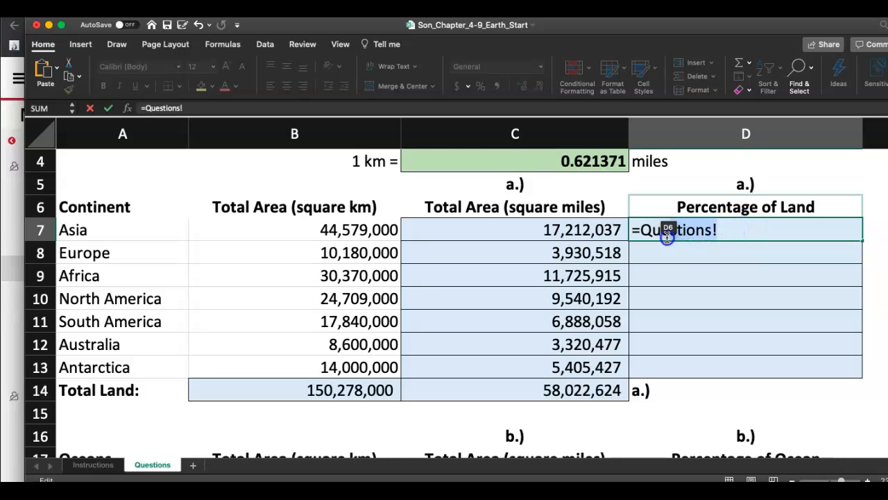
pyautogui.press('BackSpace')
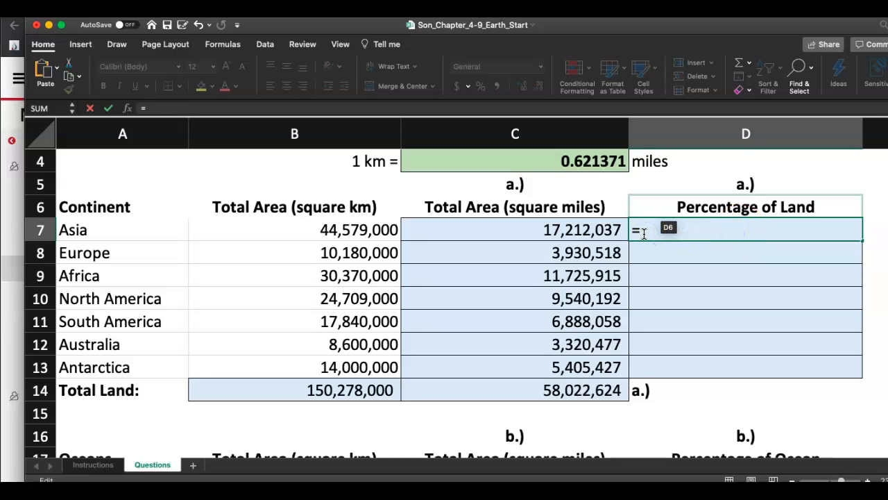
pyautogui.click(336, 230)
pyautogui.write('/')
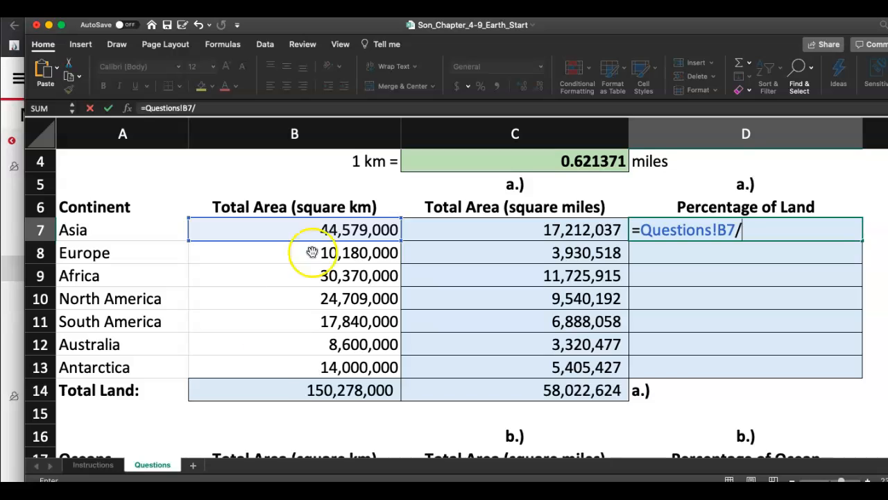
pyautogui.click(285, 389)
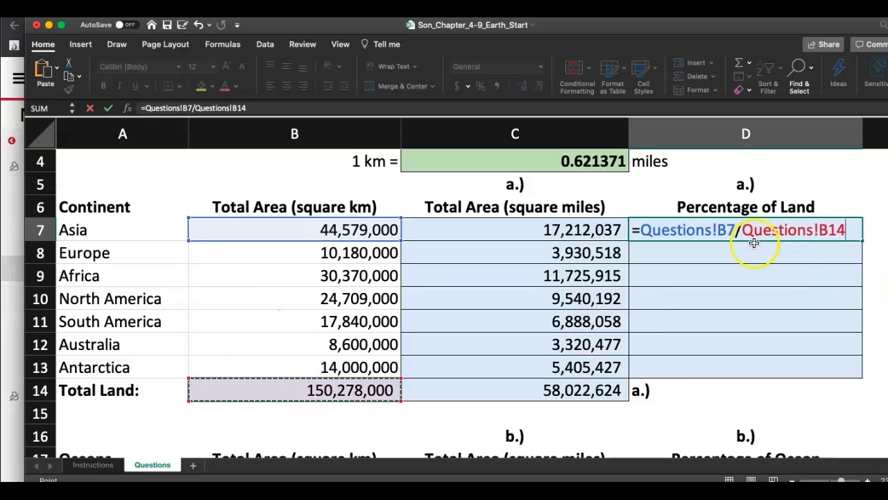
pyautogui.moveTo(644, 234); pyautogui.dragTo(829, 231)
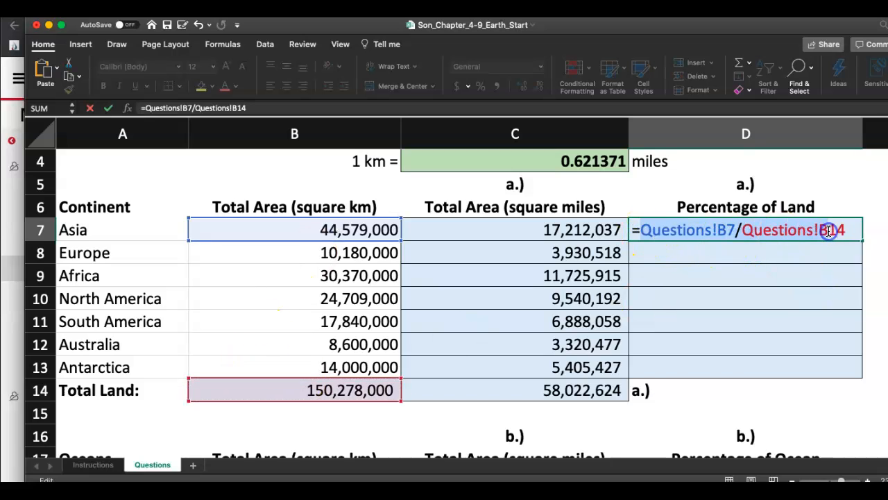
pyautogui.write('14')
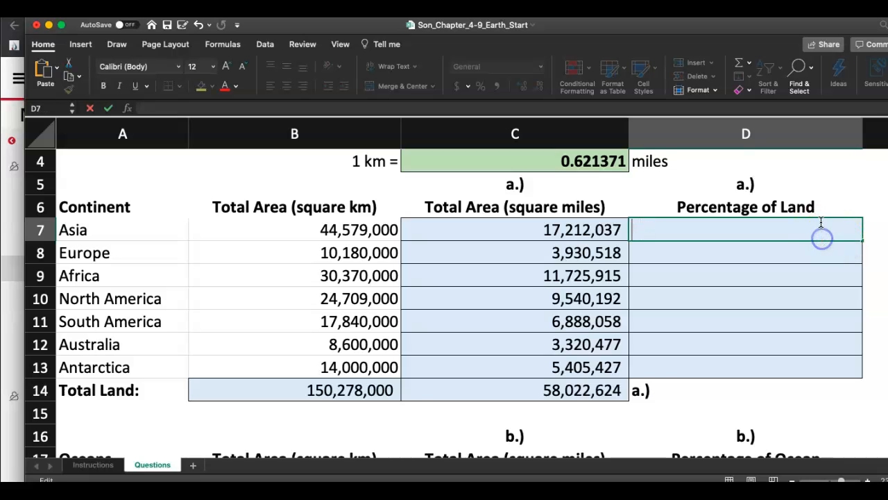
pyautogui.click(817, 177)
pyautogui.click(752, 237)
pyautogui.write('=')
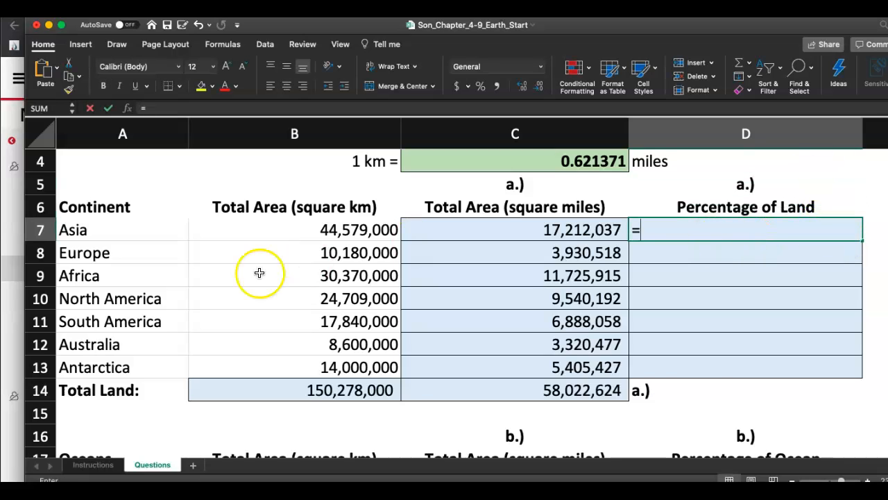
pyautogui.click(291, 237)
pyautogui.write('/')
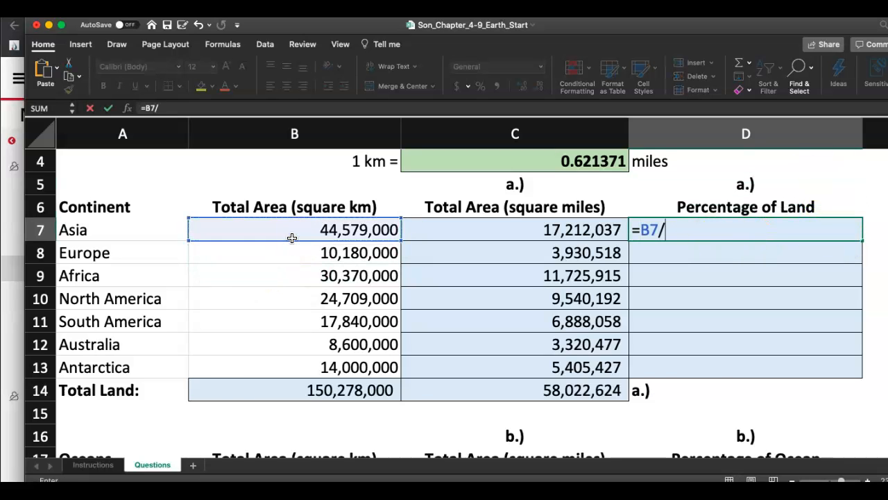
pyautogui.click(430, 230)
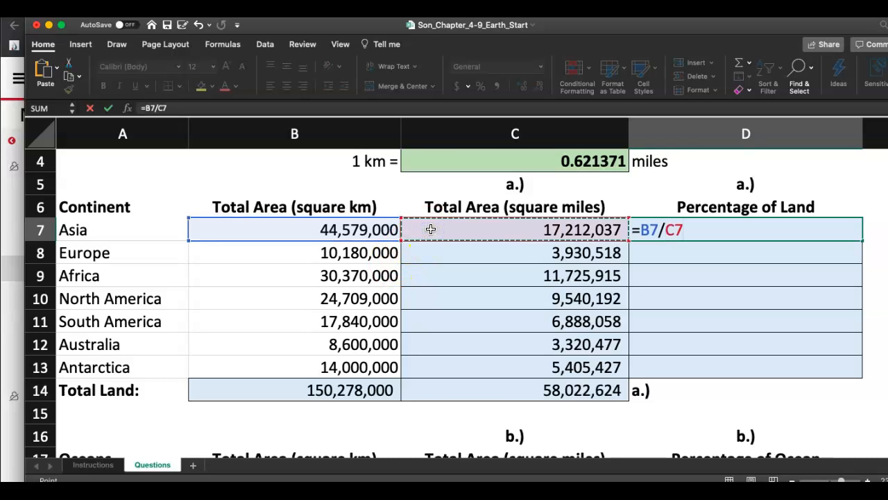
pyautogui.press('Return')
pyautogui.click(707, 230)
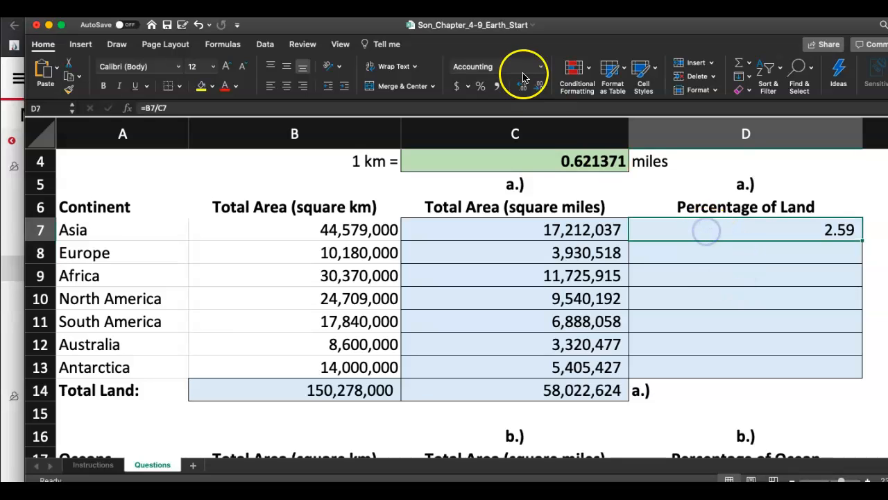
pyautogui.press('BackSpace')
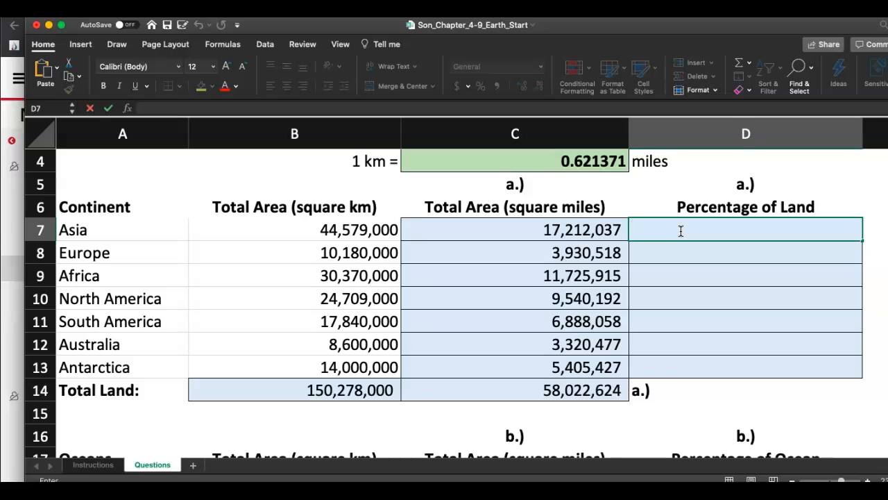
# Calculate Asia's share of the total land area in D7 with the formula =B7/B14.
pyautogui.write('=')
pyautogui.click(353, 229)
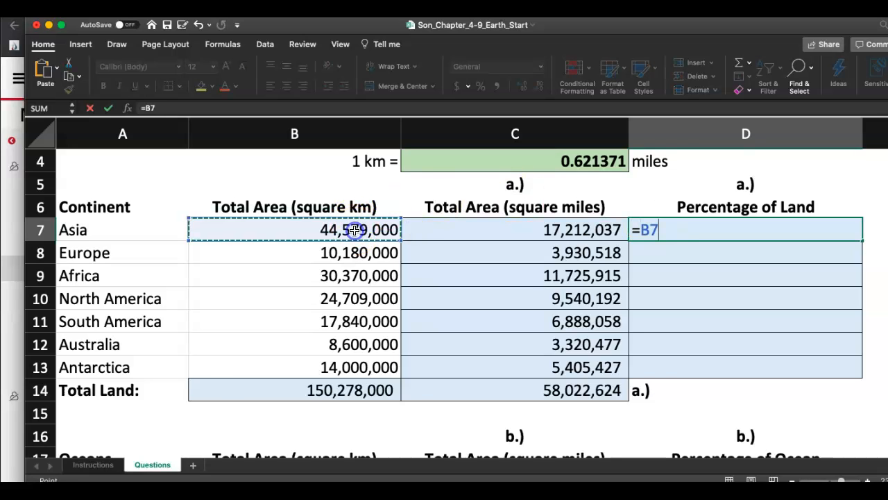
pyautogui.write('/')
pyautogui.click(275, 394)
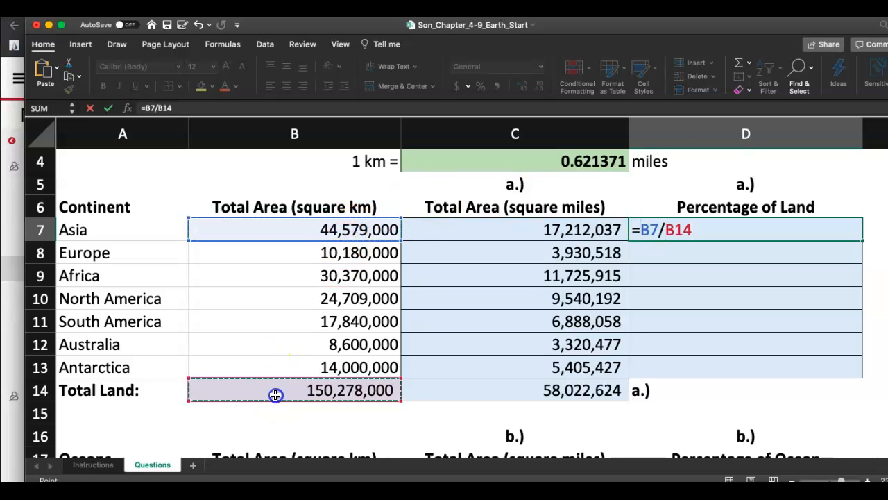
pyautogui.press('Return')
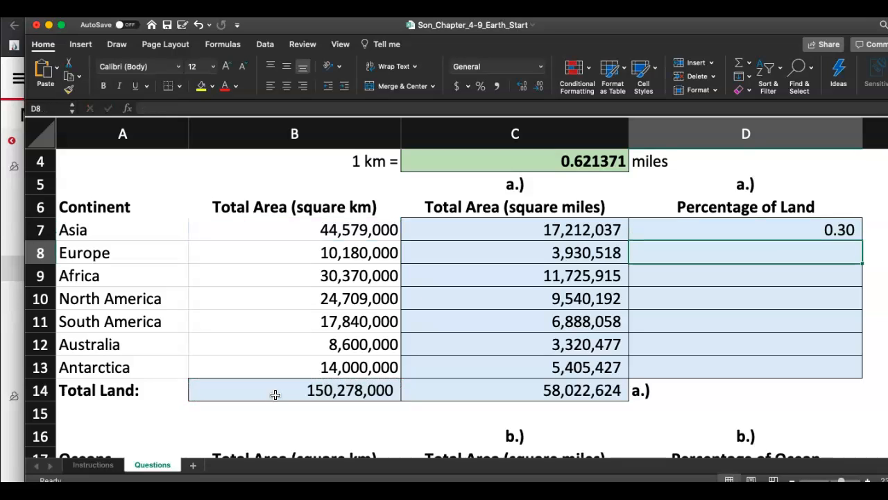
# Format D7 as Percentage with 1 decimal place and check the format against step 4 on the Instructions sheet.
pyautogui.click(733, 229)
pyautogui.click(541, 67)
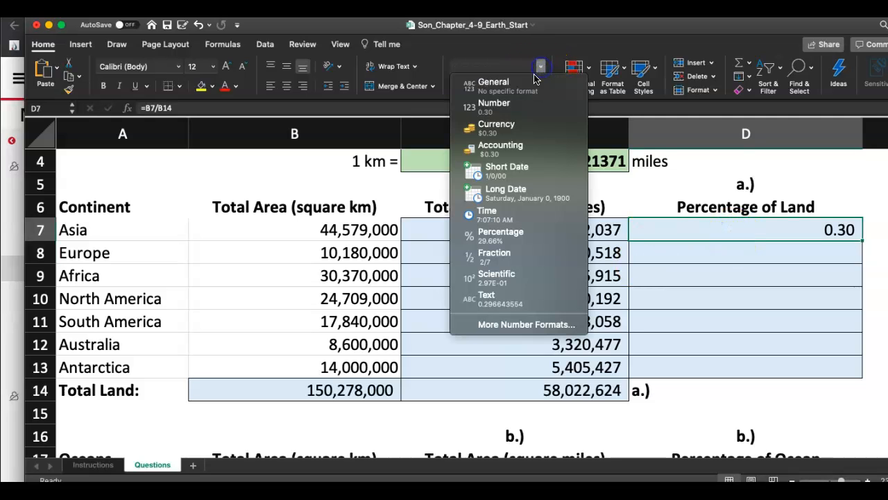
pyautogui.click(524, 237)
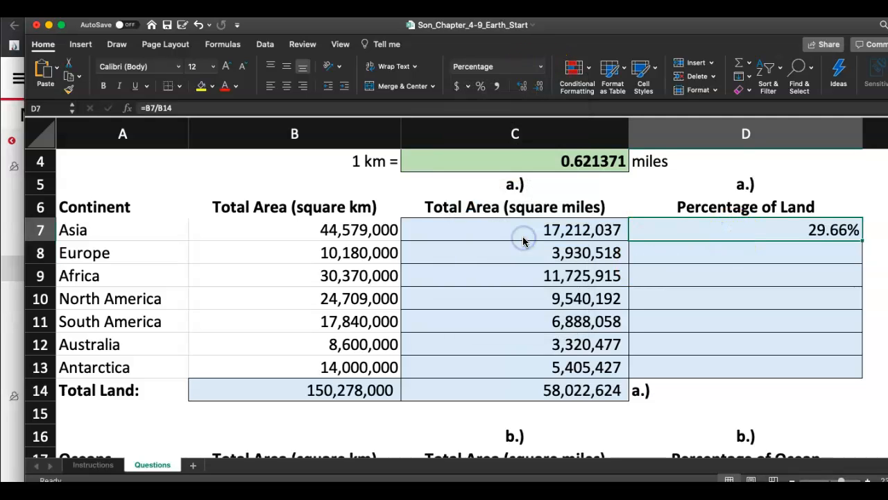
pyautogui.click(522, 86)
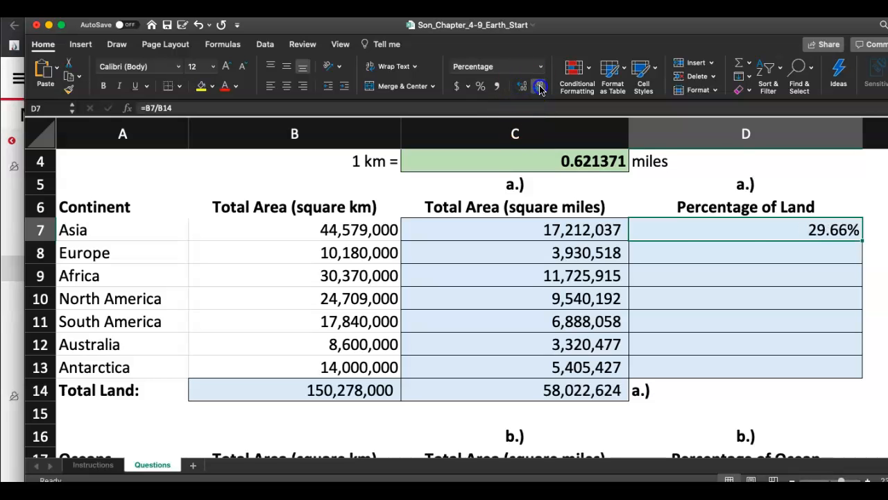
pyautogui.scroll(1, 312, 292)
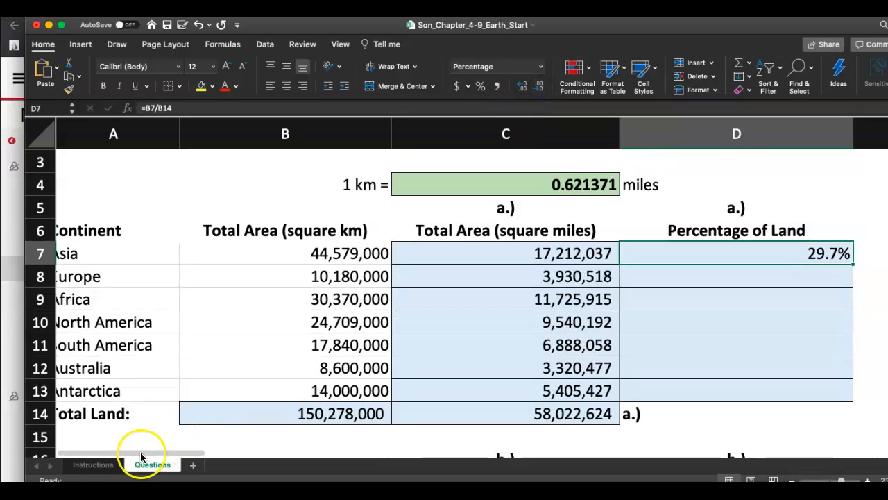
pyautogui.click(97, 467)
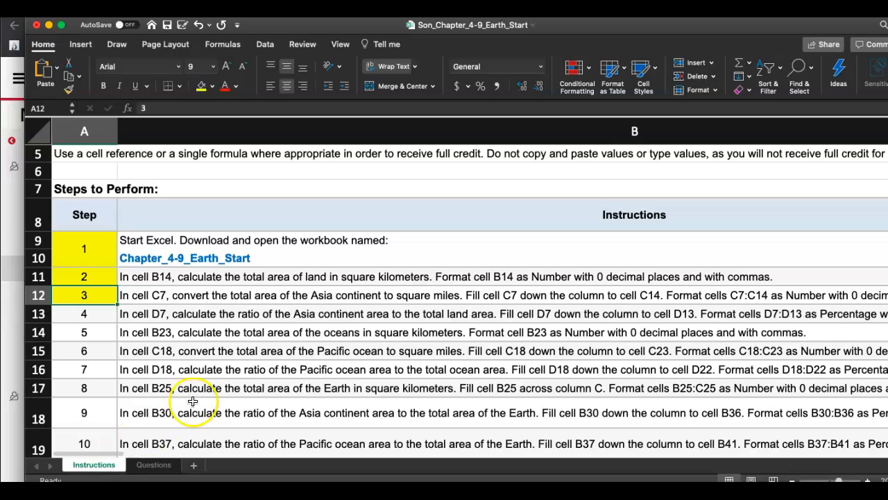
pyautogui.hscroll(5, 458, 363)
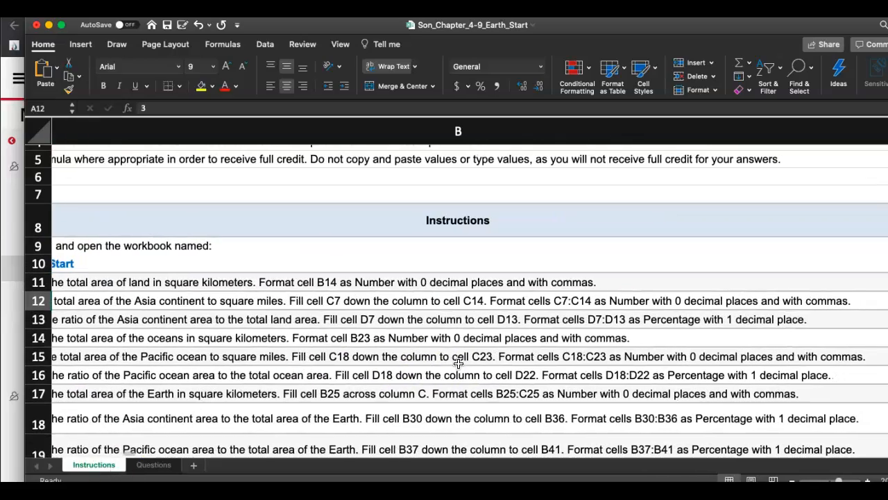
pyautogui.hscroll(-5, 459, 363)
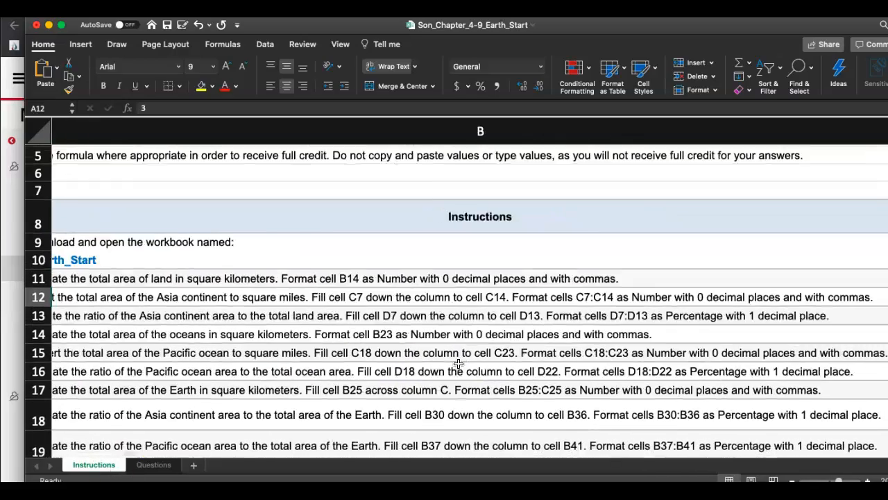
pyautogui.click(158, 465)
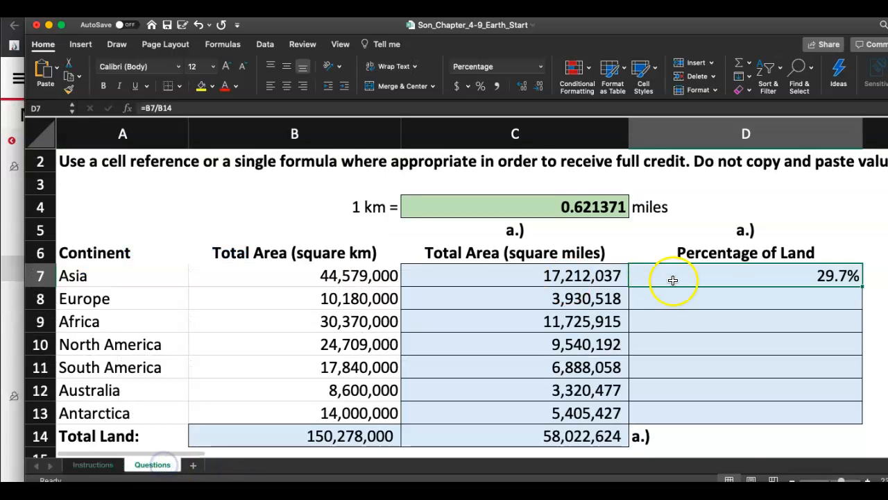
# Fill the percentage-of-land formula from D7 down through D13.
pyautogui.scroll(-2, 646, 303)
pyautogui.scroll(-2, 706, 301)
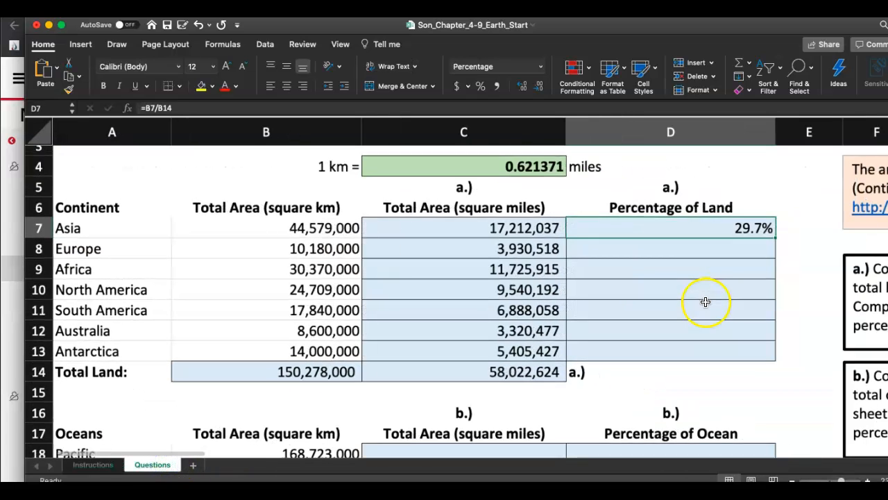
pyautogui.moveTo(774, 245); pyautogui.dragTo(728, 268)
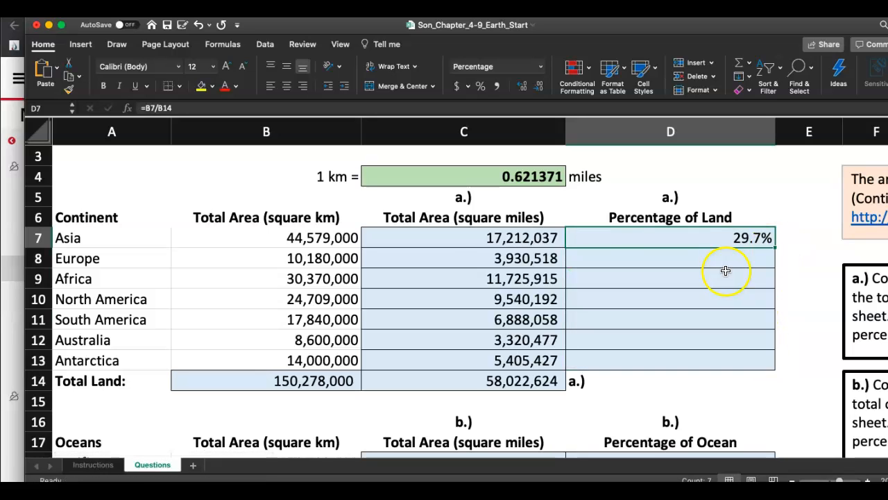
pyautogui.doubleClick(653, 239)
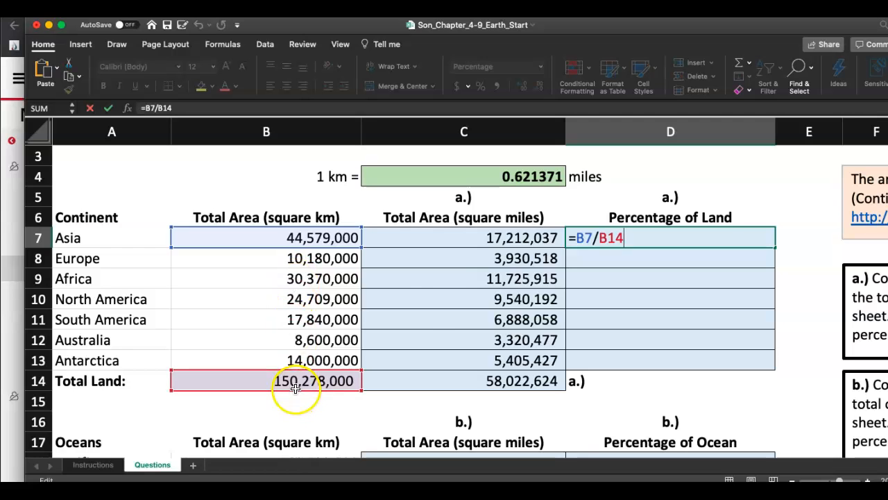
pyautogui.press('Escape')
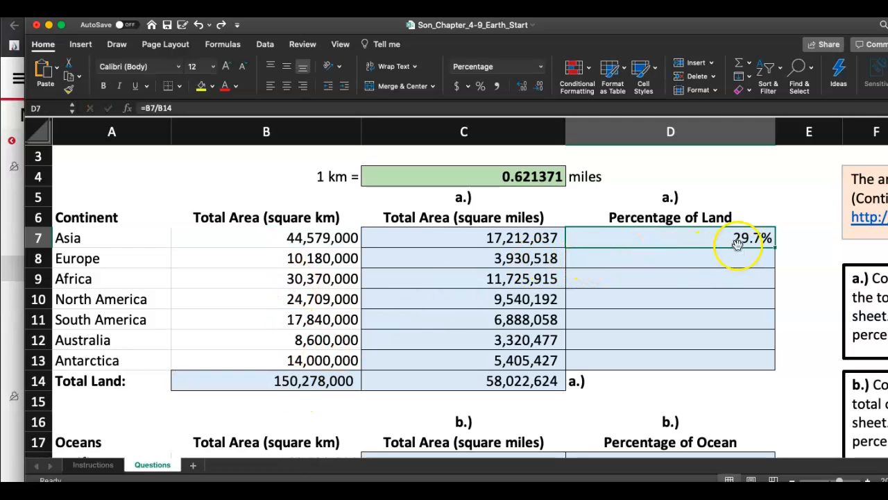
pyautogui.moveTo(775, 248); pyautogui.dragTo(773, 361)
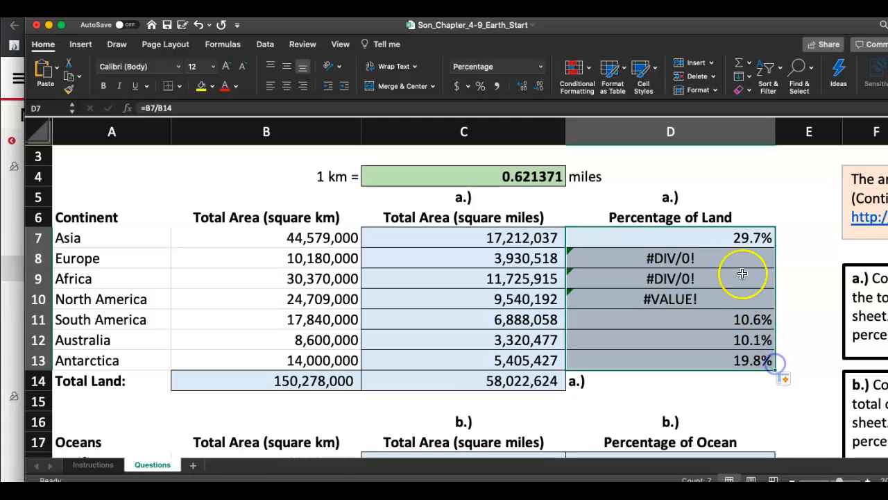
# Inspect the cell references in the filled formulas in D8 and D9, and undo the fill down to D13.
pyautogui.click(737, 258)
pyautogui.doubleClick(745, 261)
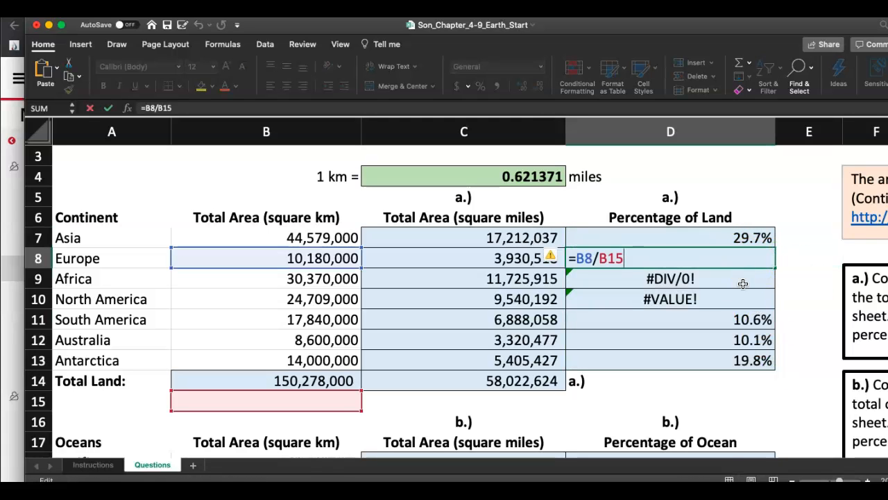
pyautogui.doubleClick(744, 284)
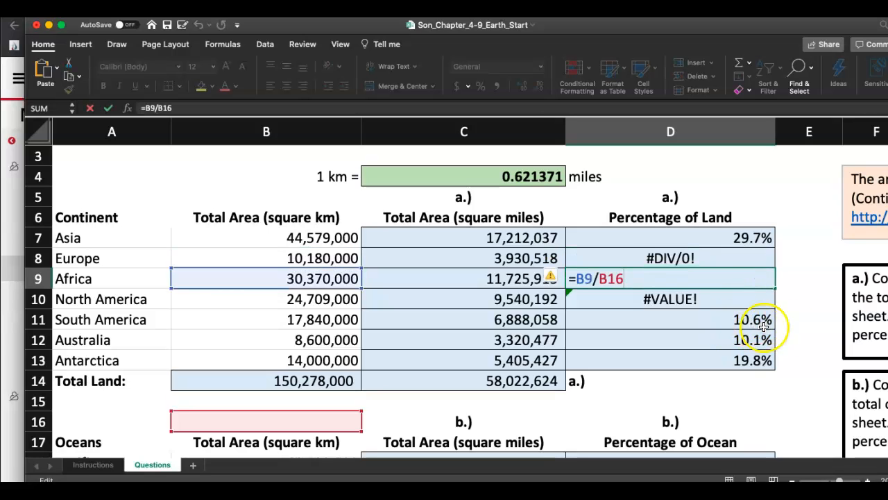
pyautogui.click(809, 320)
pyautogui.press('super+z')
pyautogui.press('super+z')
pyautogui.press('super+z')
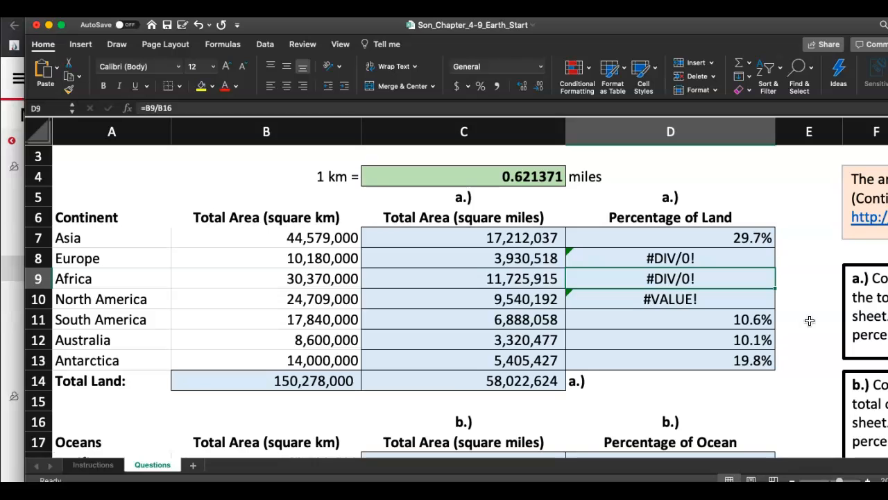
# Make the total land reference in D7 absolute so the formula reads =B7/$B$14, and recheck it.
pyautogui.doubleClick(747, 238)
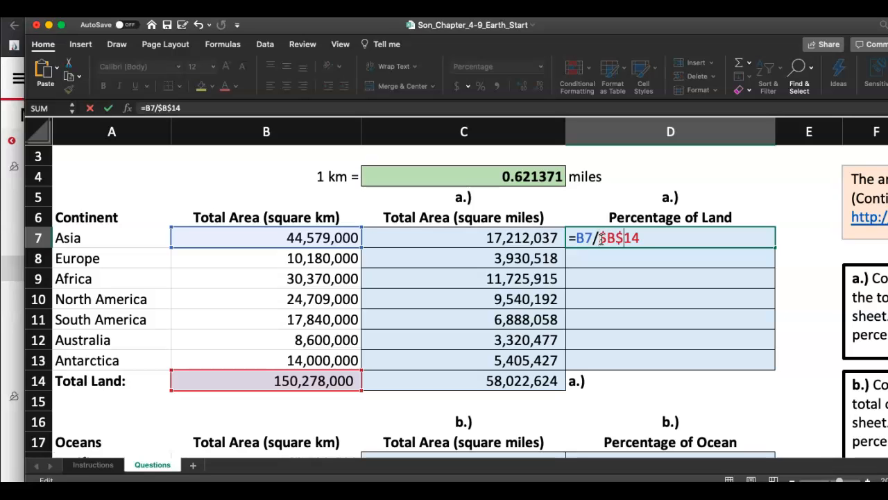
pyautogui.press('Return')
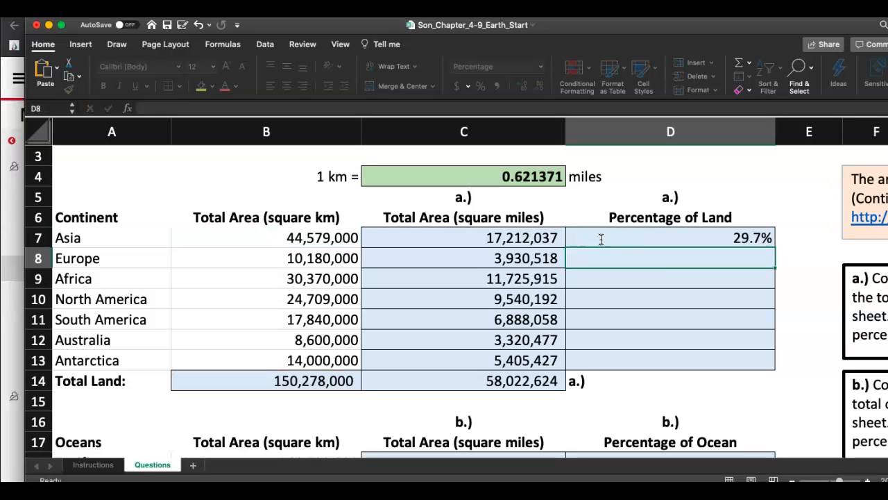
pyautogui.doubleClick(659, 236)
pyautogui.scroll(5, 811, 219)
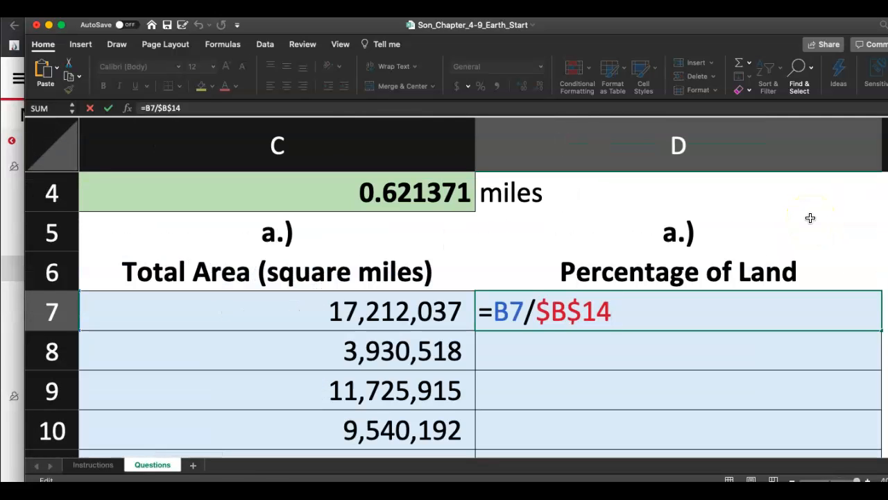
pyautogui.scroll(-6, 810, 218)
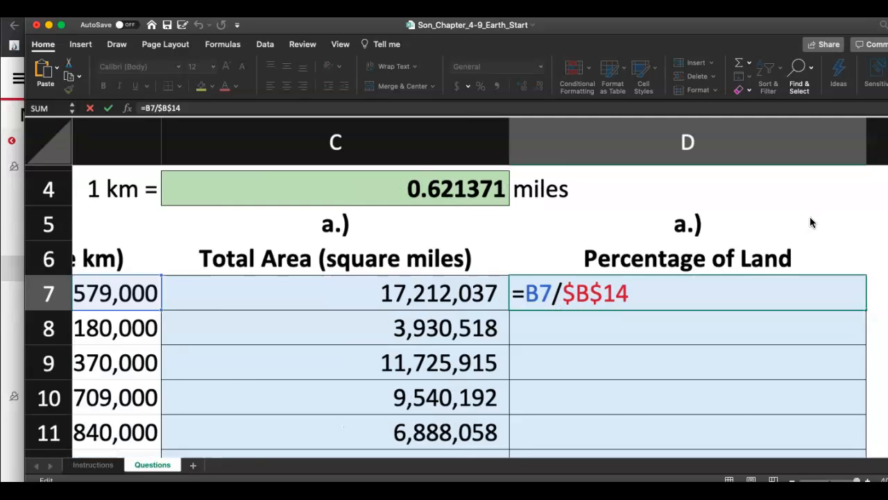
pyautogui.press('Return')
pyautogui.click(796, 284)
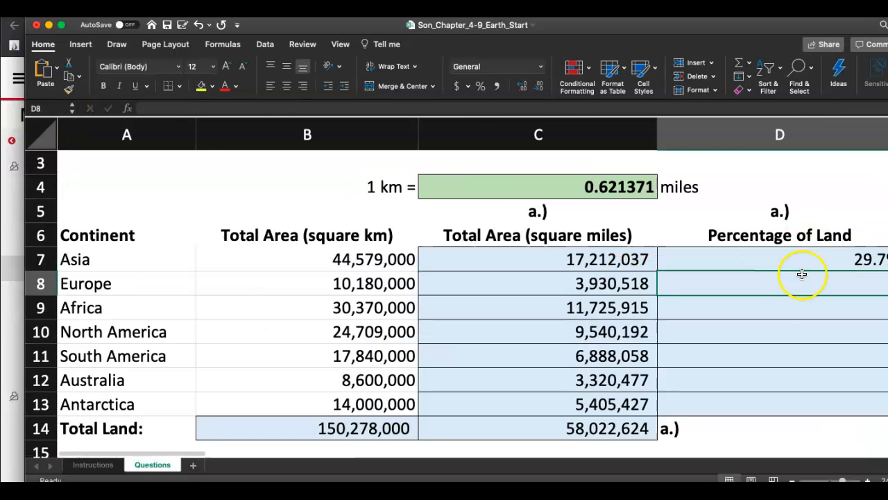
# Fill the corrected formula with the absolute reference from D7 down through D13.
pyautogui.scroll(-4, 791, 276)
pyautogui.scroll(2, 591, 263)
pyautogui.click(548, 239)
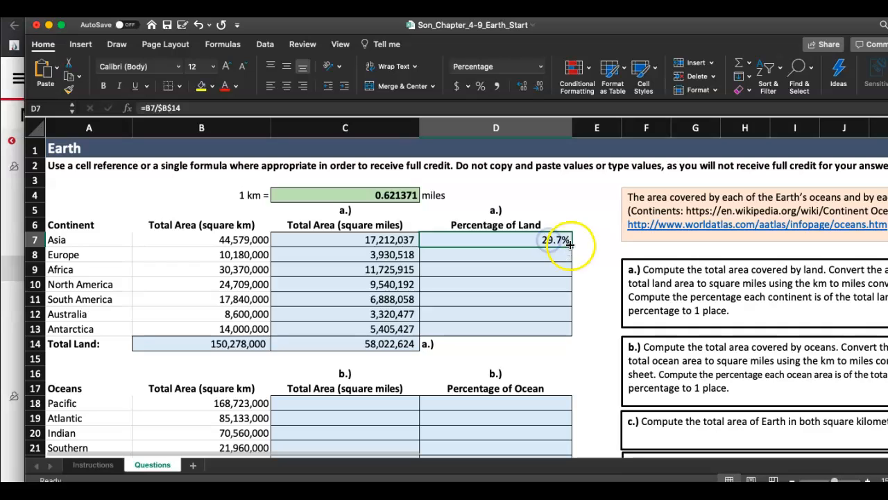
pyautogui.moveTo(571, 247); pyautogui.dragTo(567, 330)
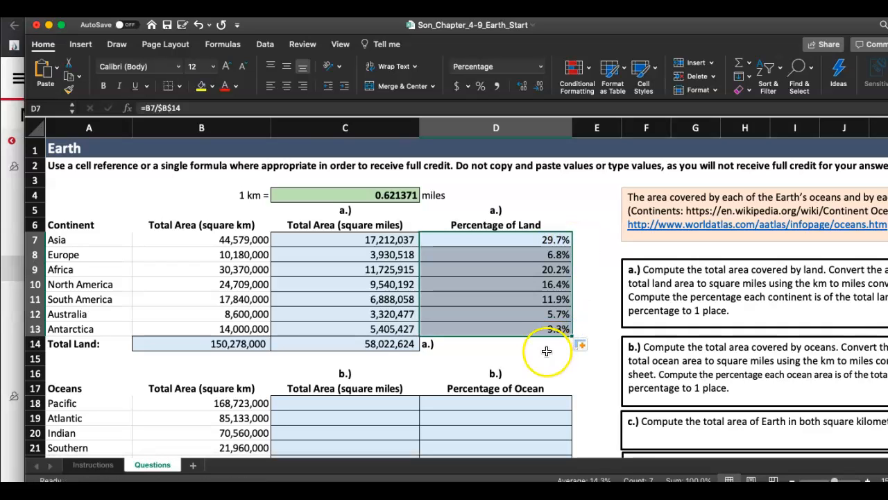
# Check the land percentages with a temporary SUM of D7:D13 in D15, and clear that cell.
pyautogui.click(546, 354)
pyautogui.write('=')
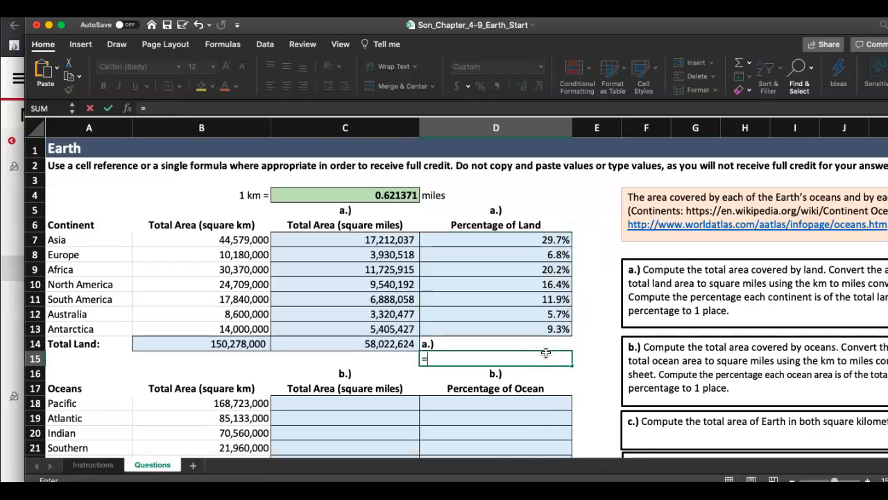
pyautogui.write('SUM(')
pyautogui.moveTo(533, 239); pyautogui.dragTo(530, 326)
pyautogui.press('Return')
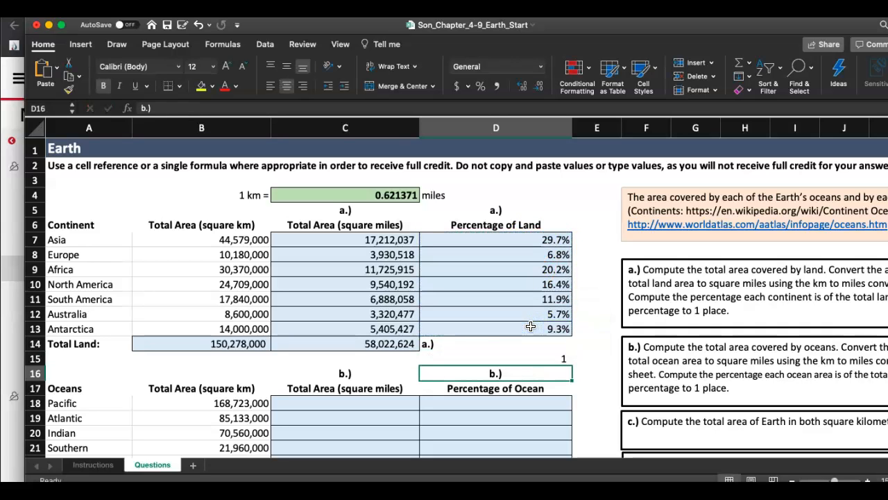
pyautogui.click(529, 357)
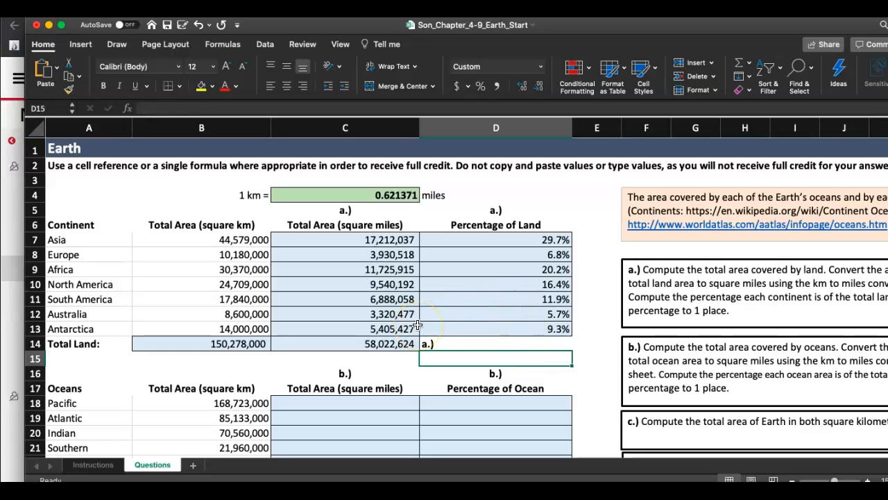
# Mark step 4 as completed on the Instructions sheet by filling its number cell A13 with yellow.
pyautogui.scroll(-4, 416, 325)
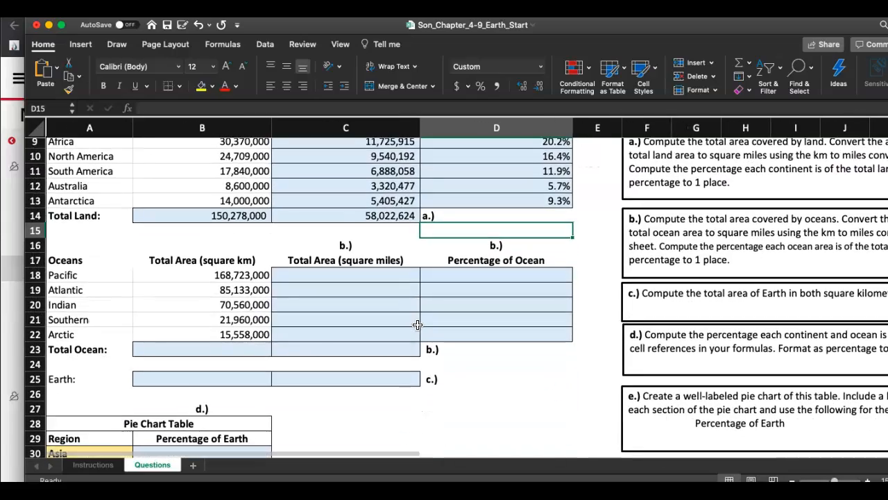
pyautogui.scroll(4, 417, 325)
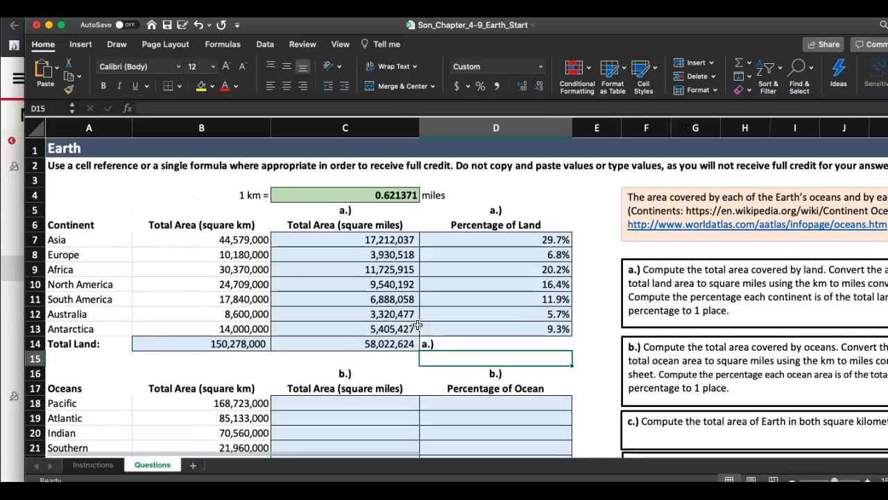
pyautogui.click(111, 464)
pyautogui.click(84, 314)
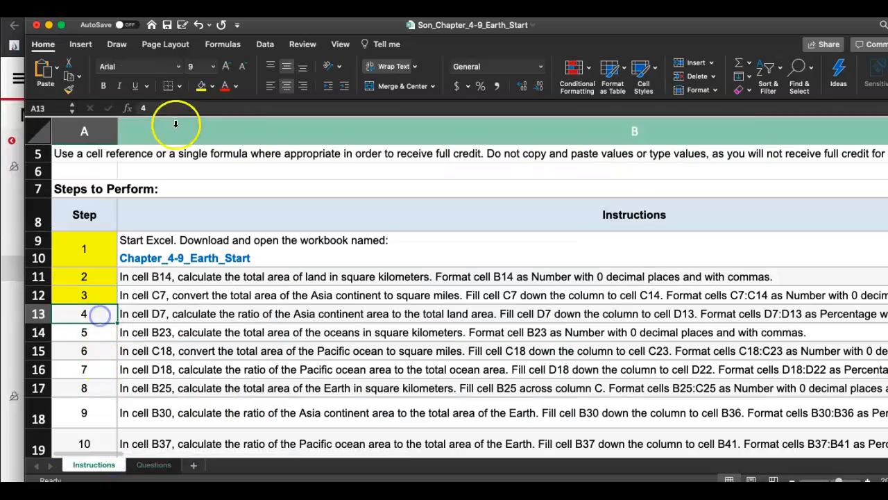
pyautogui.click(201, 87)
# Review what steps 5 to 7 on the Instructions sheet require for the oceans, and return to the Questions sheet.
pyautogui.scroll(-3, 242, 317)
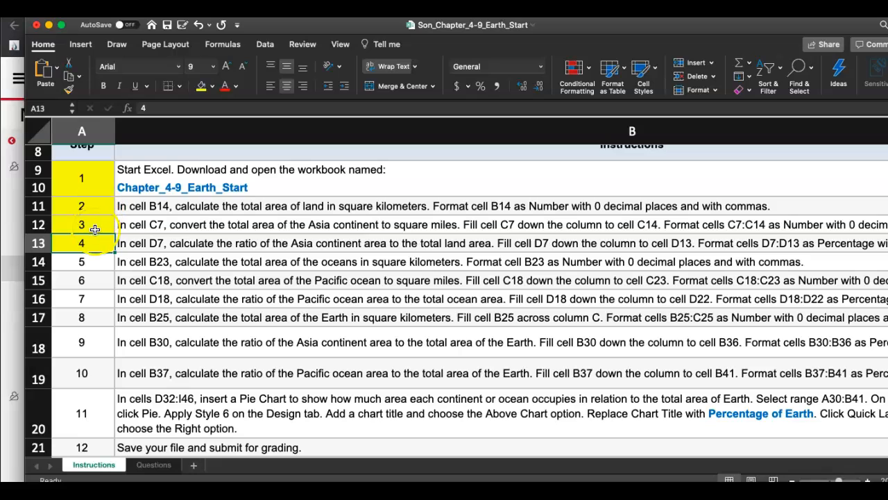
pyautogui.moveTo(90, 259); pyautogui.dragTo(95, 301)
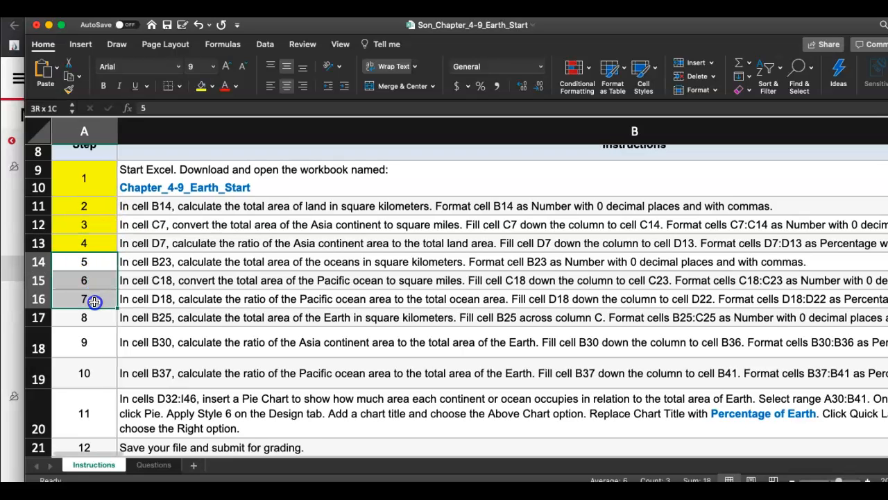
pyautogui.hscroll(5, 258, 277)
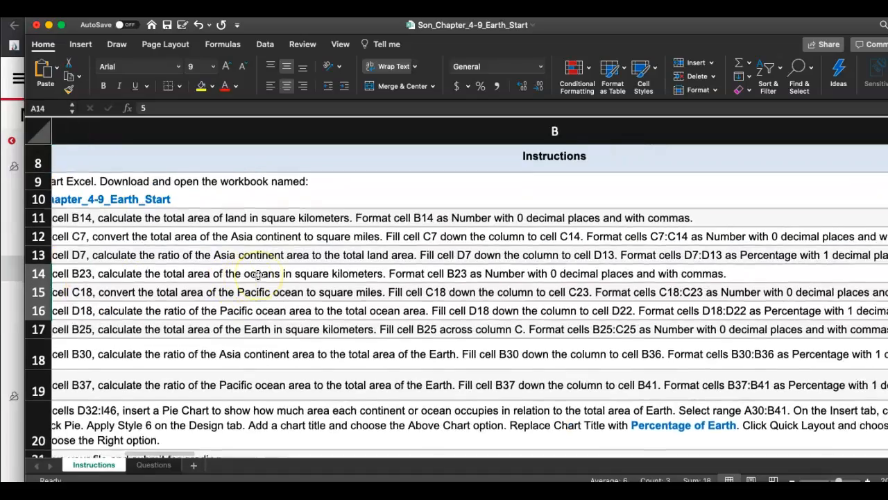
pyautogui.hscroll(-5, 258, 277)
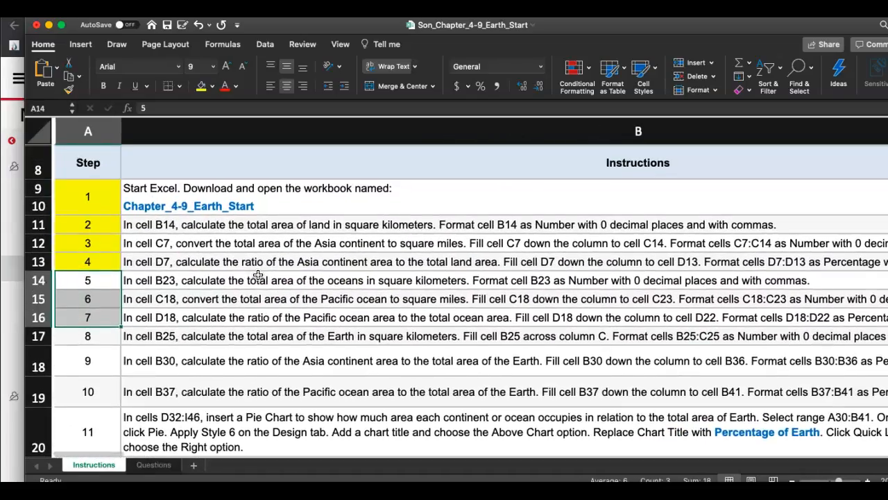
pyautogui.click(156, 465)
# Calculate the total ocean area in B23 with =SUM(B18:B22), formatted as Number with 0 decimal places and commas.
pyautogui.scroll(-3, 277, 291)
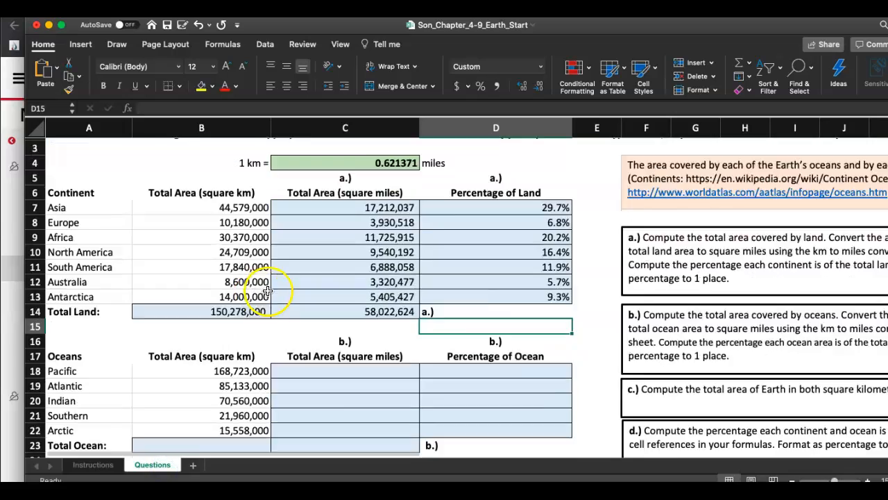
pyautogui.click(239, 361)
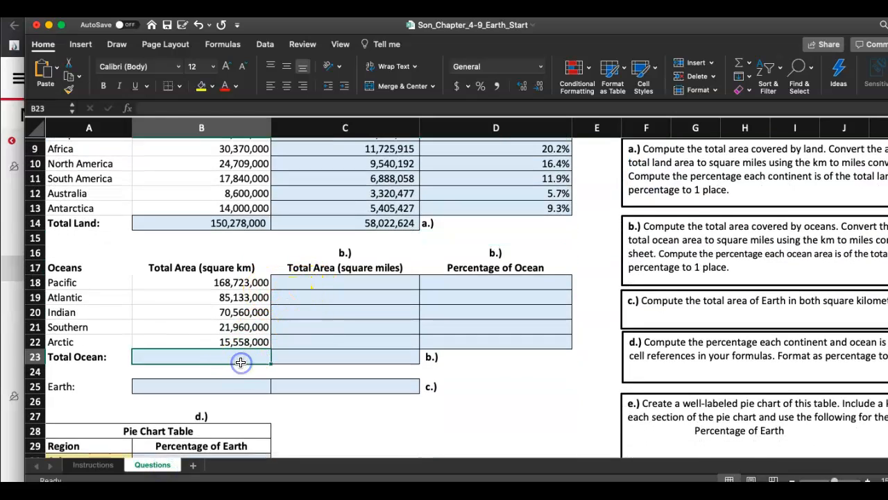
pyautogui.scroll(5, 239, 360)
pyautogui.hscroll(-2, 240, 362)
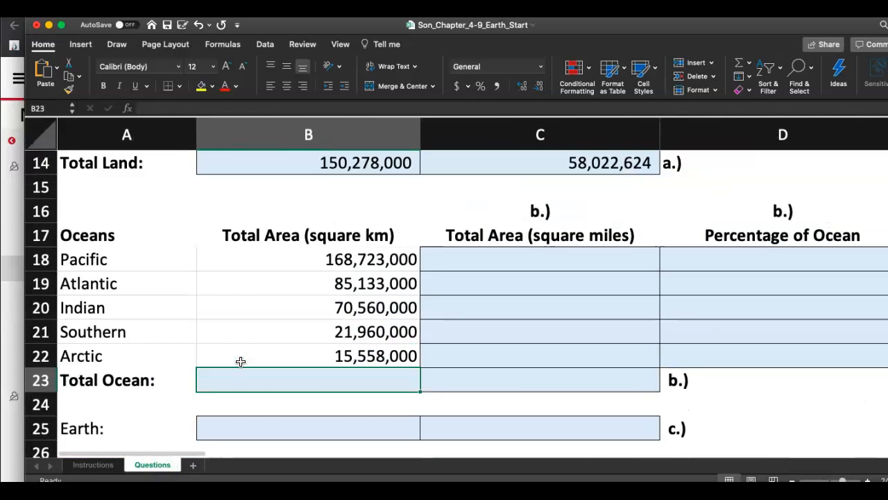
pyautogui.scroll(-1, 240, 361)
pyautogui.click(240, 349)
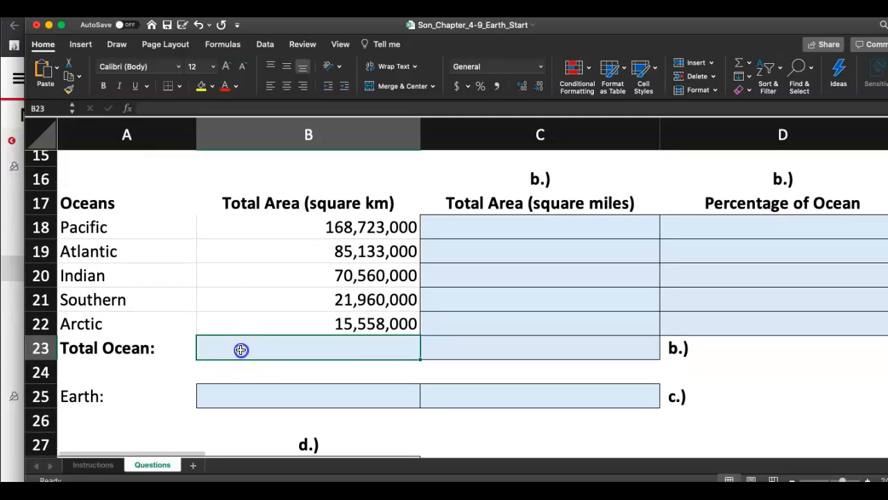
pyautogui.write('=SUM')
pyautogui.click(169, 379)
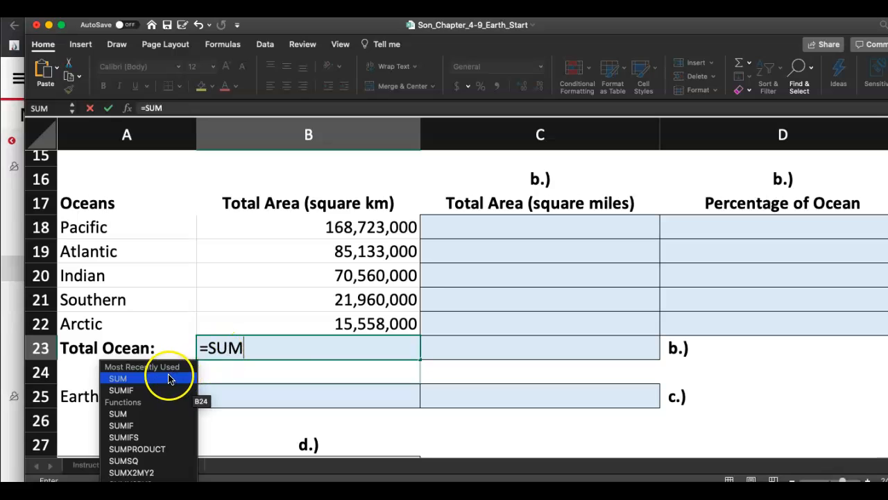
pyautogui.moveTo(363, 231); pyautogui.dragTo(334, 323)
pyautogui.write(')')
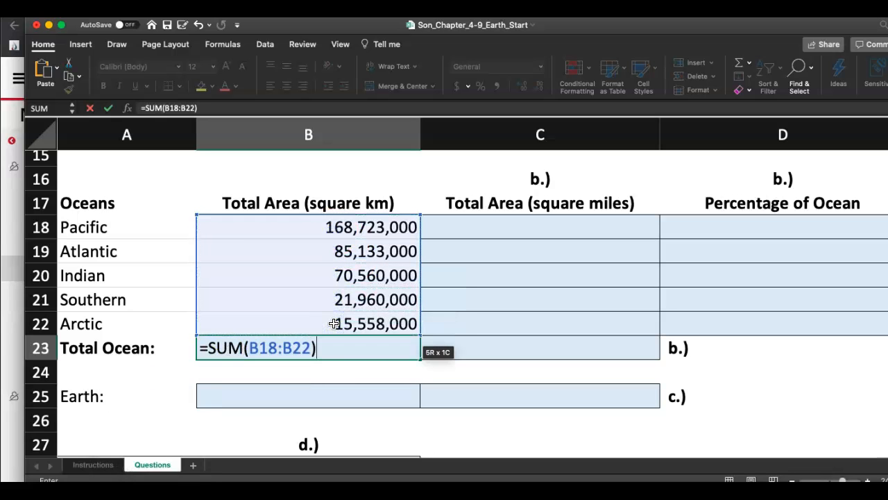
pyautogui.press('Return')
pyautogui.click(366, 347)
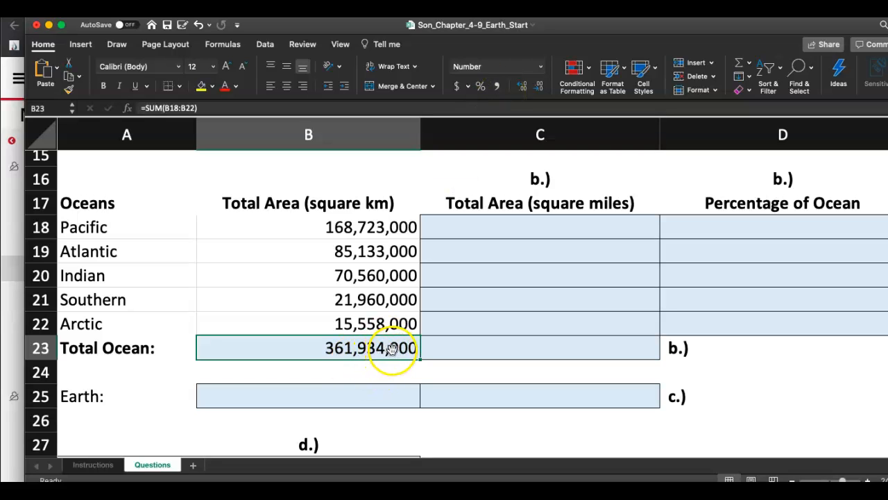
# Convert the Pacific area to square miles in C18 with the formula =B18*C4^2.
pyautogui.click(550, 235)
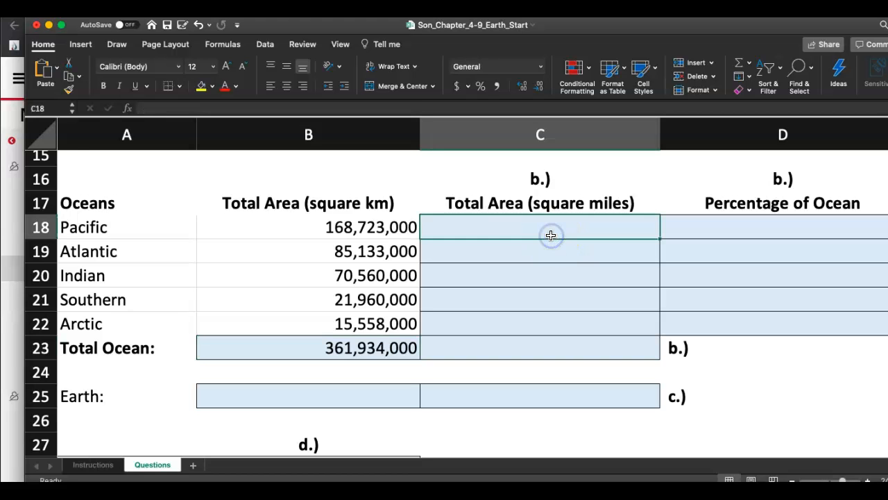
pyautogui.scroll(-3, 550, 235)
pyautogui.scroll(4, 550, 236)
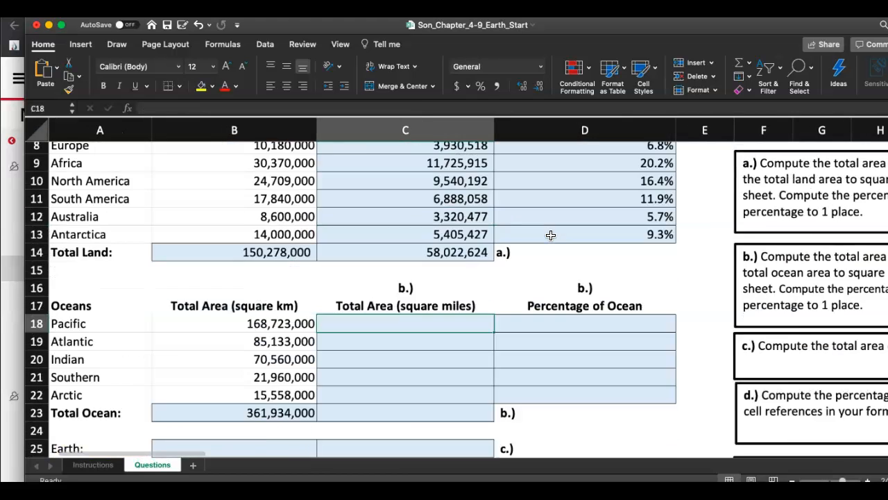
pyautogui.scroll(-3, 550, 236)
pyautogui.scroll(-1, 551, 236)
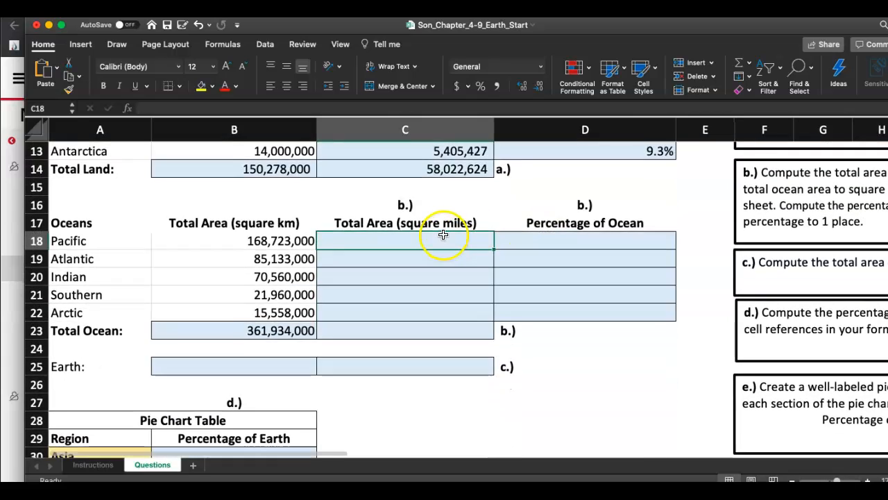
pyautogui.scroll(3, 442, 232)
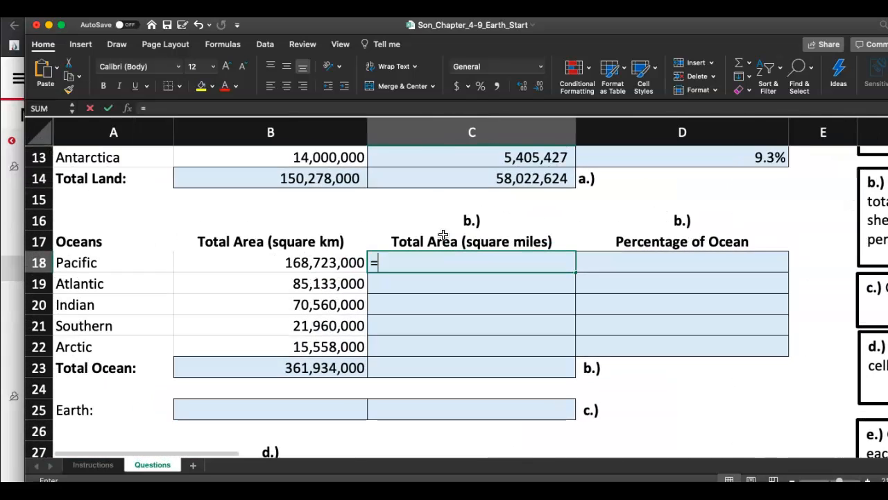
pyautogui.click(309, 267)
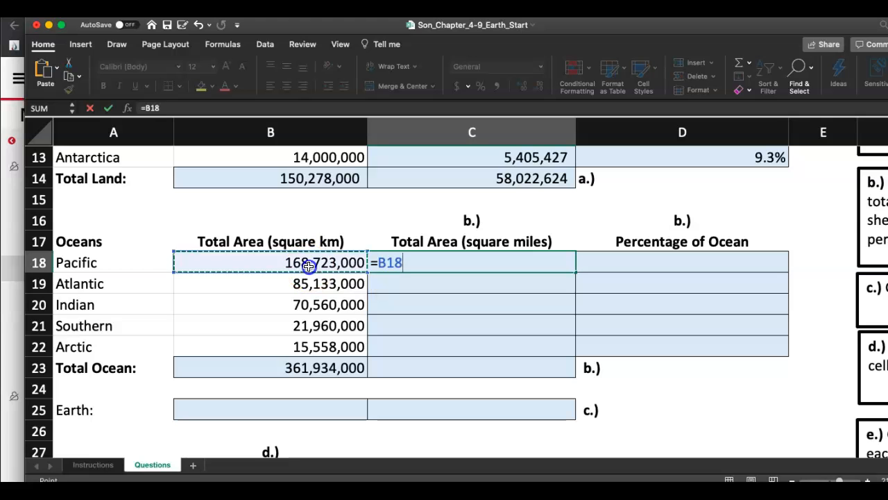
pyautogui.write('*')
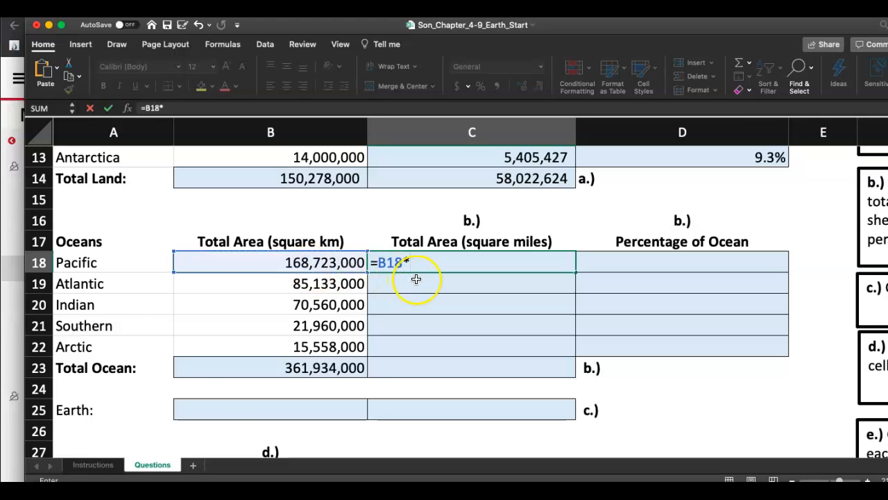
pyautogui.scroll(5, 416, 278)
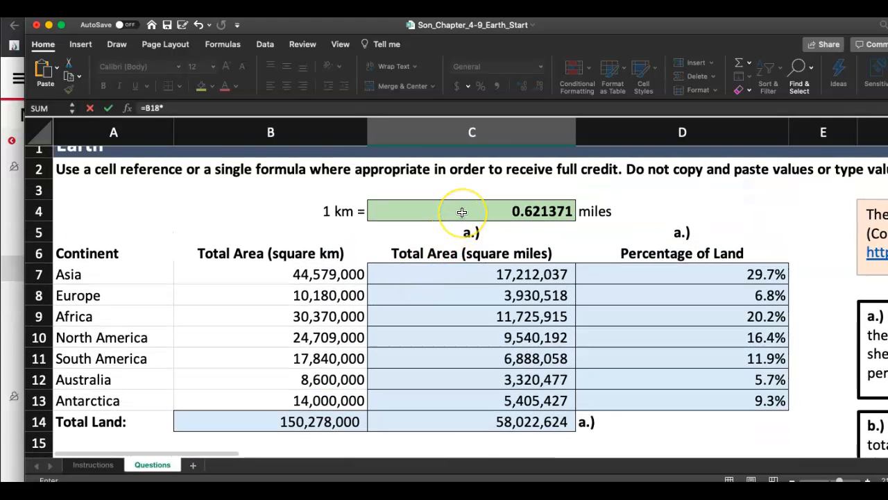
pyautogui.click(463, 212)
pyautogui.scroll(-4, 458, 201)
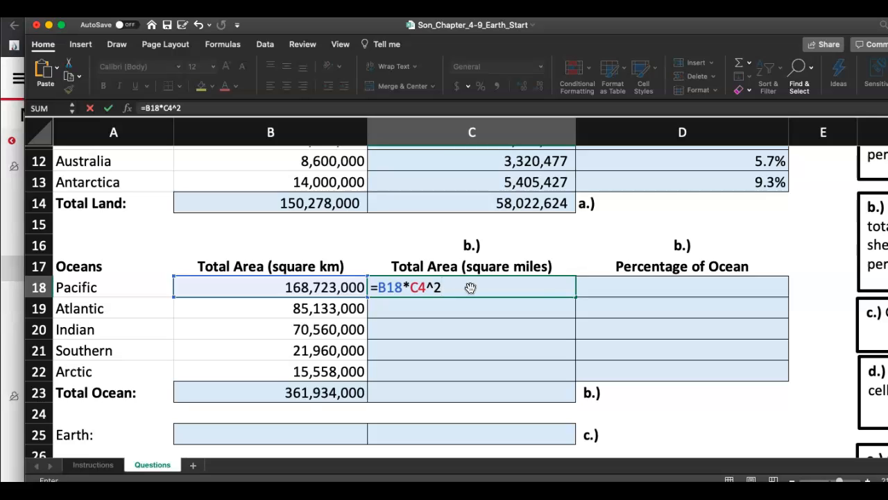
pyautogui.press('Return')
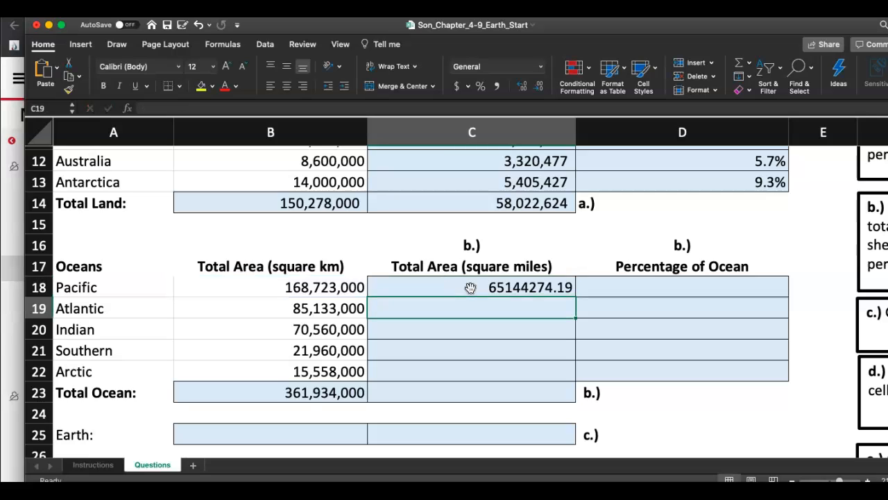
# Format the Pacific square-mile area in C18 with comma separators and 0 decimal places.
pyautogui.click(471, 287)
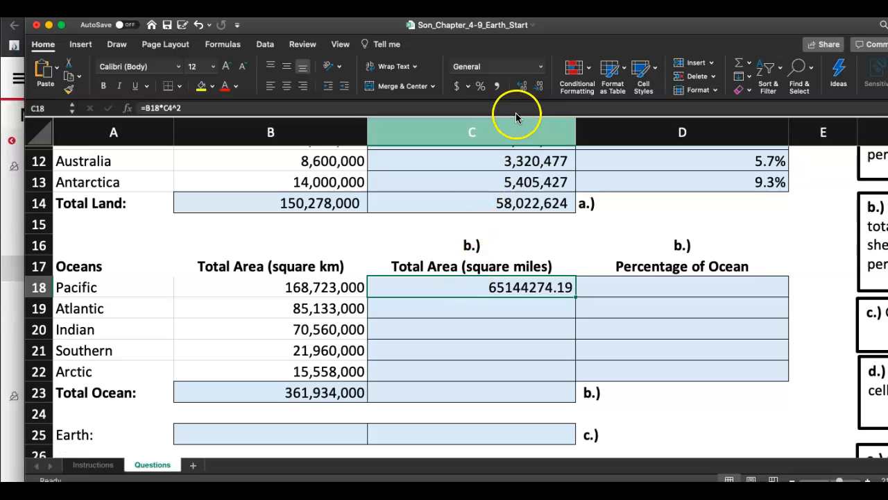
pyautogui.click(543, 68)
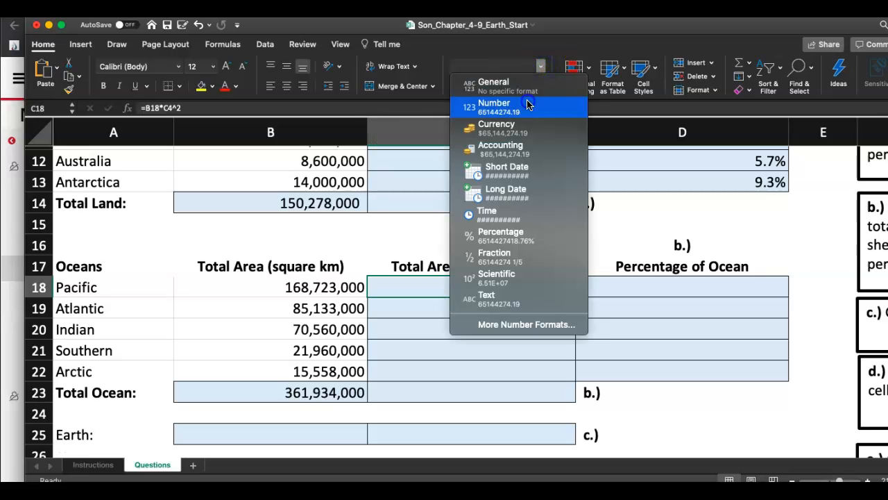
pyautogui.click(522, 104)
pyautogui.click(496, 86)
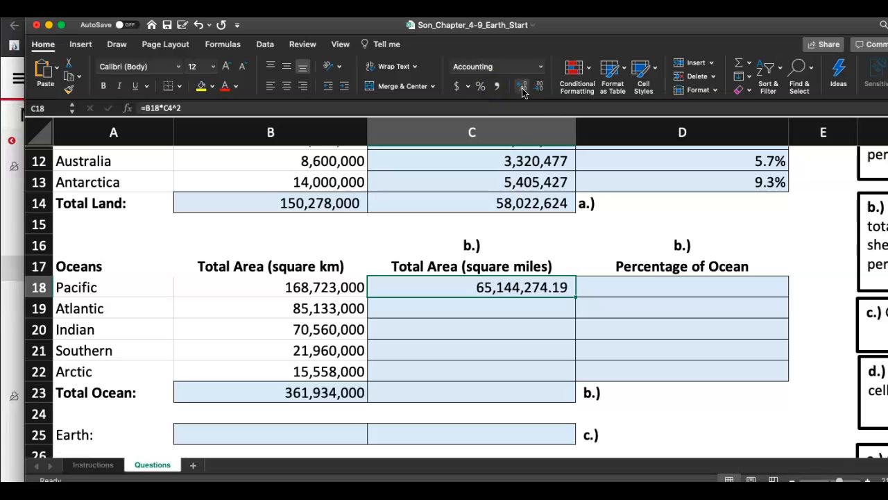
pyautogui.click(539, 86)
pyautogui.click(538, 86)
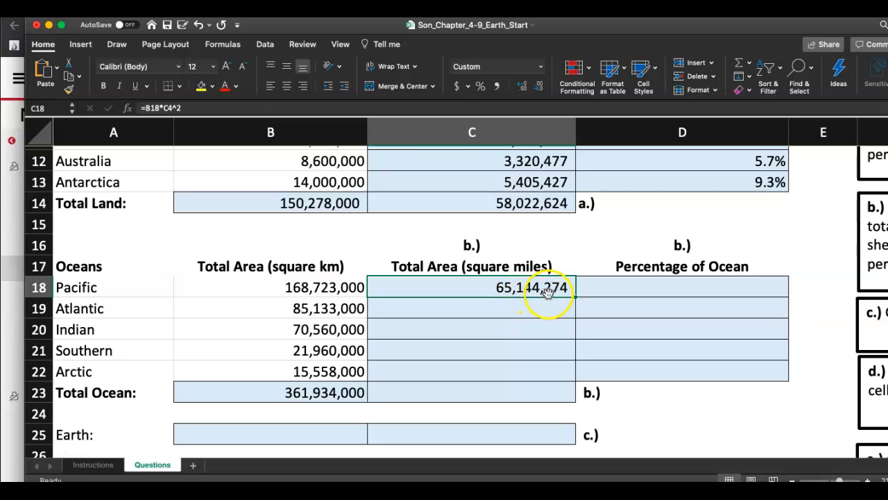
# Try to fill the C18 formula, with its relative reference to C4, down through C23.
pyautogui.doubleClick(476, 291)
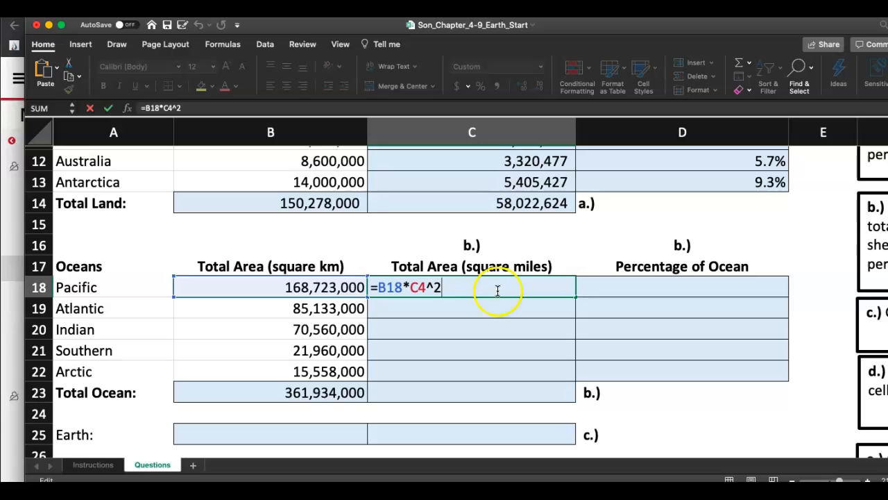
pyautogui.press('Return')
pyautogui.moveTo(575, 297); pyautogui.dragTo(574, 399)
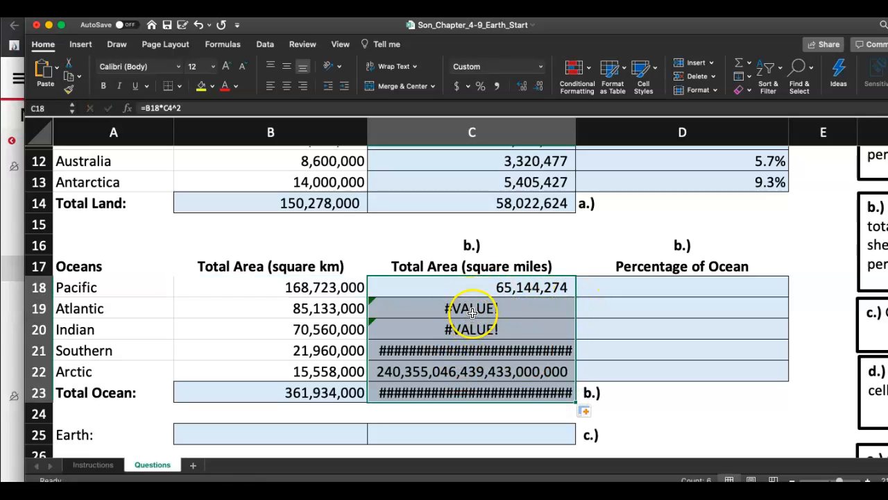
pyautogui.scroll(-1, 472, 312)
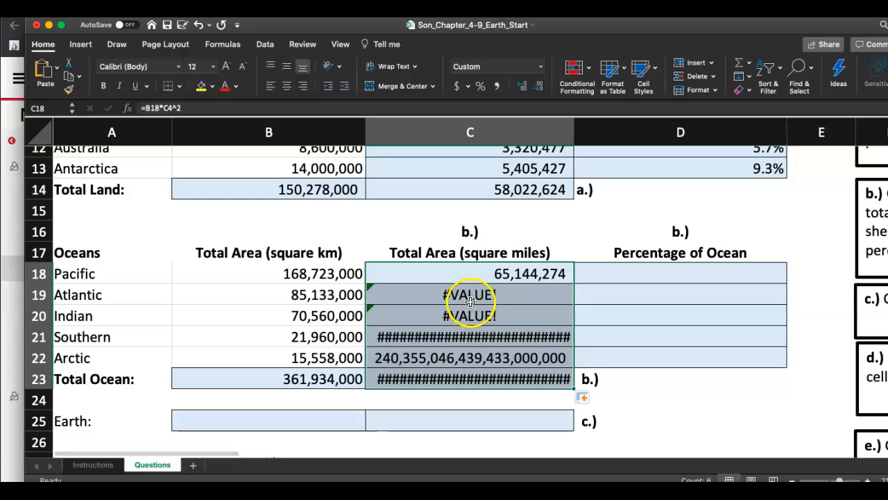
pyautogui.click(469, 337)
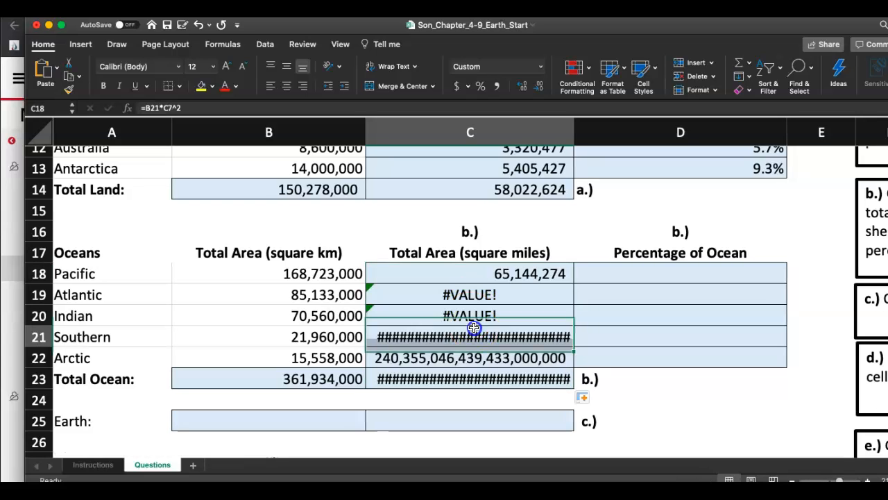
# Examine the formulas in C18 and C19 and which cells they refer to for the area and the kilometre-to-mile conversion.
pyautogui.doubleClick(471, 274)
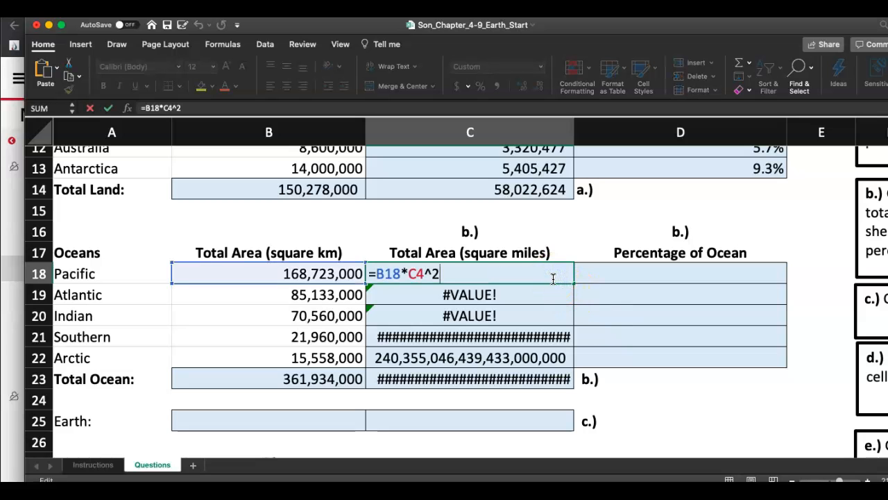
pyautogui.scroll(-5, 516, 237)
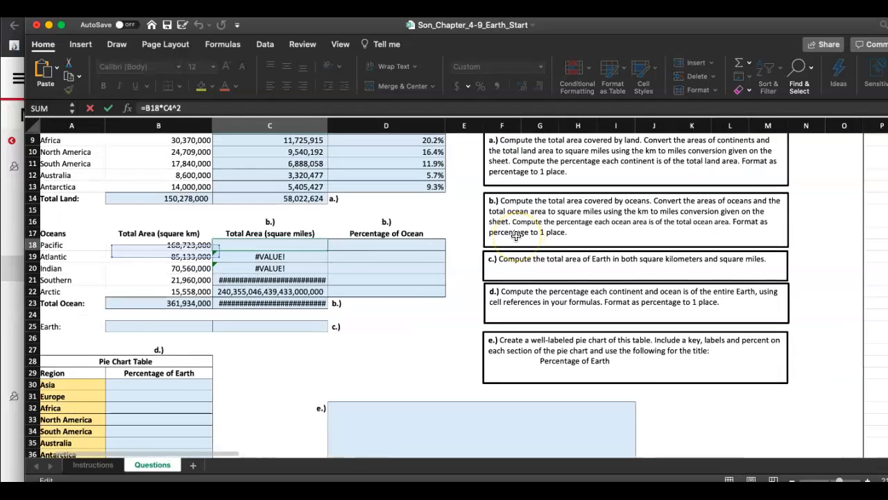
pyautogui.scroll(3, 517, 236)
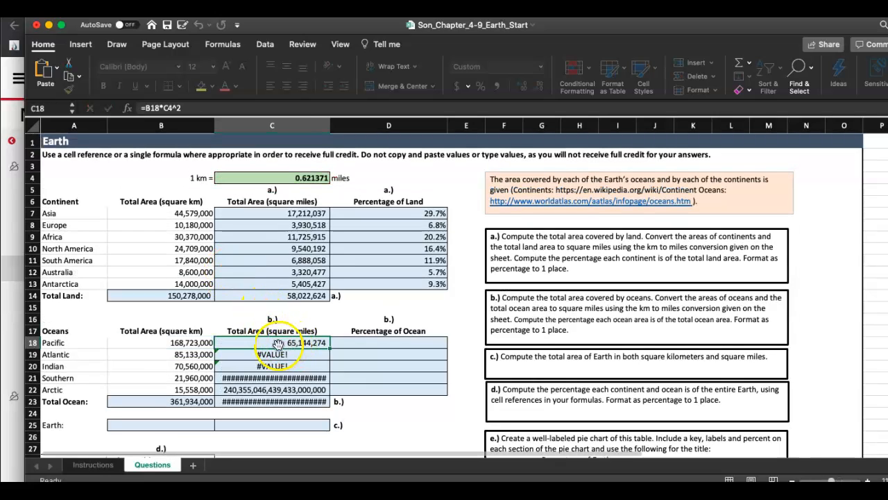
pyautogui.click(278, 344)
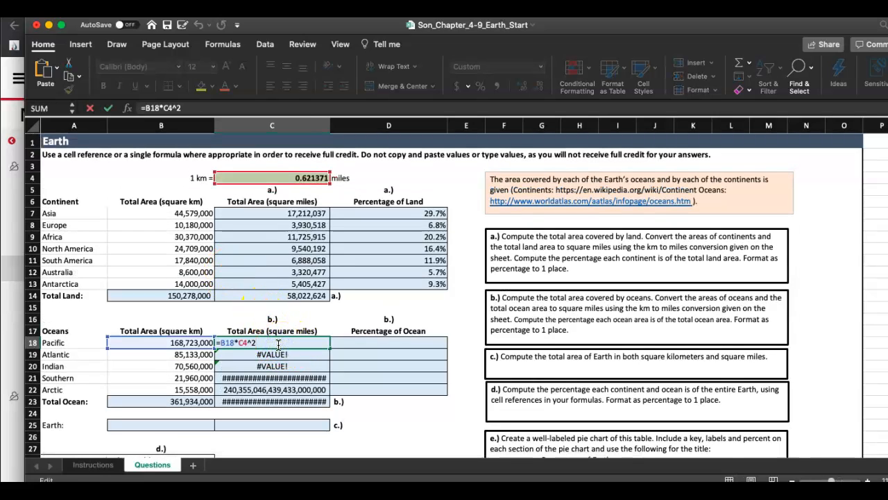
pyautogui.click(200, 354)
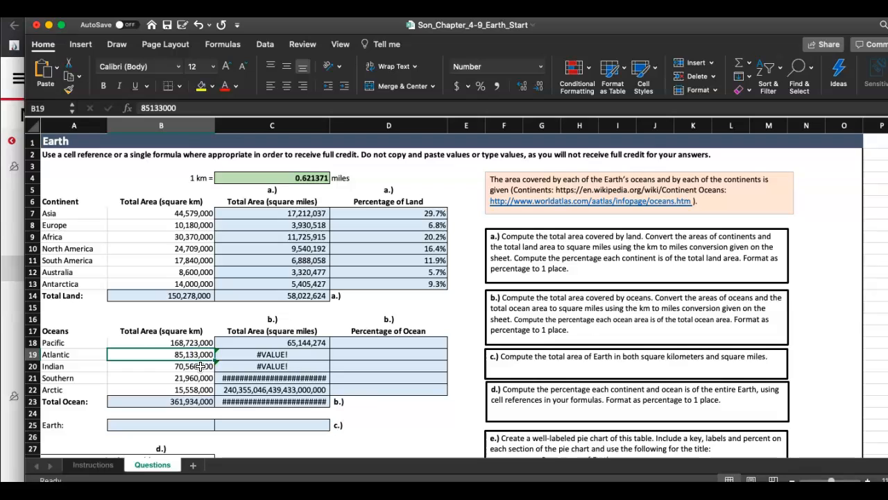
pyautogui.click(201, 366)
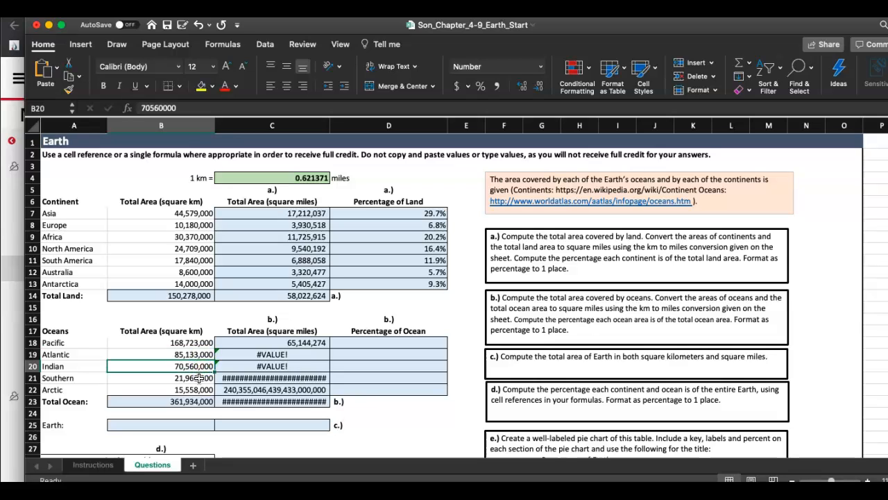
pyautogui.click(200, 377)
pyautogui.click(277, 344)
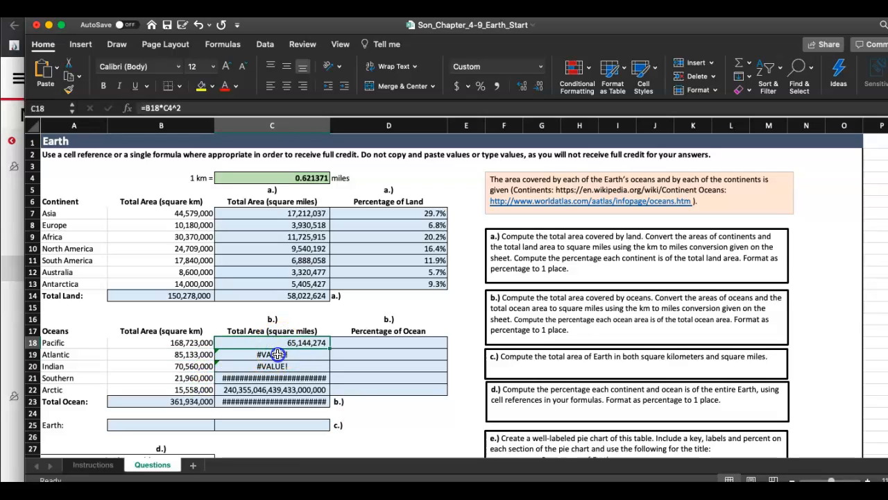
pyautogui.doubleClick(278, 354)
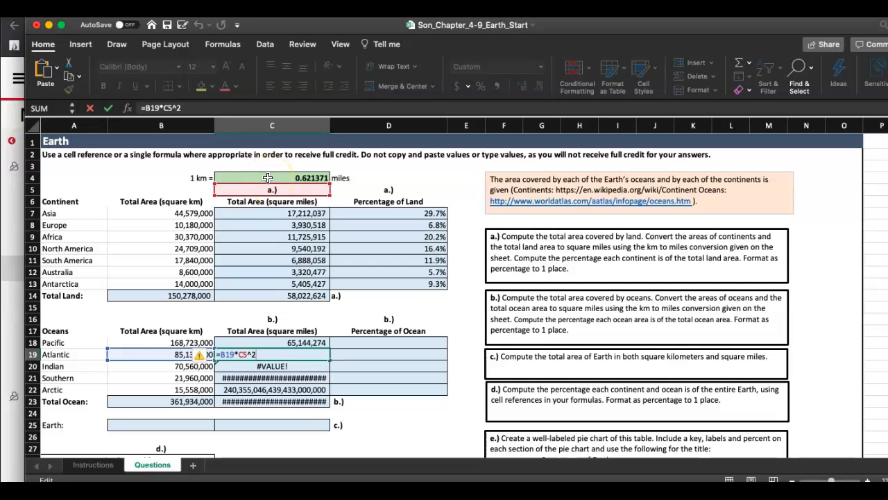
pyautogui.press('Escape')
pyautogui.scroll(5, 288, 353)
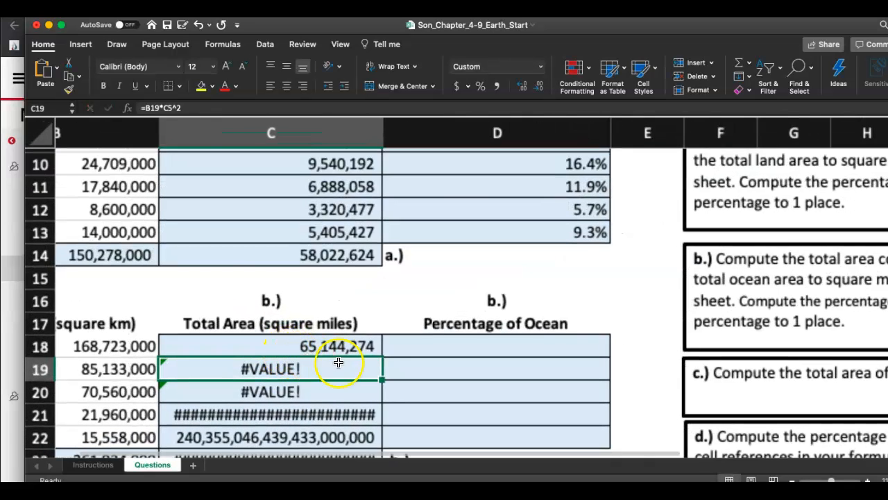
# Undo the fill of the conversion formula in C19:C23.
pyautogui.click(342, 362)
pyautogui.scroll(-4, 343, 363)
pyautogui.scroll(-5, 343, 362)
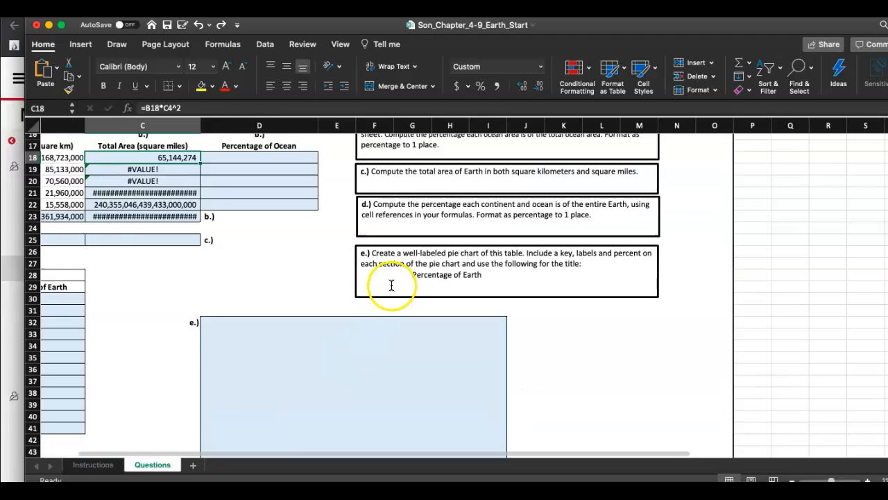
pyautogui.scroll(6, 392, 284)
pyautogui.scroll(5, 391, 284)
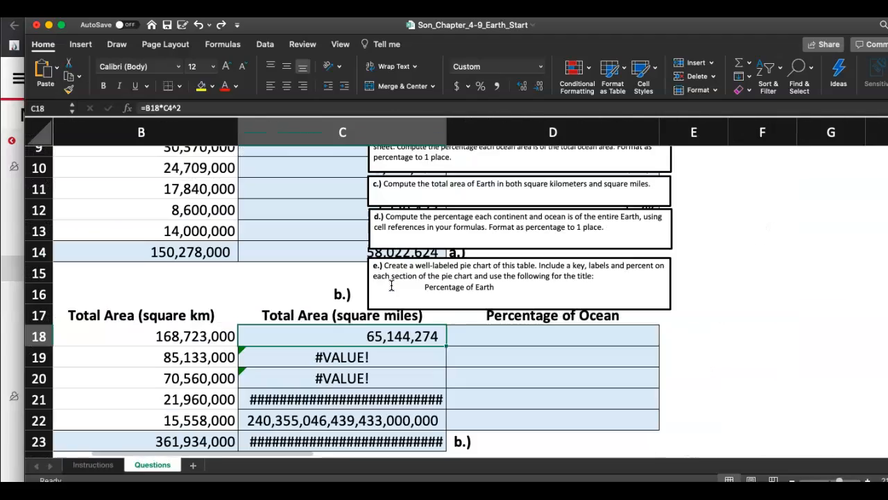
pyautogui.scroll(-5, 365, 308)
pyautogui.press('super+z')
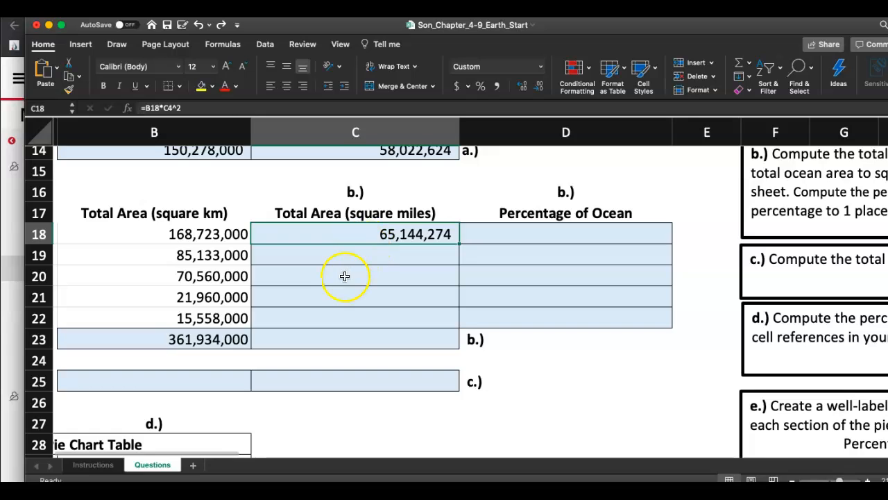
# Make the conversion reference absolute in C18 with =B18*$C$4^2, and fill the formula down through C23.
pyautogui.scroll(4, 345, 276)
pyautogui.hscroll(-5, 343, 275)
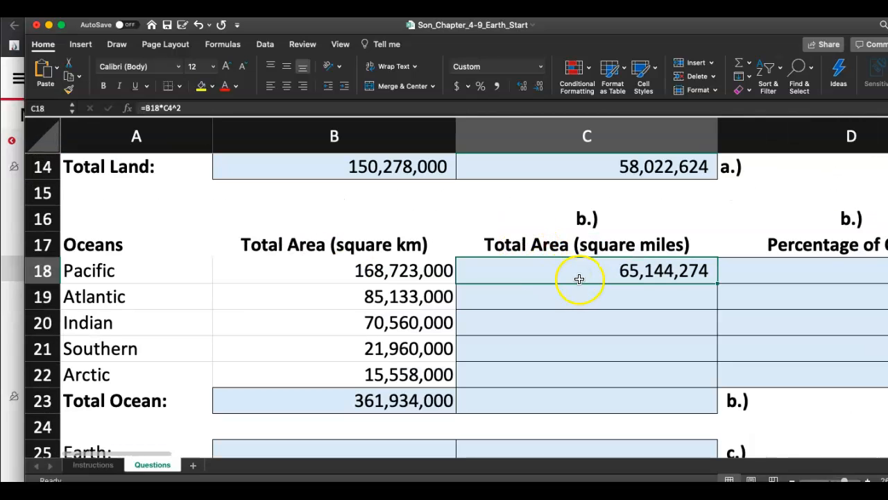
pyautogui.doubleClick(579, 277)
pyautogui.click(513, 273)
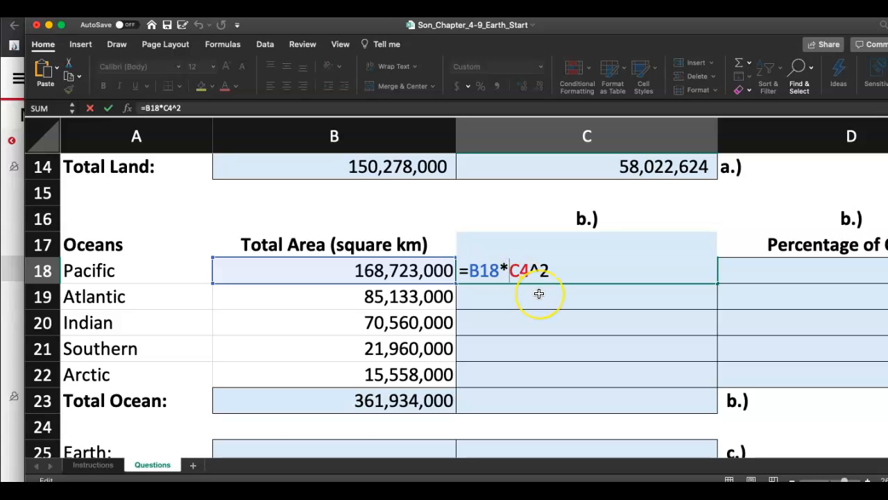
pyautogui.write('$C')
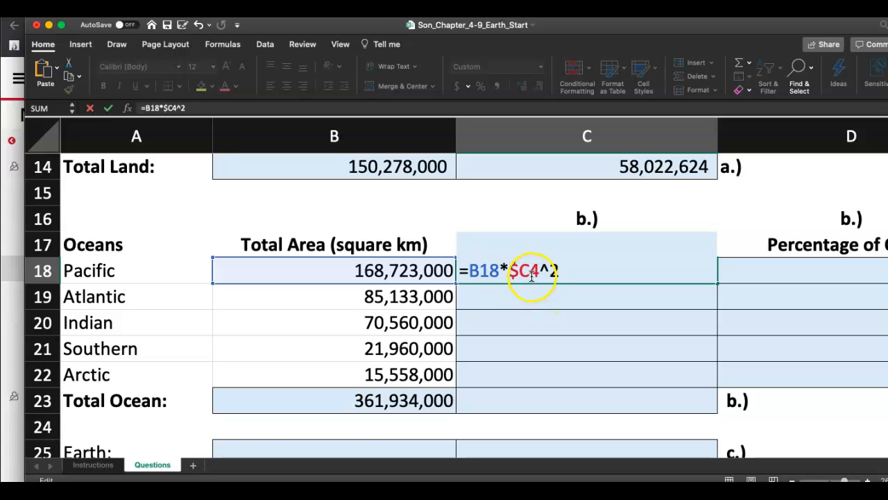
pyautogui.write('$')
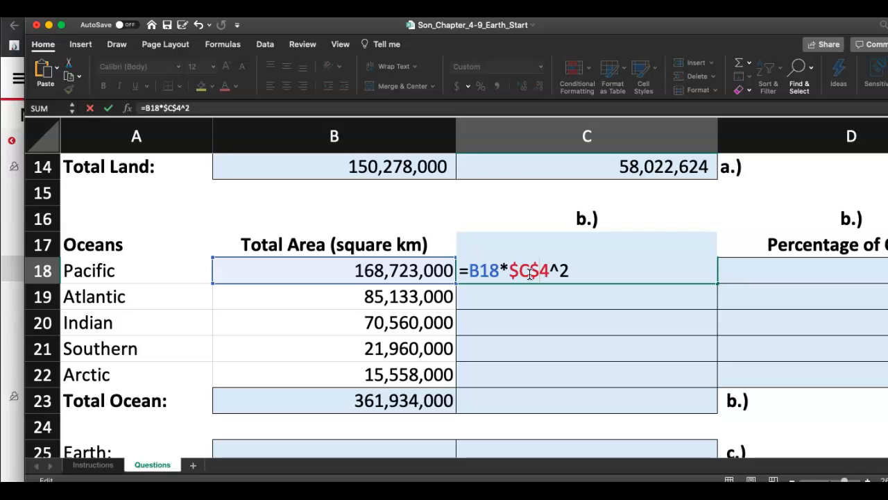
pyautogui.press('Return')
pyautogui.click(655, 270)
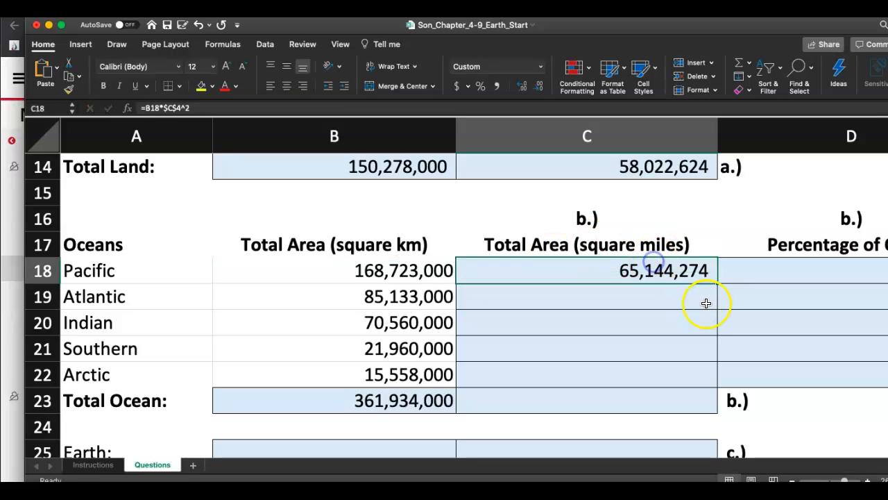
pyautogui.moveTo(716, 286); pyautogui.dragTo(713, 409)
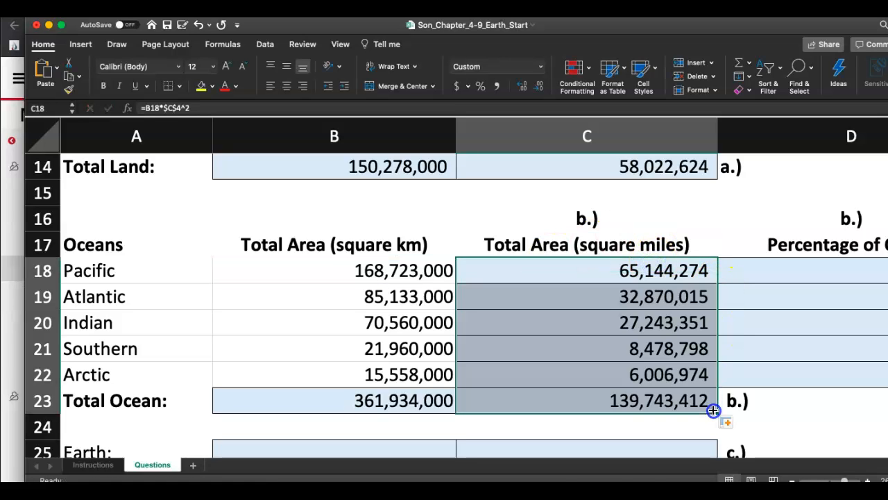
# Enter the Pacific's share of the total ocean area in D18 with the formula =B18/B23.
pyautogui.click(804, 323)
pyautogui.hscroll(2, 803, 323)
pyautogui.scroll(-2, 803, 323)
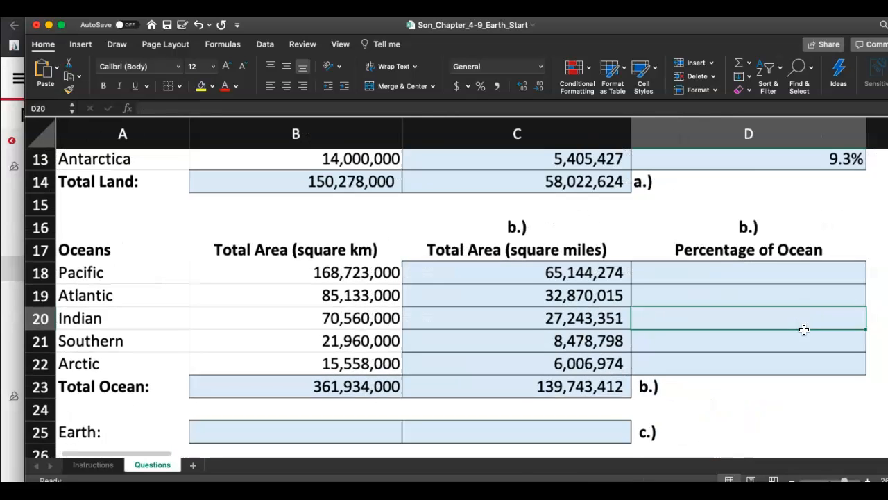
pyautogui.scroll(1, 788, 313)
pyautogui.click(754, 291)
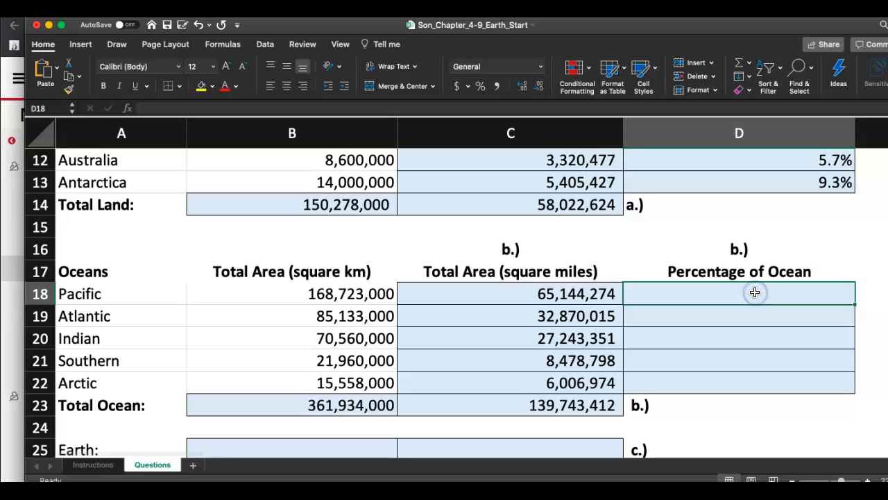
pyautogui.write('=')
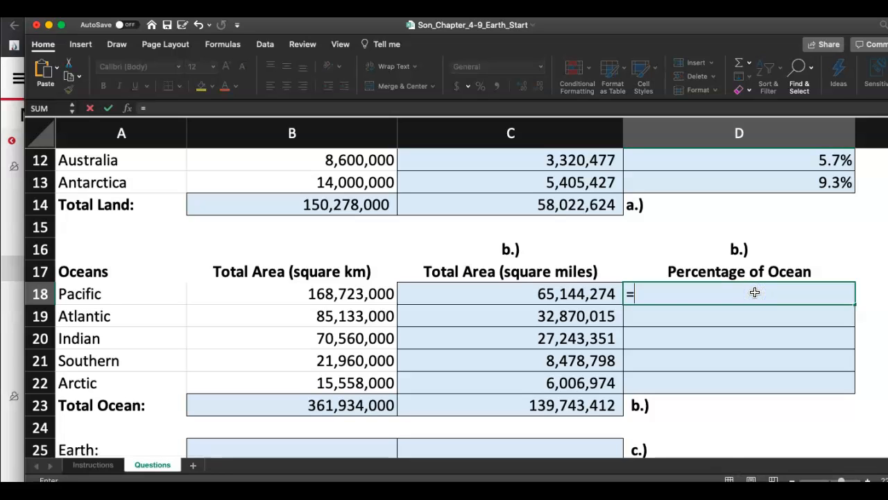
pyautogui.click(354, 293)
pyautogui.write('/')
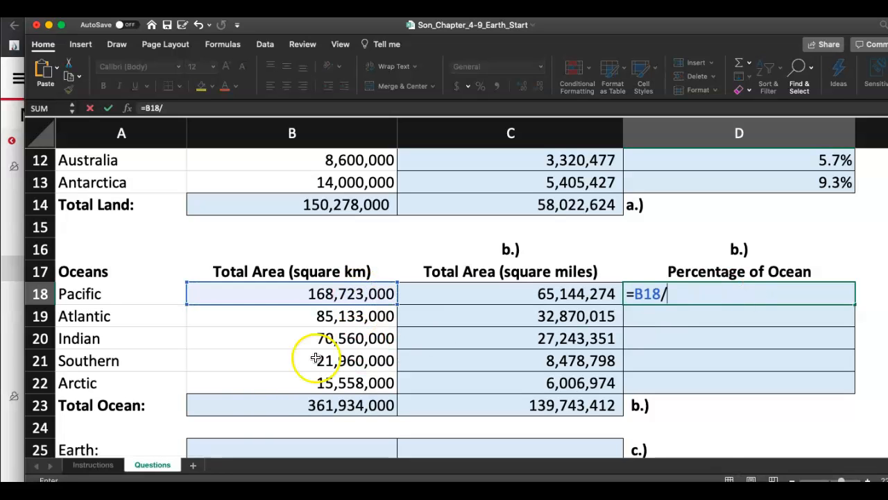
pyautogui.click(279, 405)
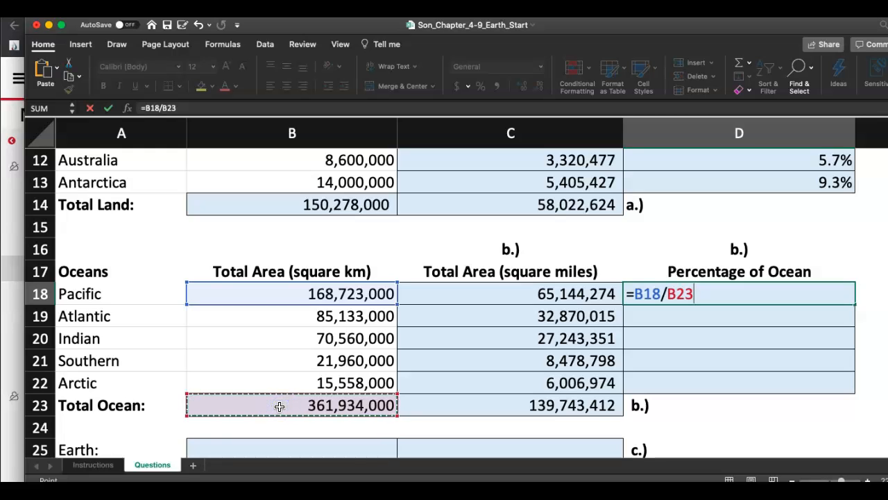
pyautogui.press('Return')
# Format D18 as Percentage with one decimal place.
pyautogui.click(656, 298)
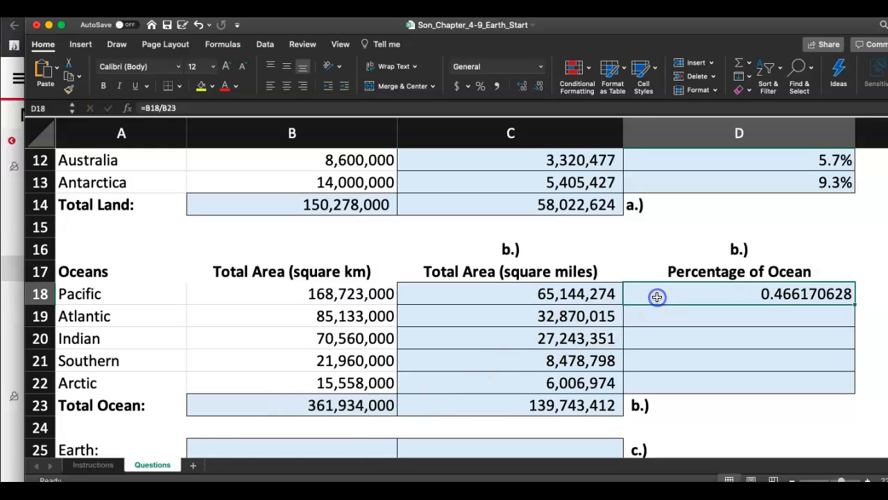
pyautogui.click(540, 66)
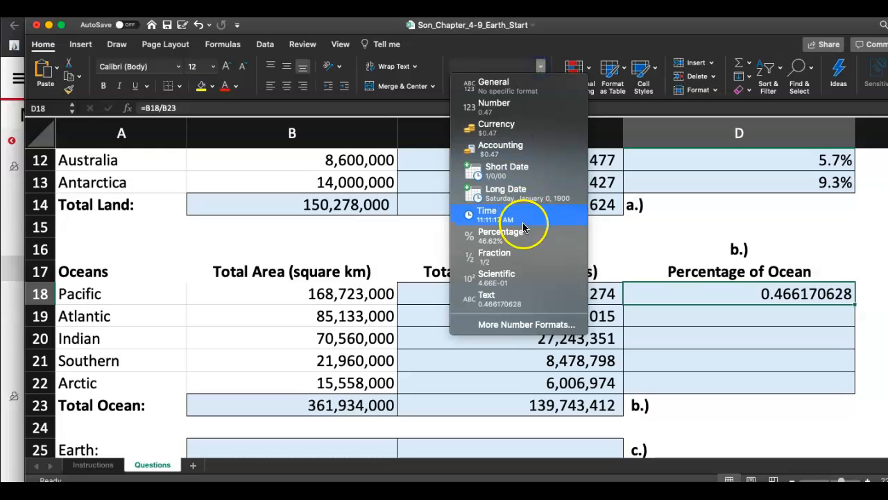
pyautogui.click(501, 236)
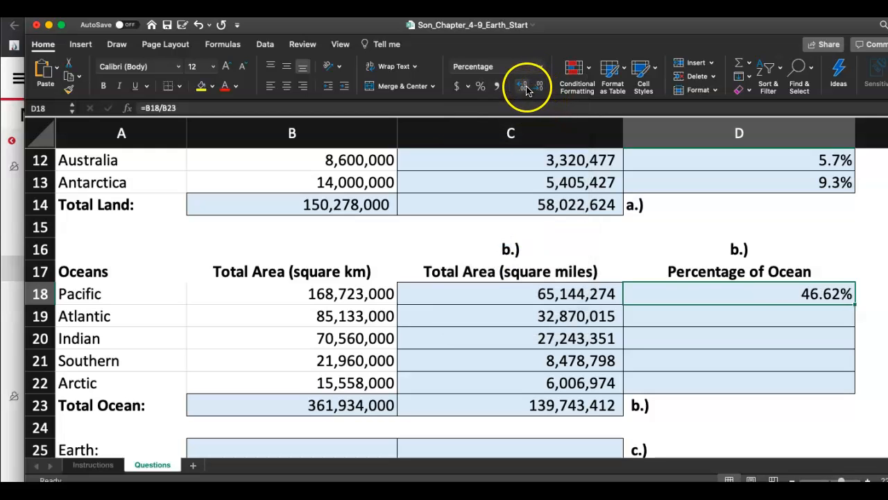
pyautogui.click(542, 89)
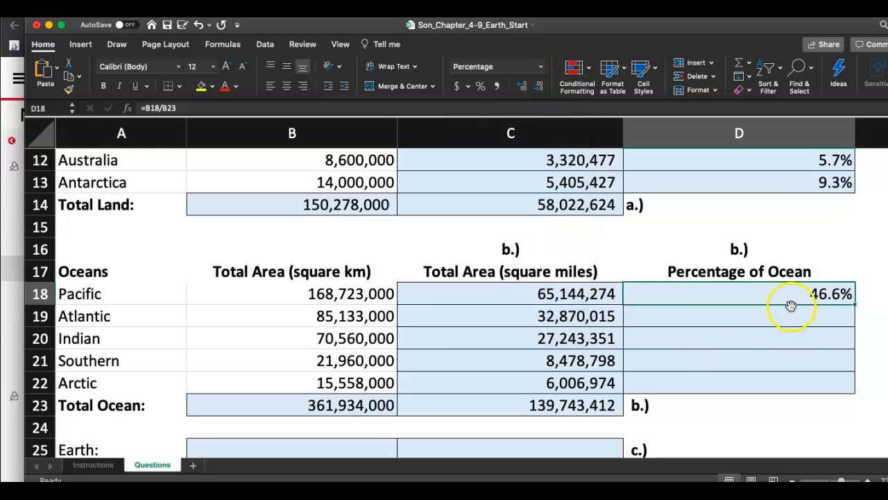
# Try to fill D18, with its relative reference to B23, down through D22, checking which cells D18 and D19 refer to.
pyautogui.moveTo(856, 305); pyautogui.dragTo(854, 393)
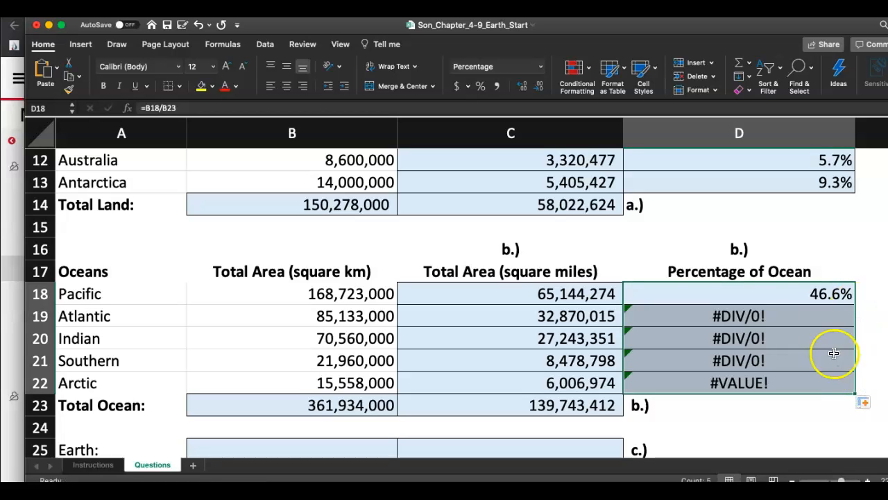
pyautogui.click(809, 274)
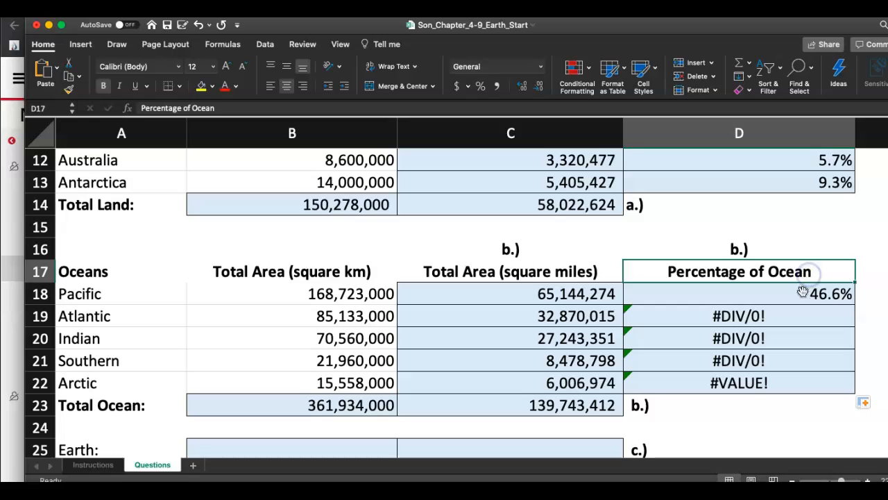
pyautogui.doubleClick(803, 293)
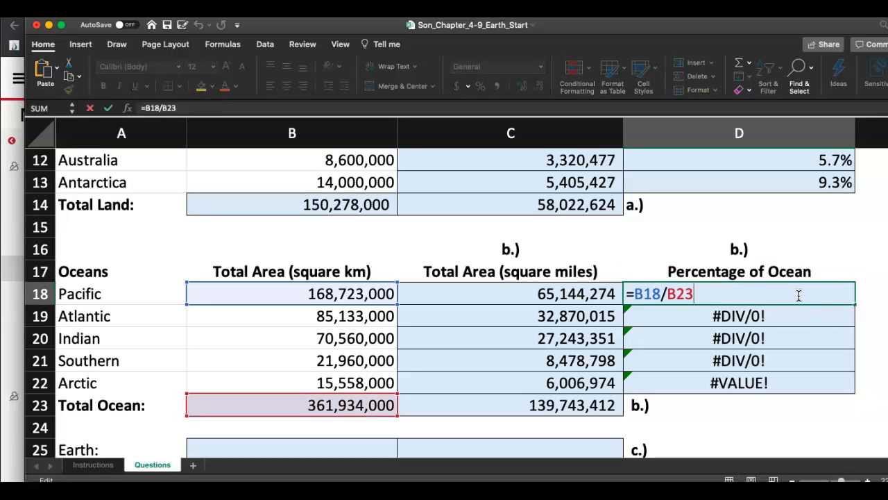
pyautogui.press('Return')
pyautogui.doubleClick(778, 319)
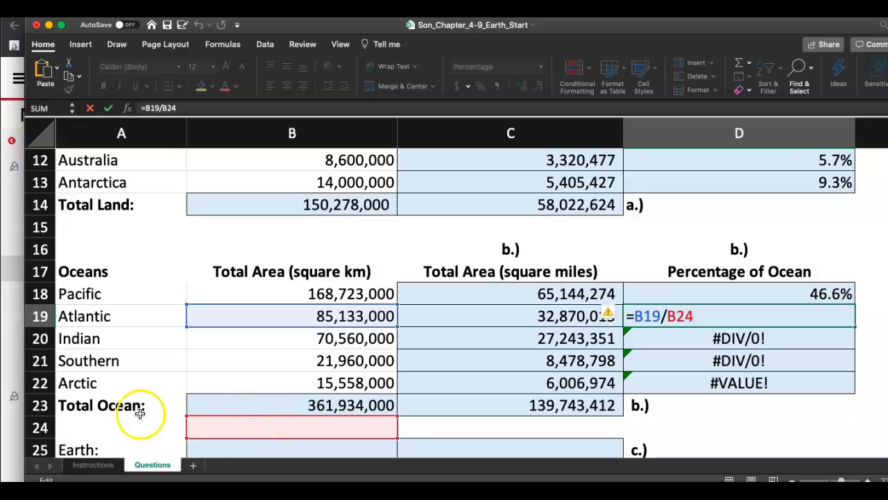
pyautogui.press('Escape')
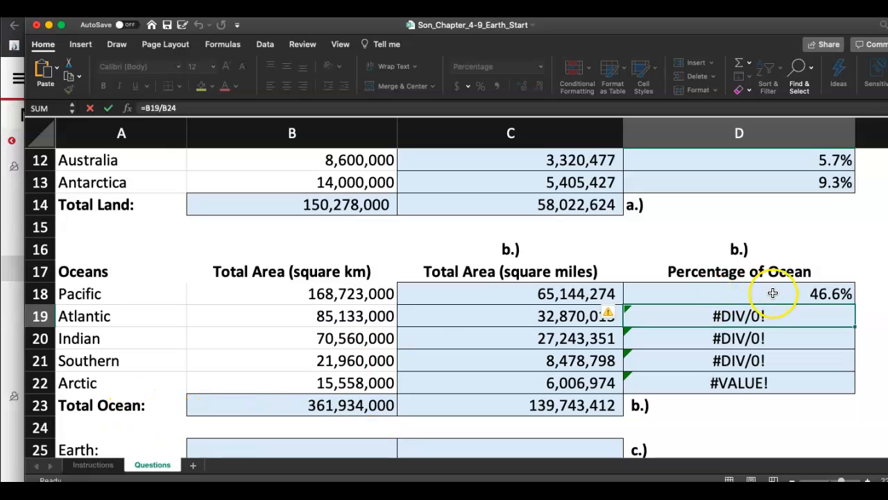
pyautogui.press('super+z')
# Make the ocean total reference absolute in D18 with =B18/$B$23, and fill the formula down through D22.
pyautogui.click(827, 294)
pyautogui.doubleClick(828, 295)
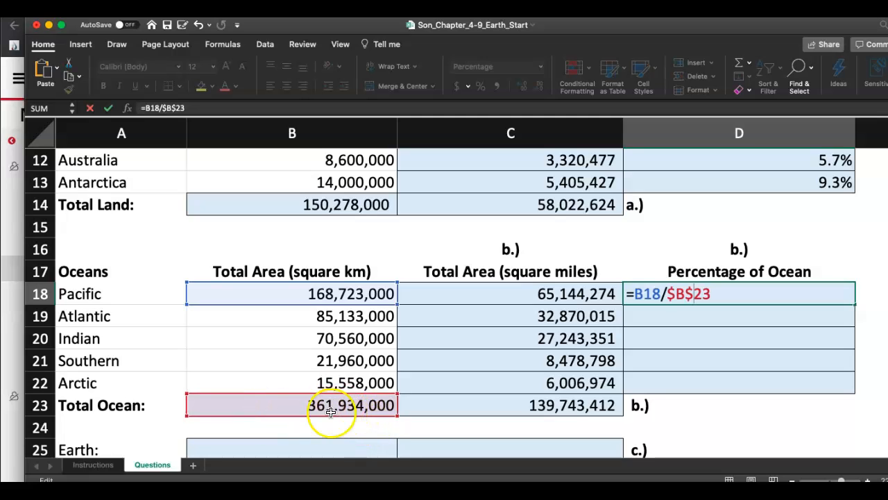
pyautogui.press('Return')
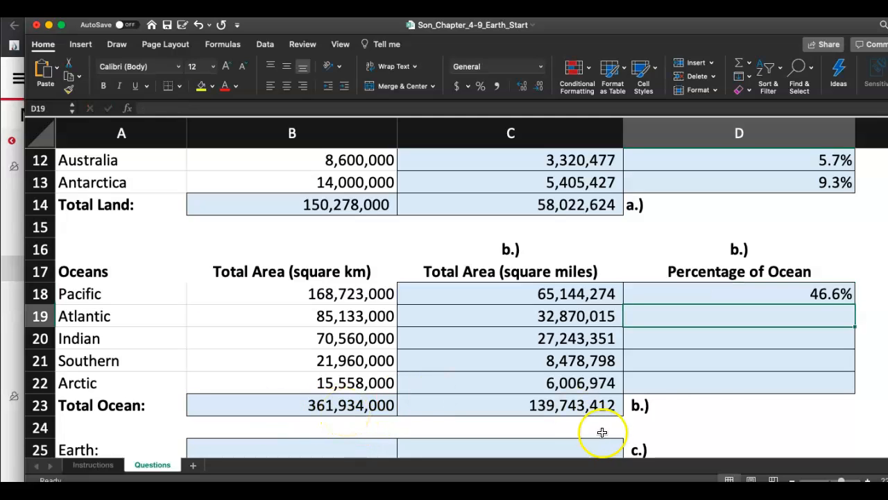
pyautogui.click(844, 297)
pyautogui.moveTo(855, 305); pyautogui.dragTo(851, 392)
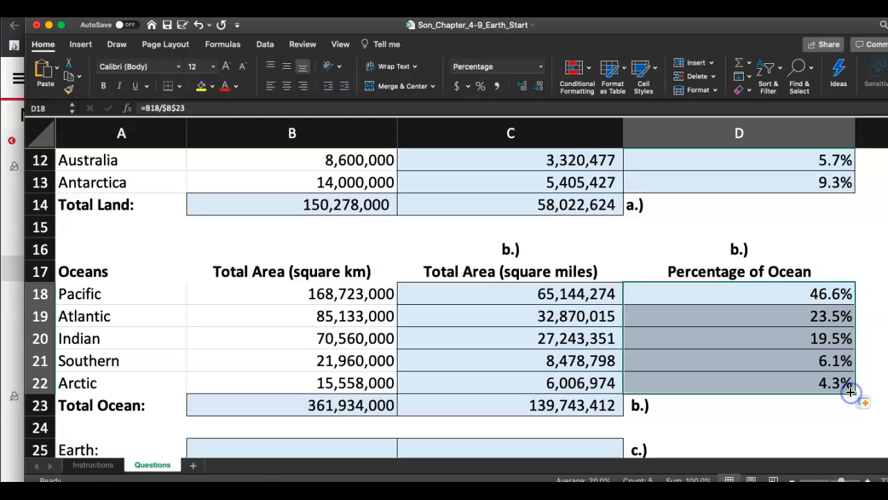
pyautogui.click(789, 426)
# Highlight step numbers 5 to 7 in yellow on the Instructions sheet to mark them as completed.
pyautogui.scroll(-3, 666, 364)
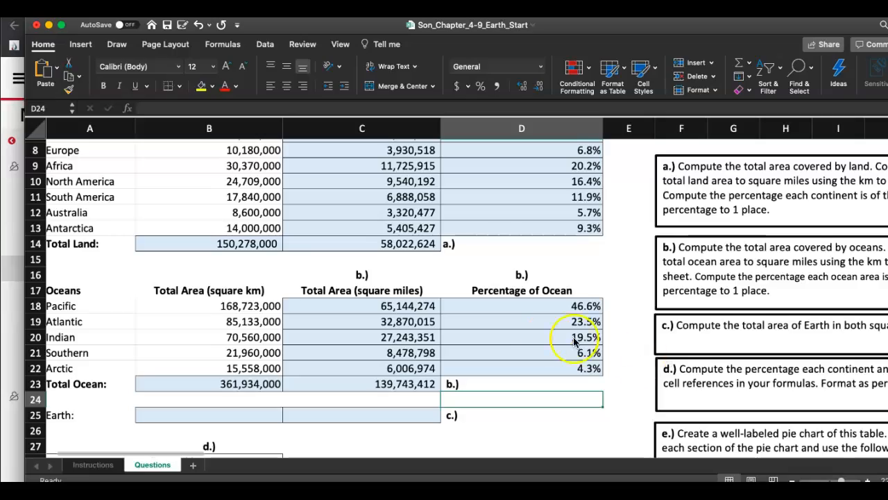
pyautogui.scroll(4, 525, 337)
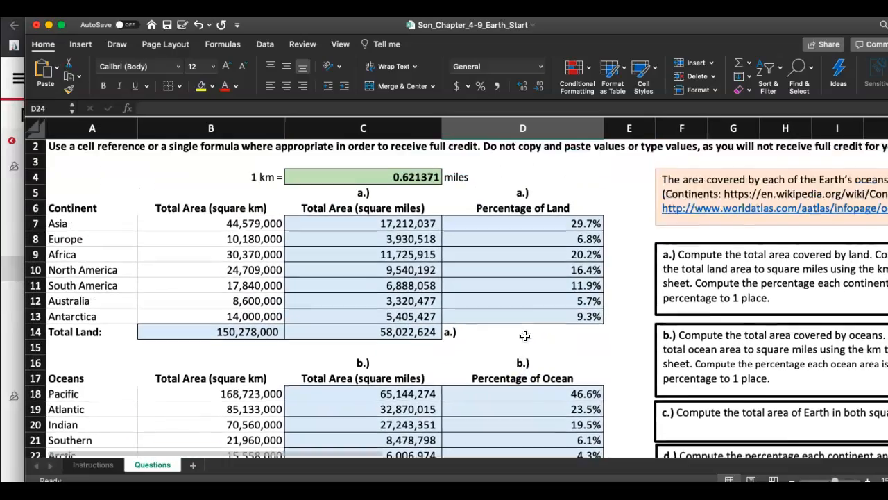
pyautogui.scroll(-5, 524, 334)
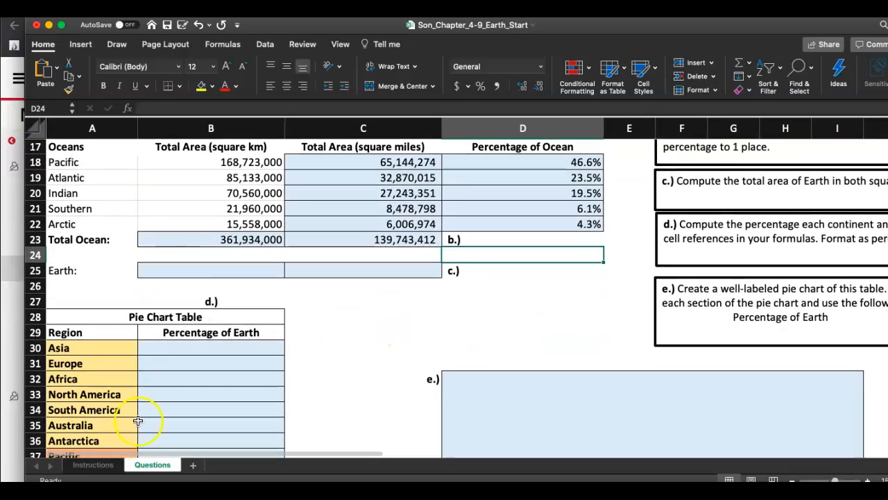
pyautogui.click(93, 466)
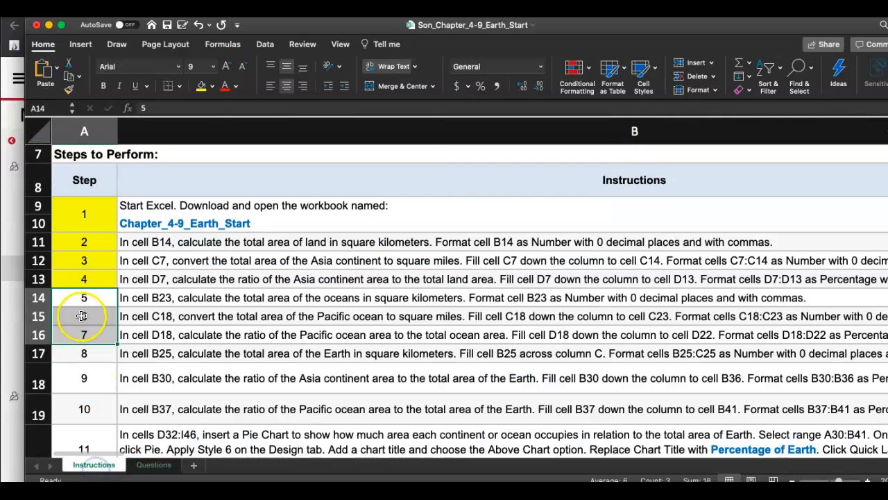
pyautogui.click(201, 87)
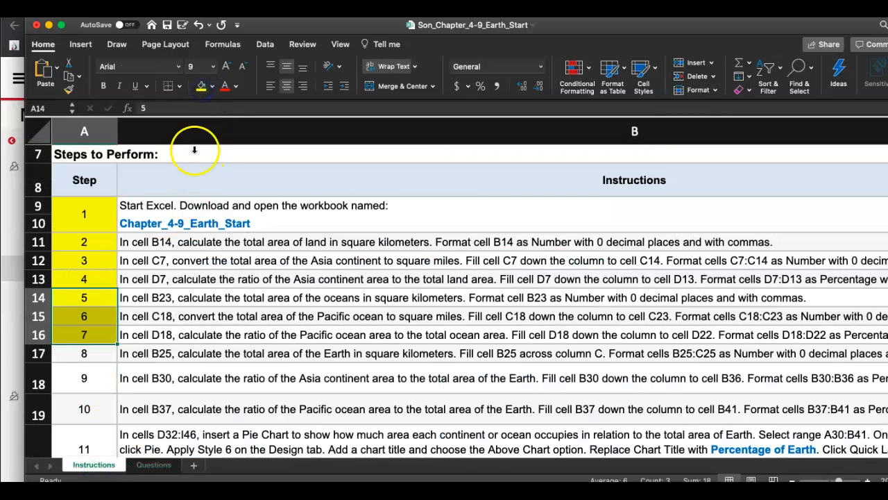
# Read instruction step 8 on calculating, filling and formatting the Earth's total area in B25:C25.
pyautogui.scroll(-3, 210, 320)
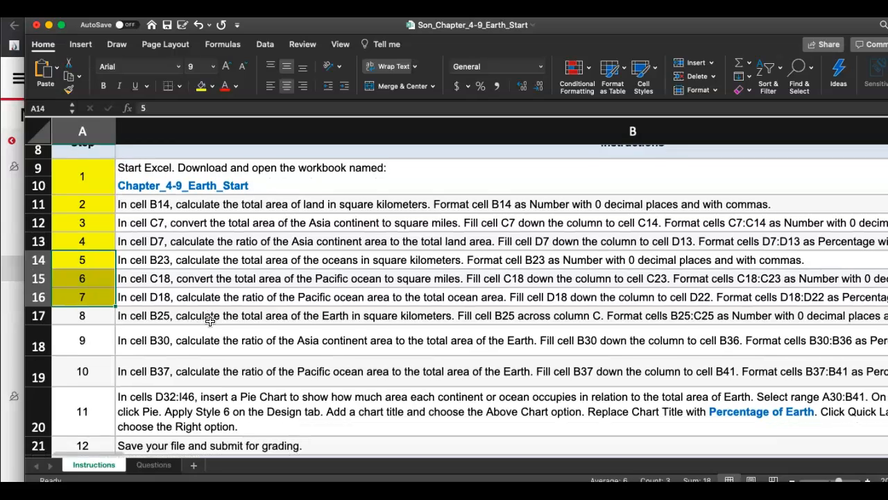
pyautogui.click(104, 308)
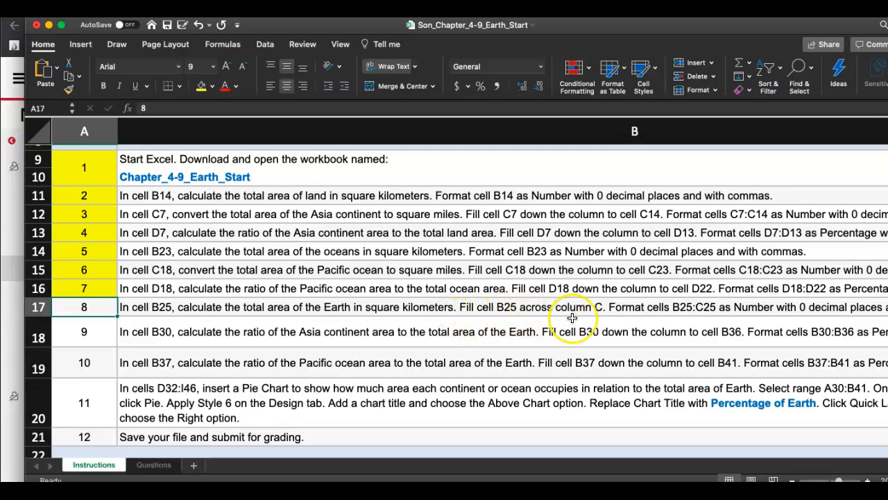
pyautogui.hscroll(3, 571, 314)
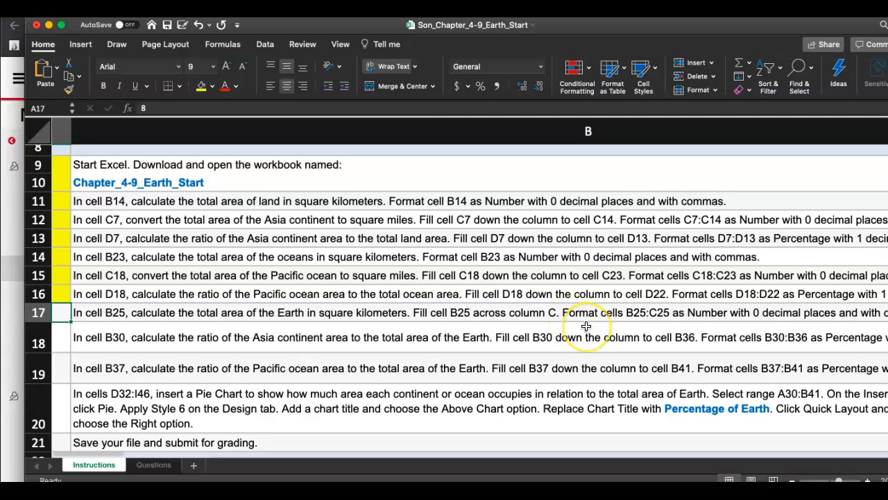
pyautogui.hscroll(3, 586, 326)
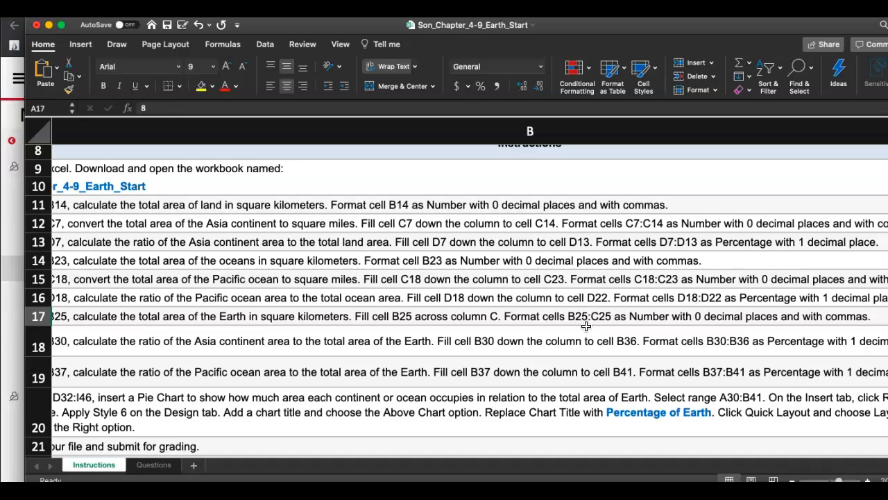
pyautogui.hscroll(-3, 586, 327)
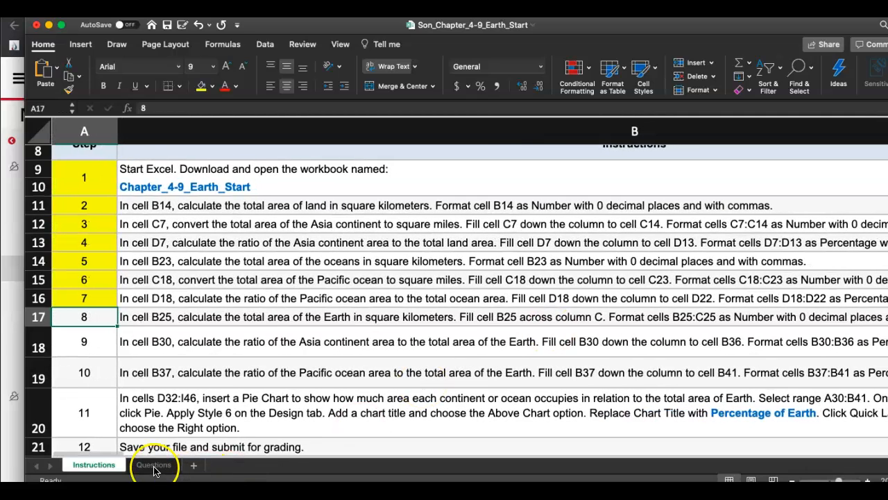
# Calculate the Earth's total area in B25 on the Questions sheet with =SUM(B14,B23).
pyautogui.click(153, 465)
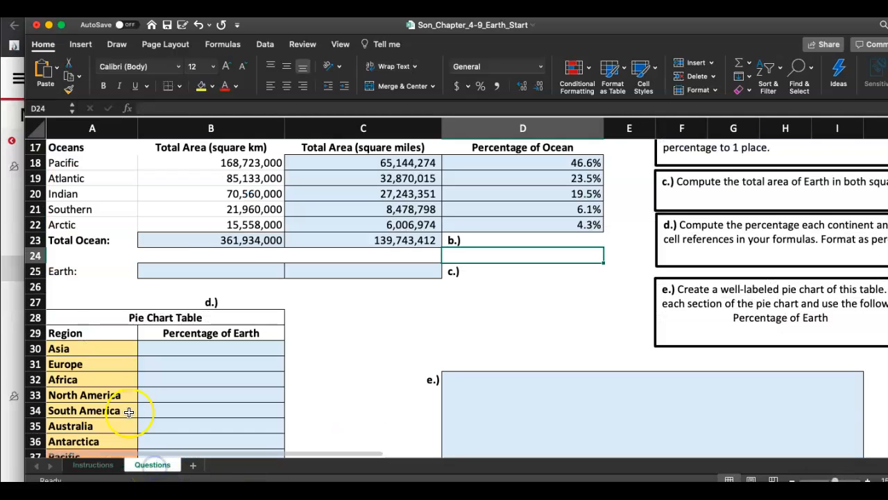
pyautogui.click(207, 271)
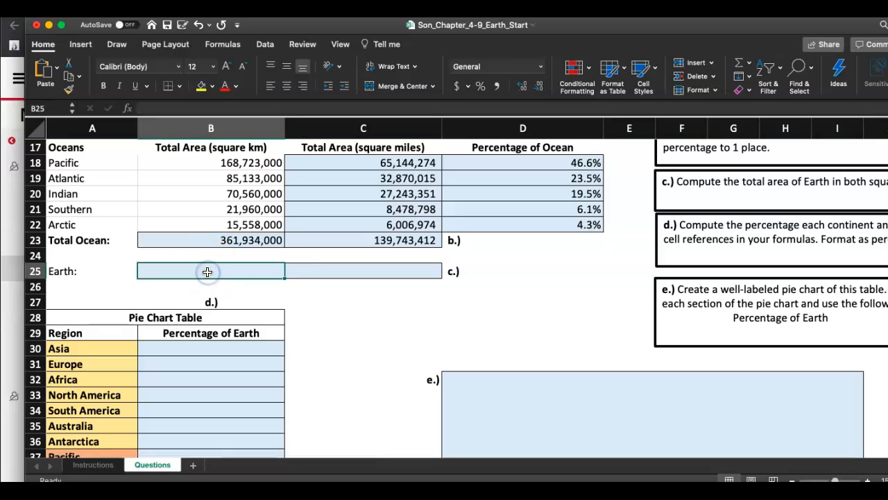
pyautogui.scroll(-3, 208, 272)
pyautogui.scroll(3, 207, 272)
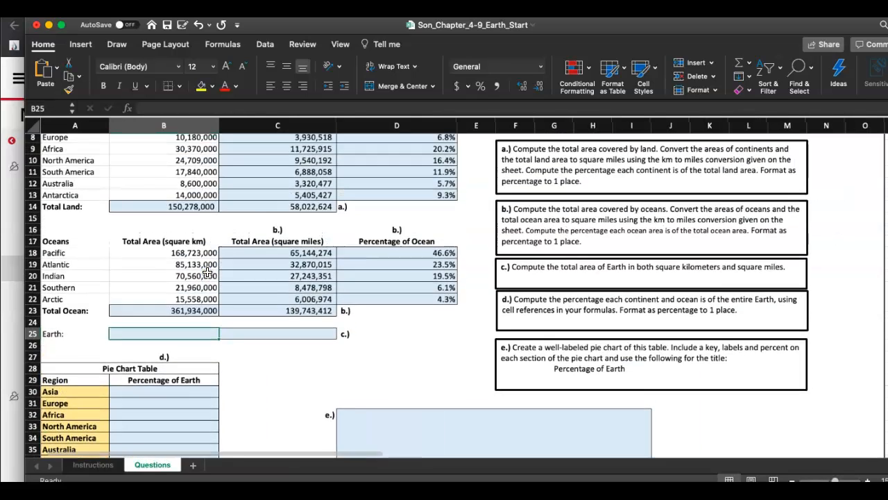
pyautogui.scroll(5, 207, 272)
pyautogui.scroll(-3, 208, 272)
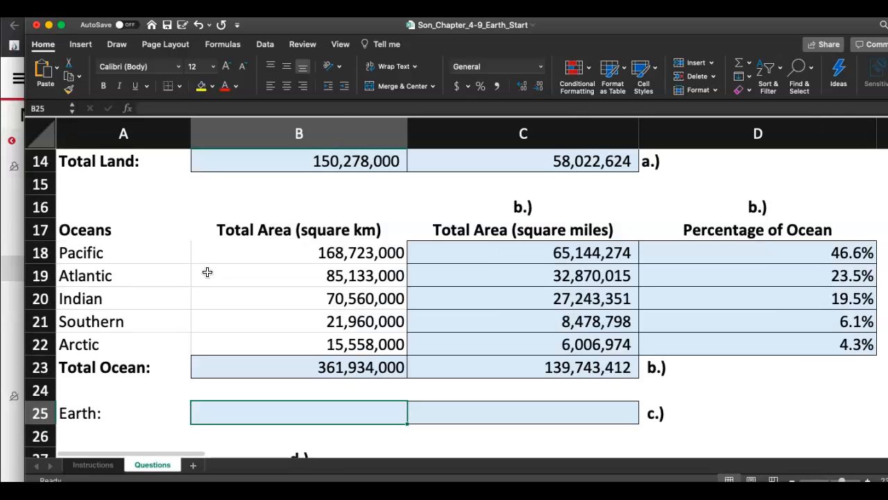
pyautogui.write('=SUM')
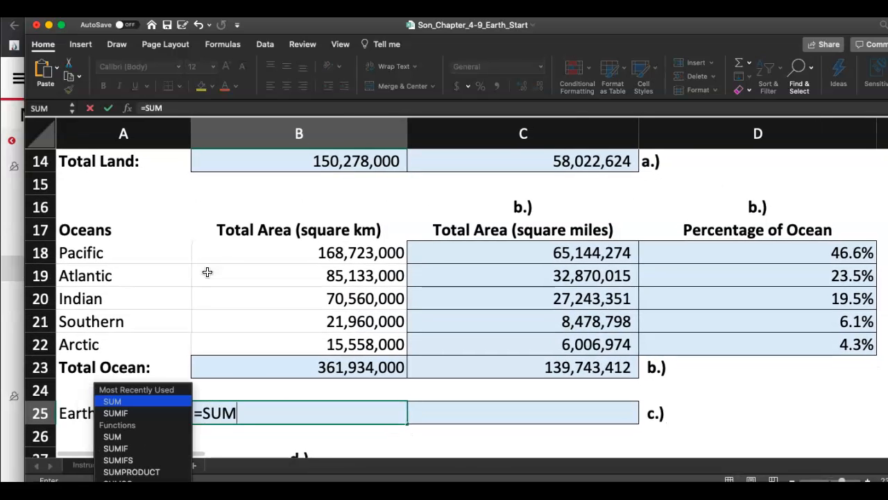
pyautogui.write('(')
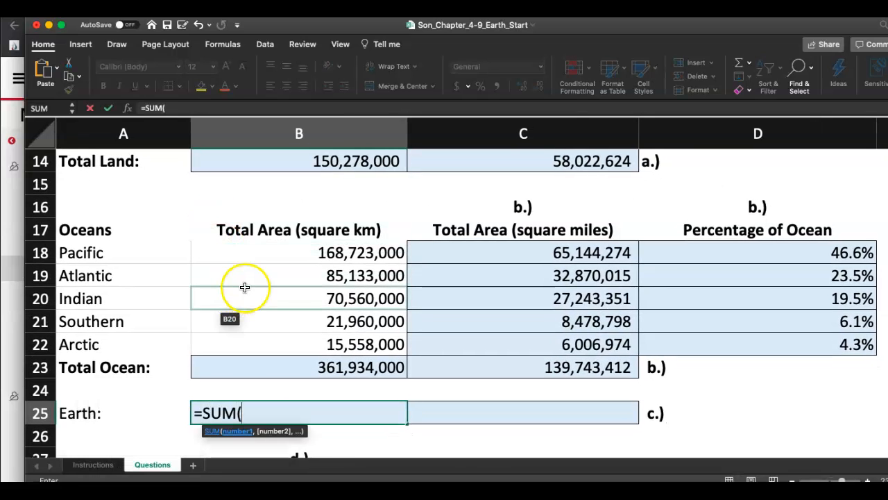
pyautogui.scroll(-3, 238, 284)
pyautogui.scroll(2, 246, 249)
pyautogui.click(245, 190)
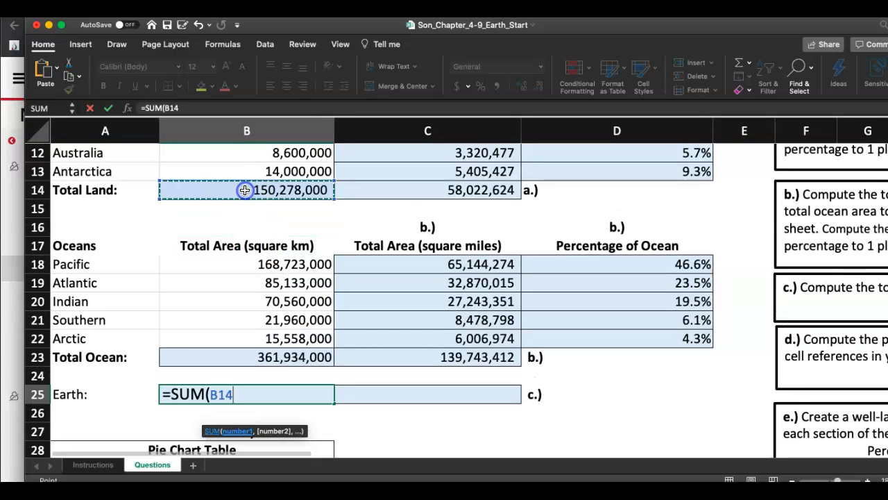
pyautogui.keyDown('super'); pyautogui.click(289, 364); pyautogui.keyUp('super')
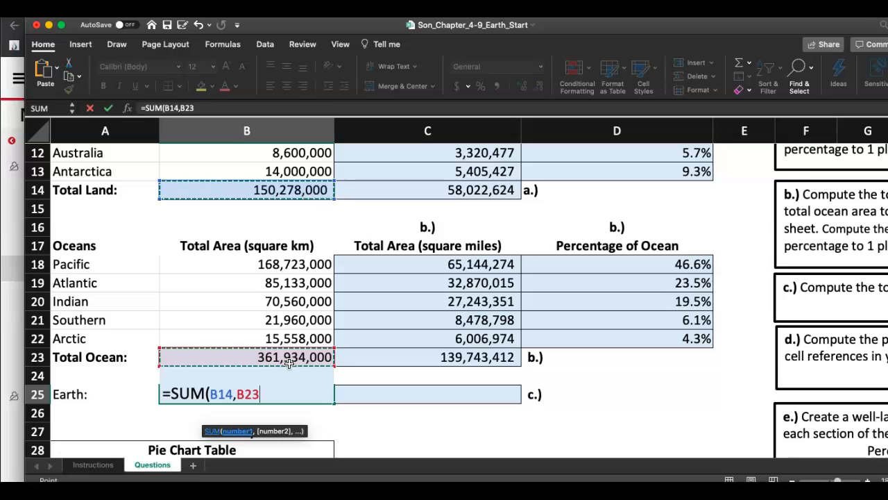
pyautogui.write(')')
pyautogui.click(211, 394)
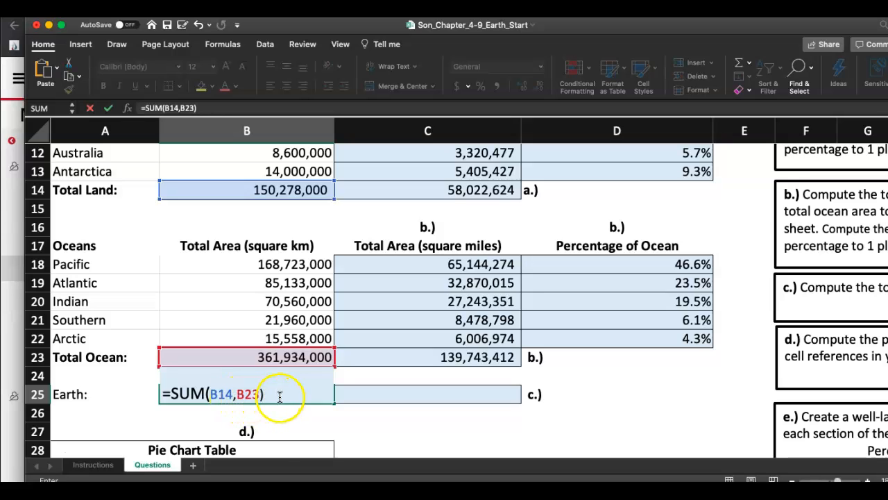
pyautogui.press('Return')
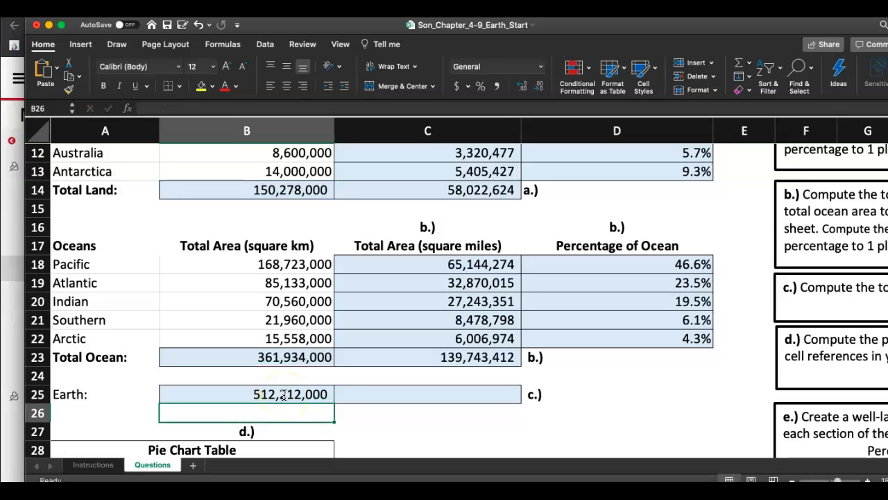
# Replace the formula in B25 with =B14+B23, adding the total land and total ocean areas, and check its references.
pyautogui.click(329, 399)
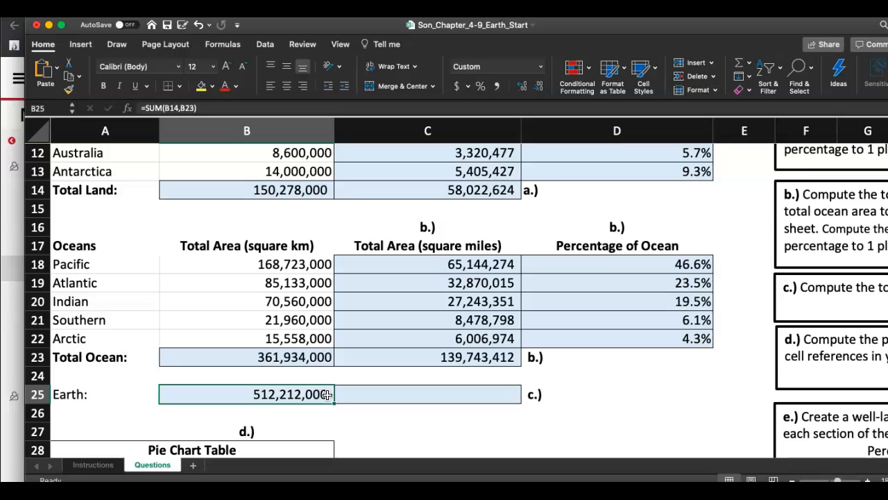
pyautogui.press('Delete')
pyautogui.write('=')
pyautogui.click(280, 190)
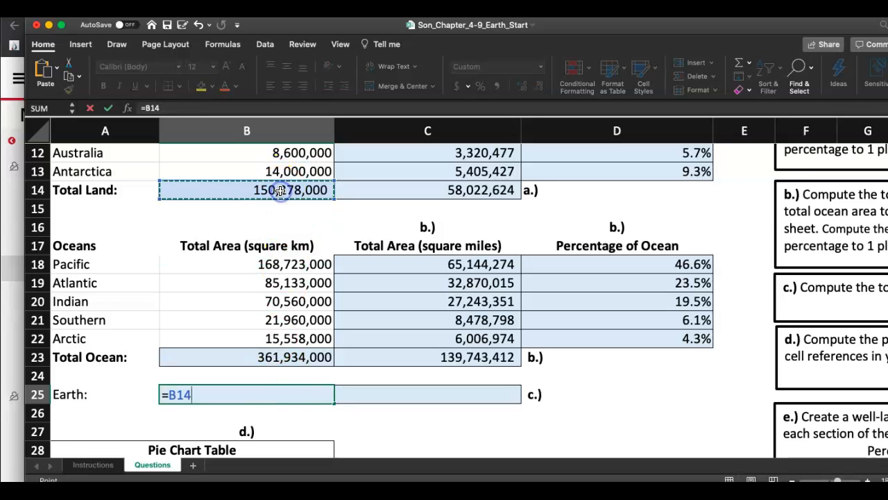
pyautogui.write('+')
pyautogui.click(304, 356)
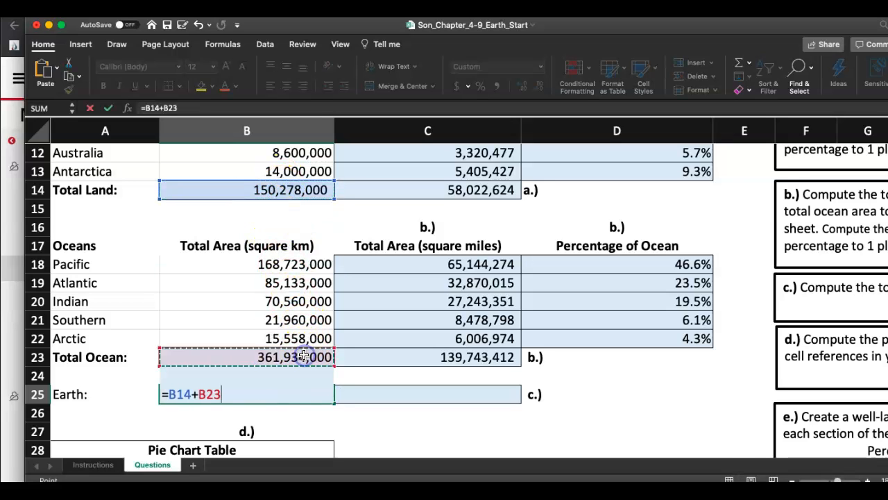
pyautogui.press('Return')
pyautogui.click(305, 396)
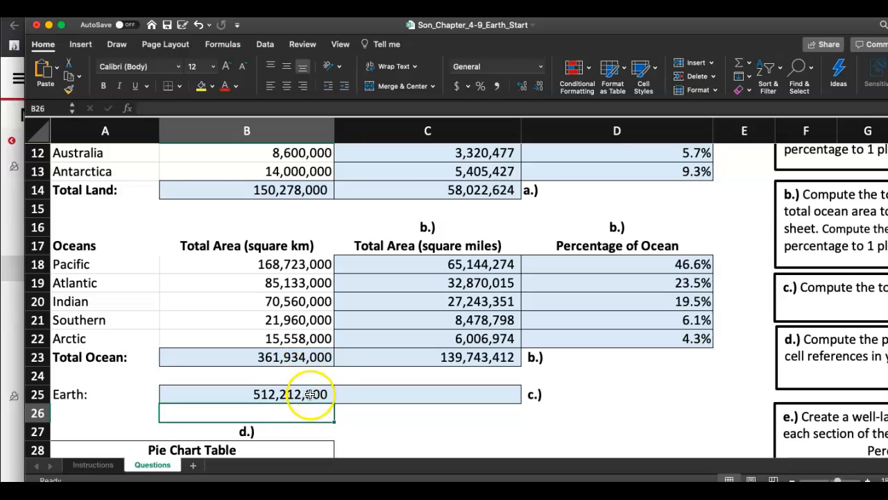
pyautogui.doubleClick(315, 399)
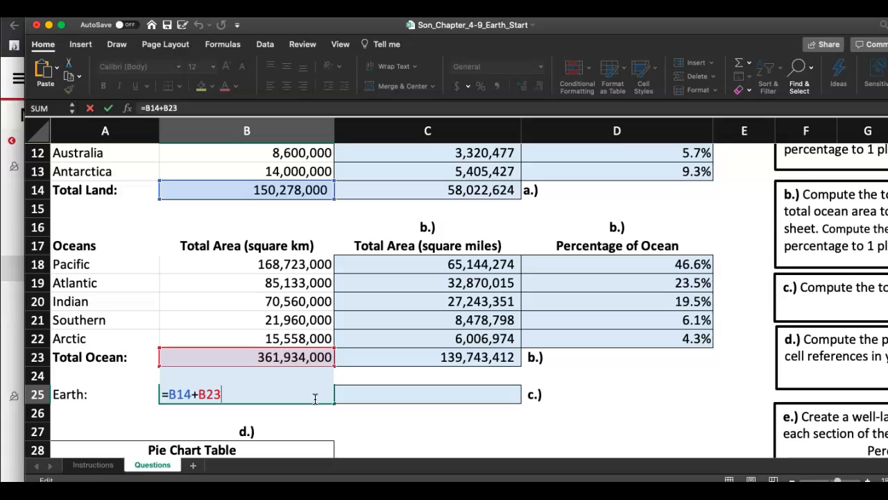
pyautogui.press('Escape')
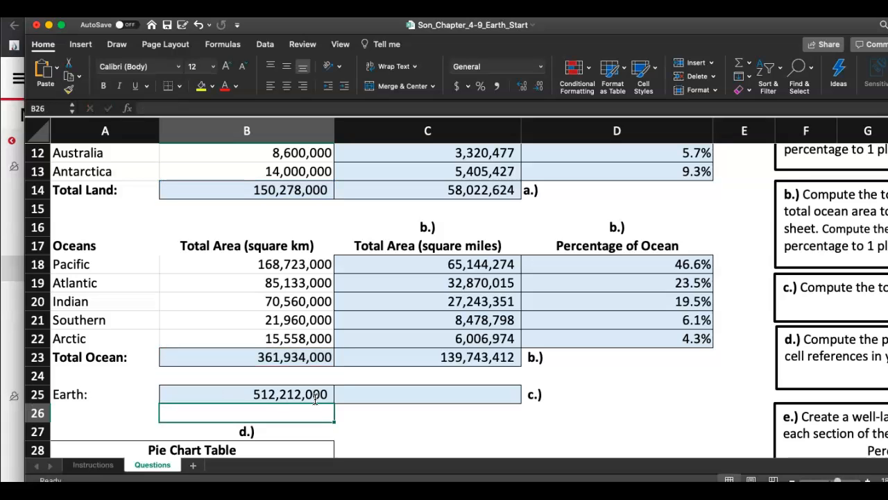
pyautogui.moveTo(331, 403); pyautogui.dragTo(420, 406)
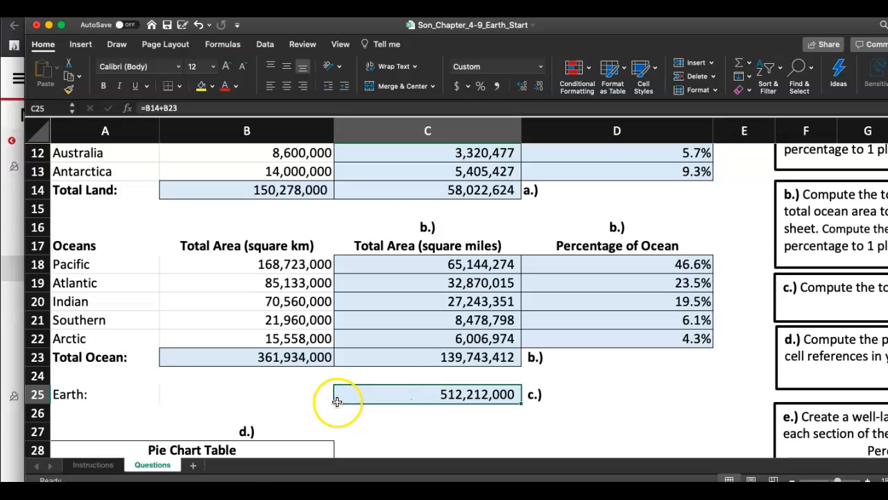
pyautogui.press('super+z')
pyautogui.click(336, 411)
# Fill the Earth total formula from B25 across to C25 and check which cells C25 refers to.
pyautogui.click(325, 400)
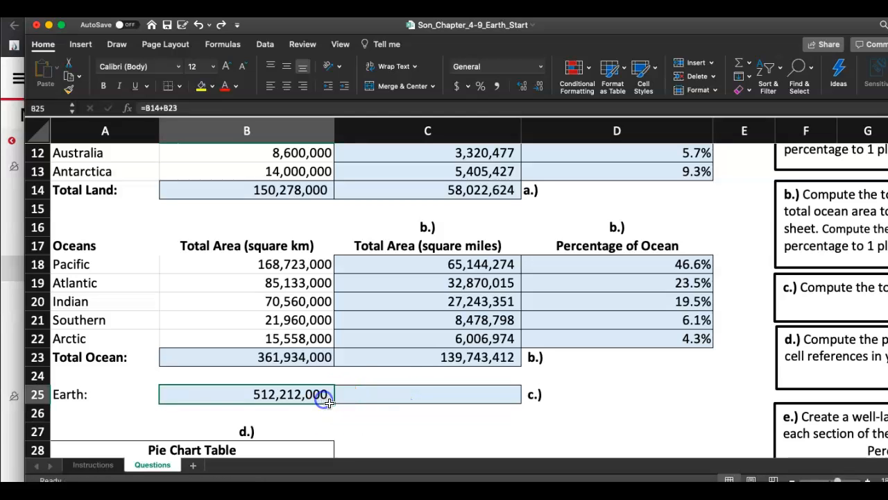
pyautogui.moveTo(333, 404); pyautogui.dragTo(481, 402)
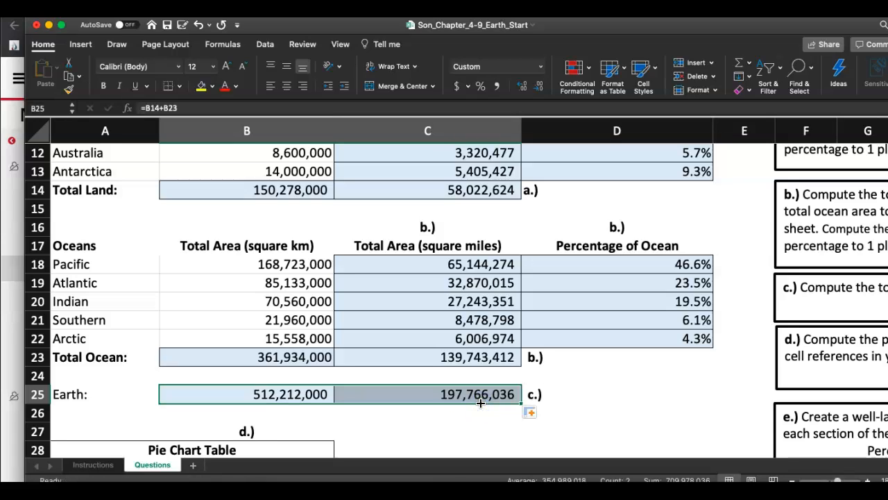
pyautogui.click(460, 428)
pyautogui.click(447, 394)
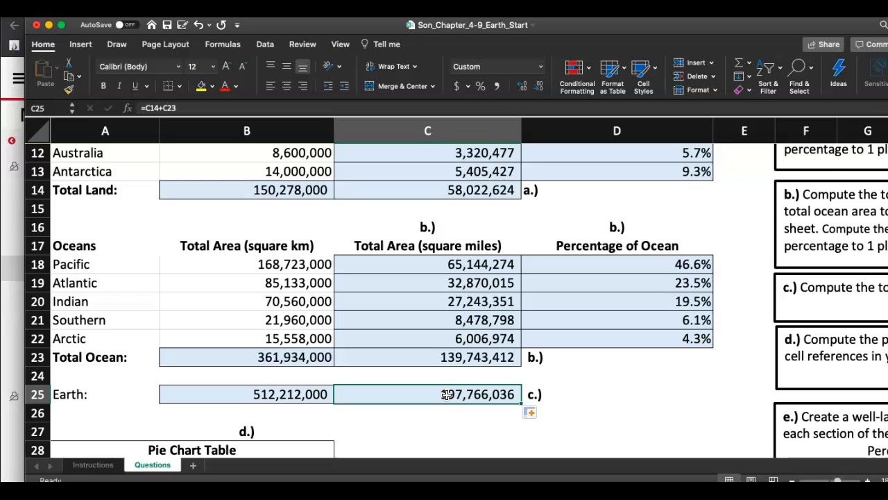
pyautogui.doubleClick(447, 395)
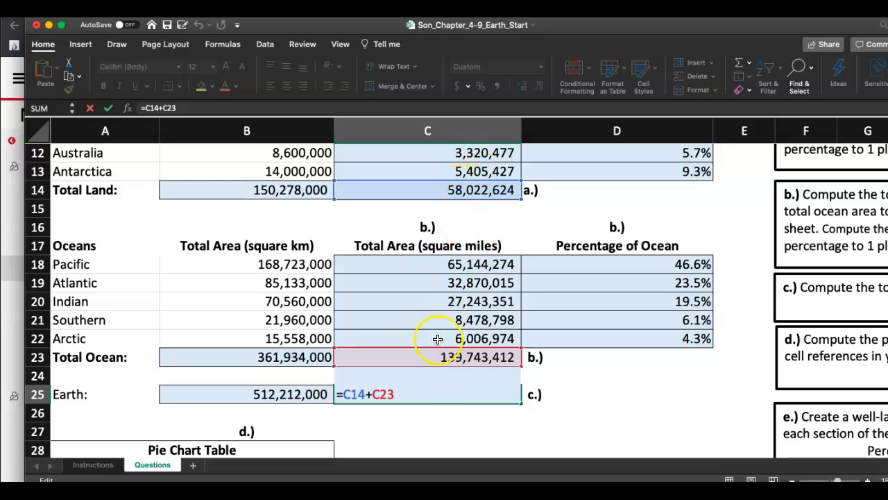
pyautogui.press('Return')
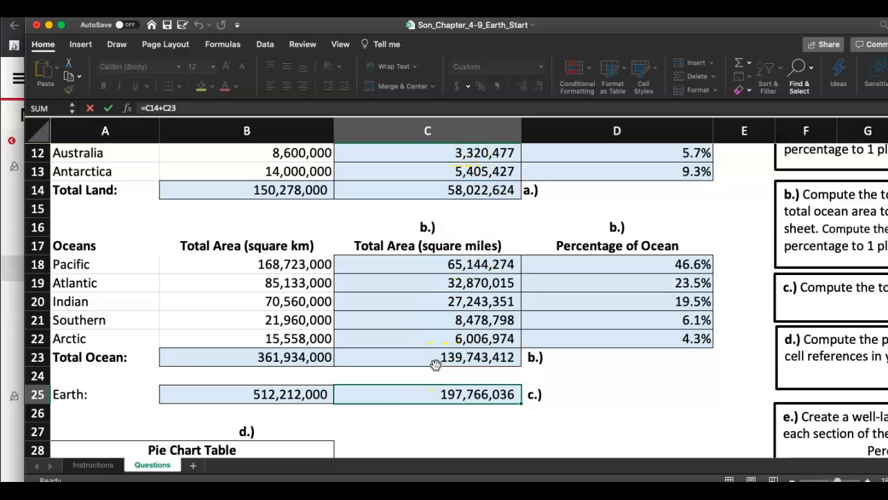
pyautogui.click(610, 393)
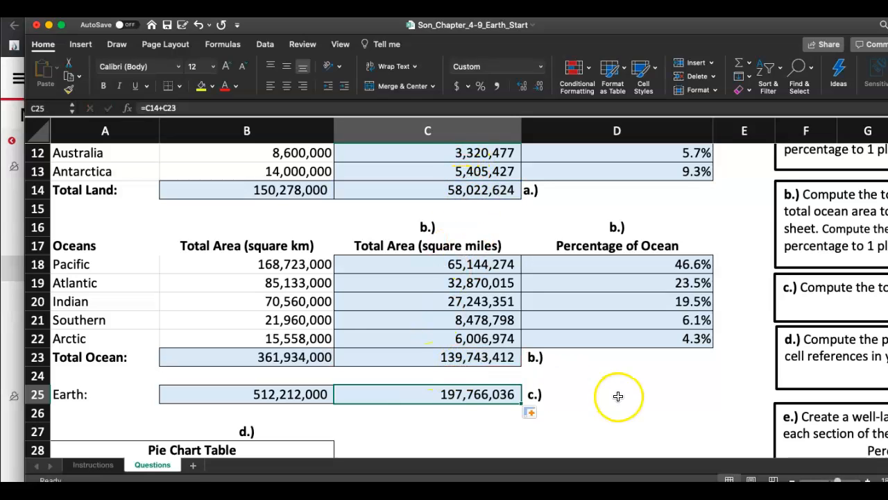
# Highlight step number 8 in yellow on the Instructions sheet to mark it as completed.
pyautogui.click(114, 470)
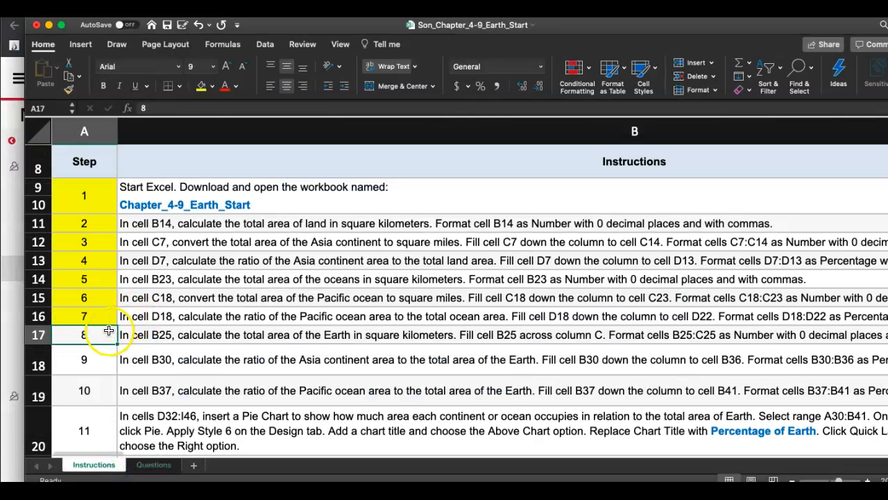
pyautogui.click(201, 85)
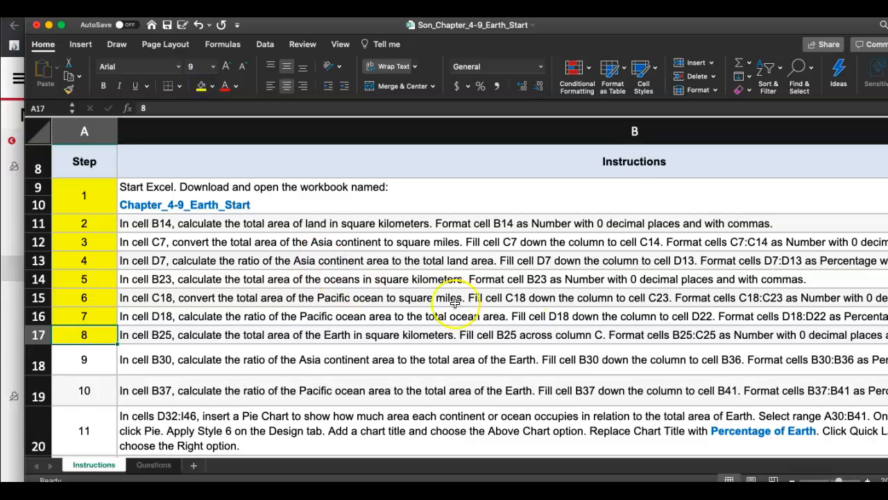
# Read instruction steps 9 and 10 on calculating, filling and formatting each continent's and ocean's share of the Earth in B30:B41.
pyautogui.scroll(-2, 486, 298)
pyautogui.hscroll(4, 514, 312)
pyautogui.hscroll(-1, 530, 328)
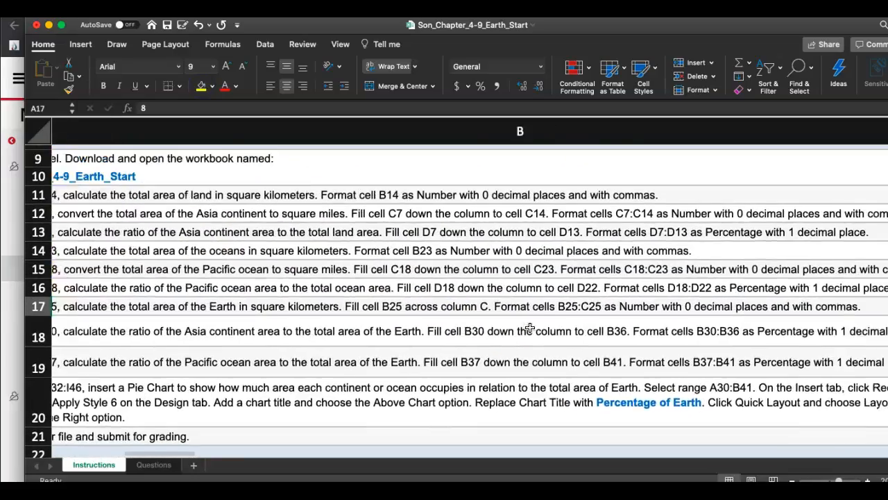
pyautogui.scroll(-1, 529, 328)
pyautogui.hscroll(3, 530, 328)
pyautogui.hscroll(-4, 530, 328)
pyautogui.scroll(-1, 529, 327)
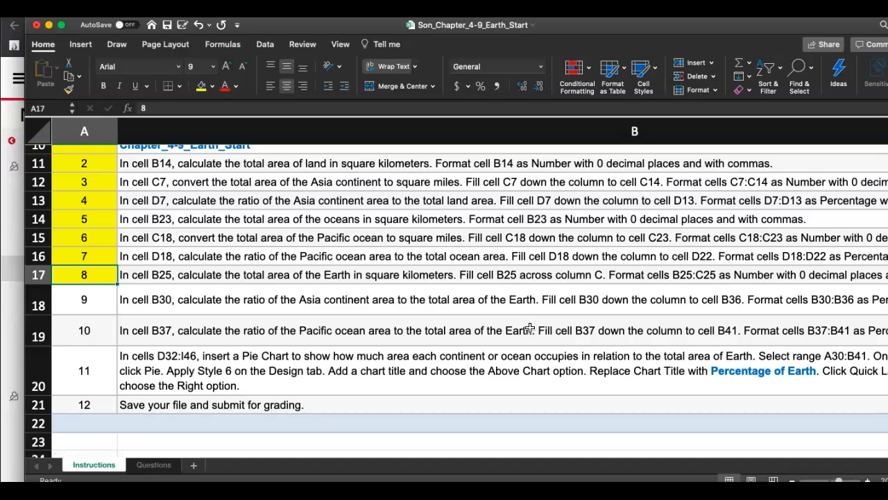
pyautogui.scroll(2, 529, 327)
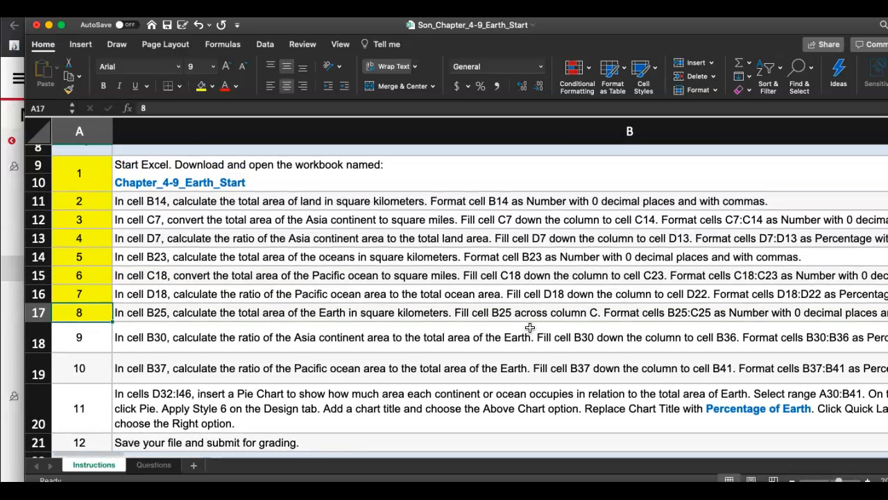
pyautogui.hscroll(2, 530, 327)
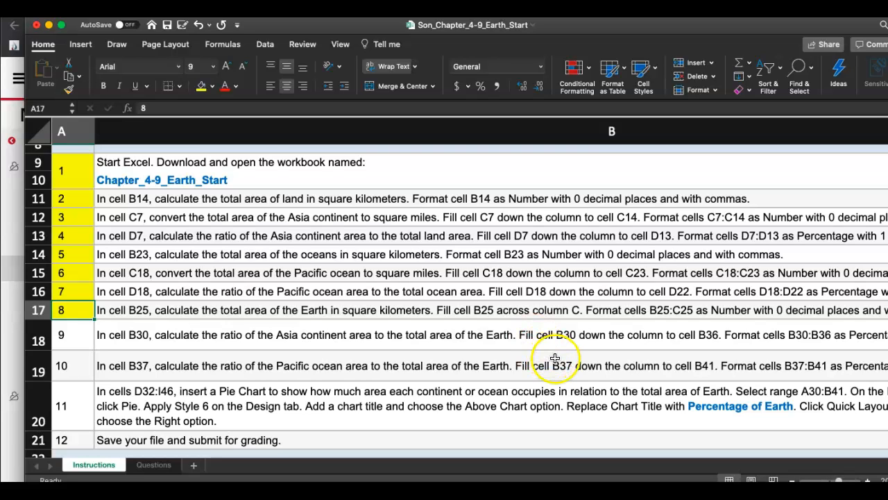
pyautogui.hscroll(5, 527, 356)
pyautogui.scroll(-1, 532, 351)
pyautogui.hscroll(2, 532, 351)
pyautogui.scroll(1, 532, 351)
pyautogui.hscroll(-7, 532, 351)
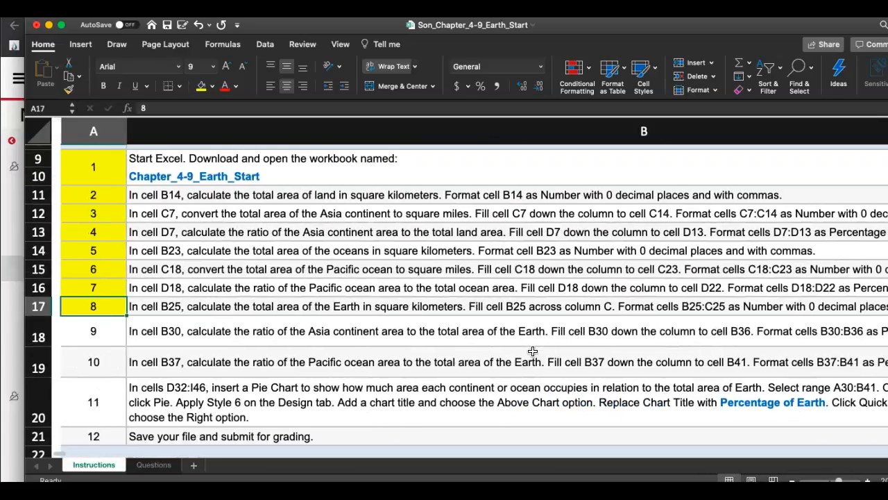
# Return to the Questions sheet and bring up the Percentage of Earth table.
pyautogui.click(149, 464)
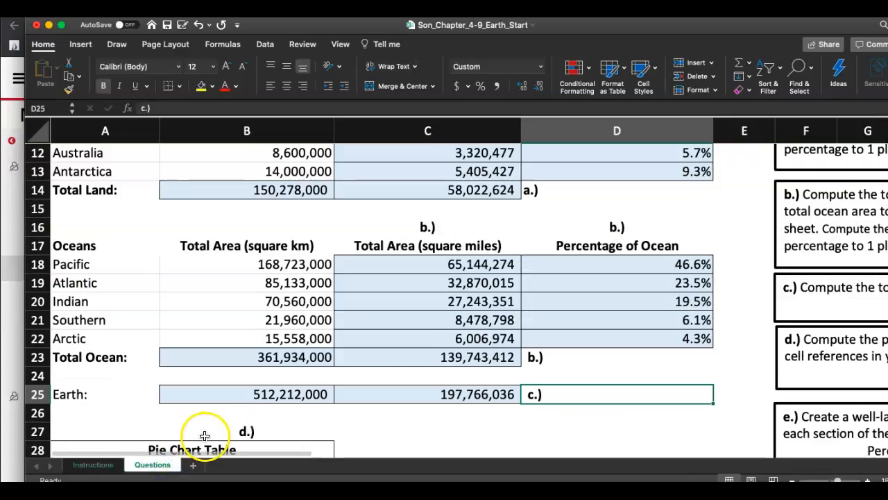
pyautogui.scroll(-5, 236, 421)
pyautogui.scroll(-4, 236, 420)
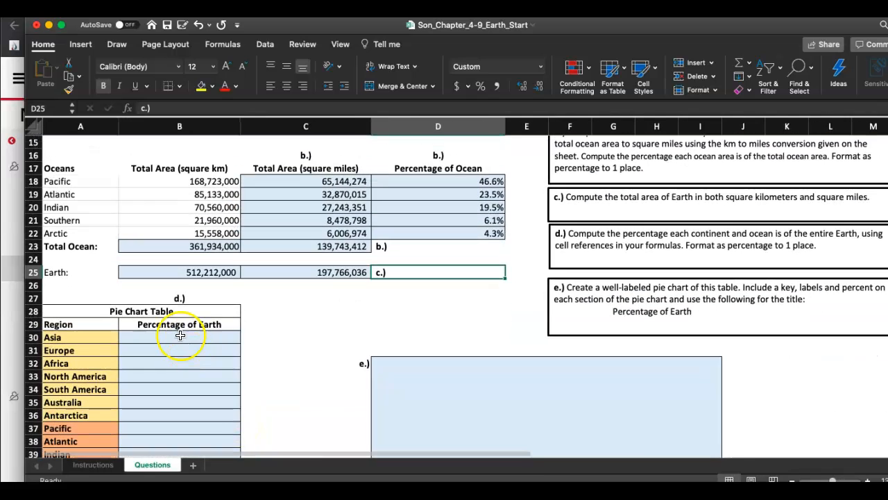
pyautogui.click(179, 335)
pyautogui.write('=')
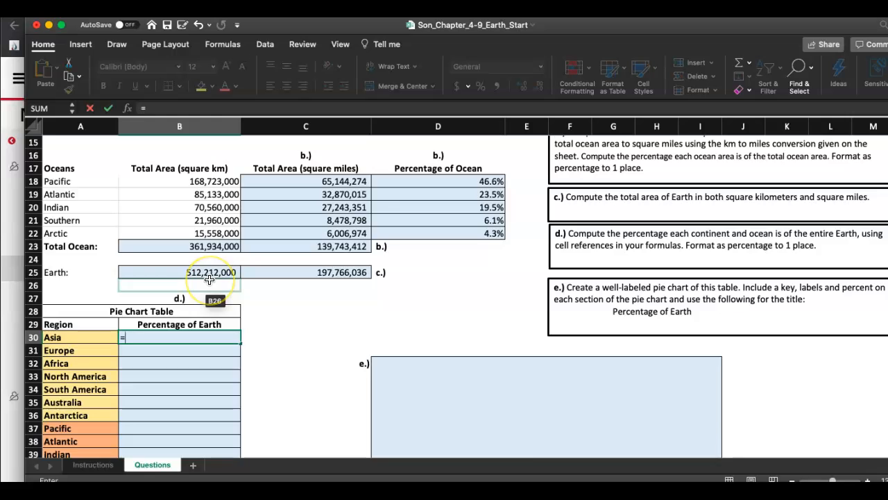
pyautogui.scroll(5, 209, 279)
pyautogui.scroll(2, 208, 279)
pyautogui.click(222, 197)
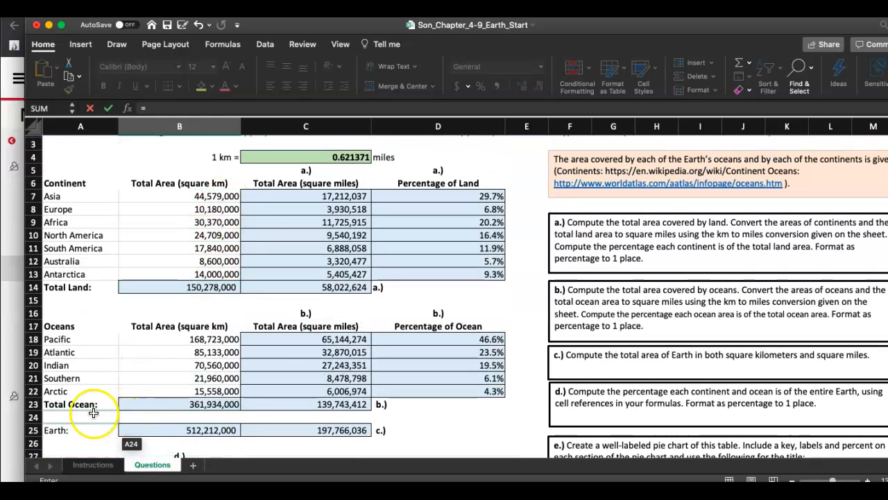
pyautogui.click(107, 467)
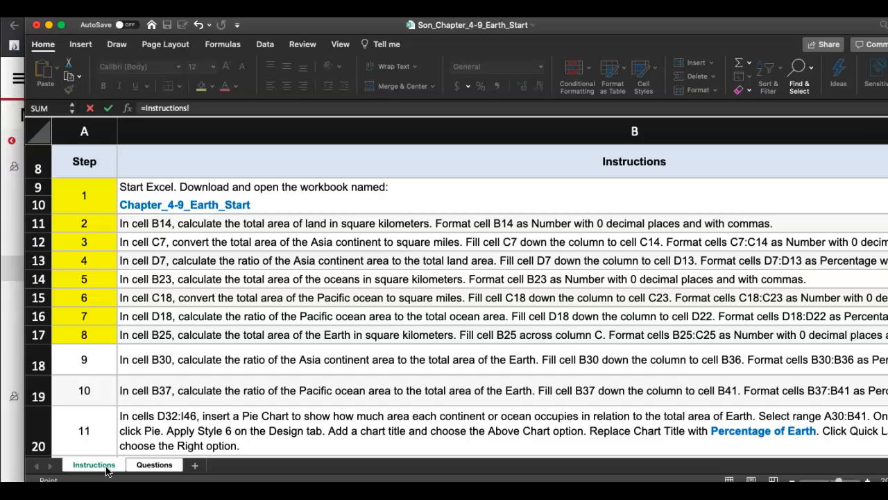
pyautogui.hscroll(5, 258, 420)
pyautogui.scroll(-1, 259, 420)
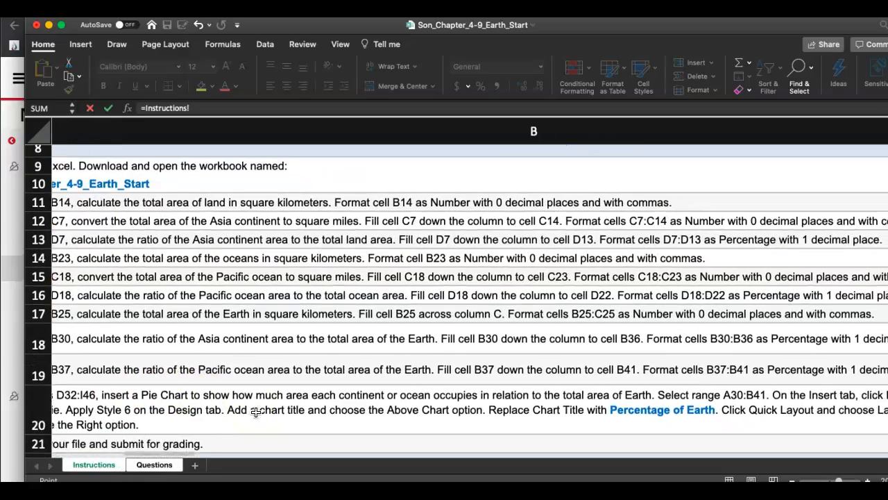
pyautogui.hscroll(-5, 256, 413)
pyautogui.scroll(-1, 254, 415)
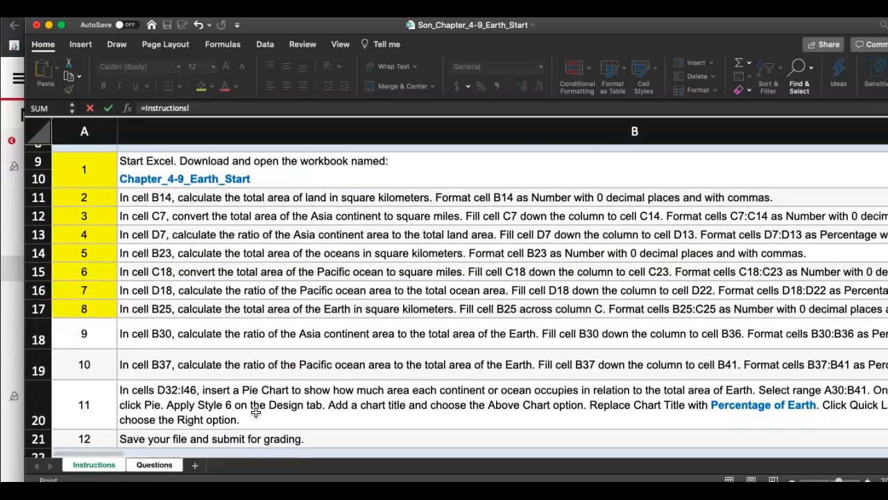
pyautogui.click(154, 464)
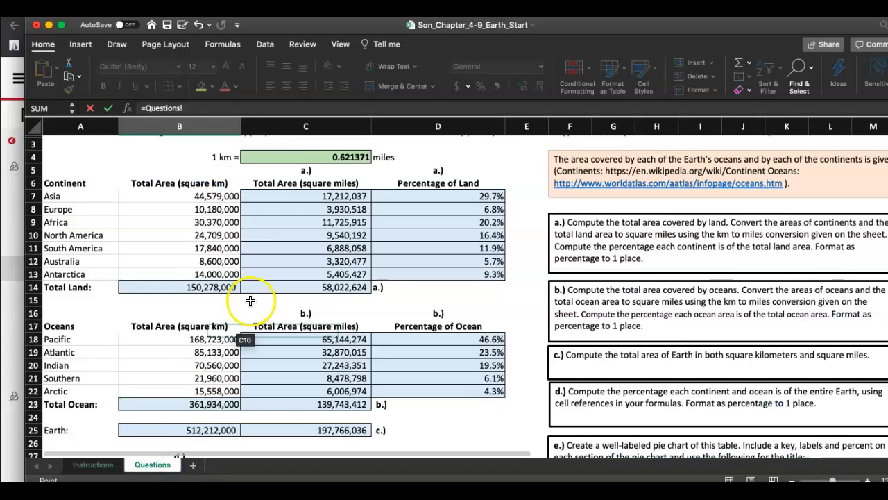
pyautogui.click(210, 198)
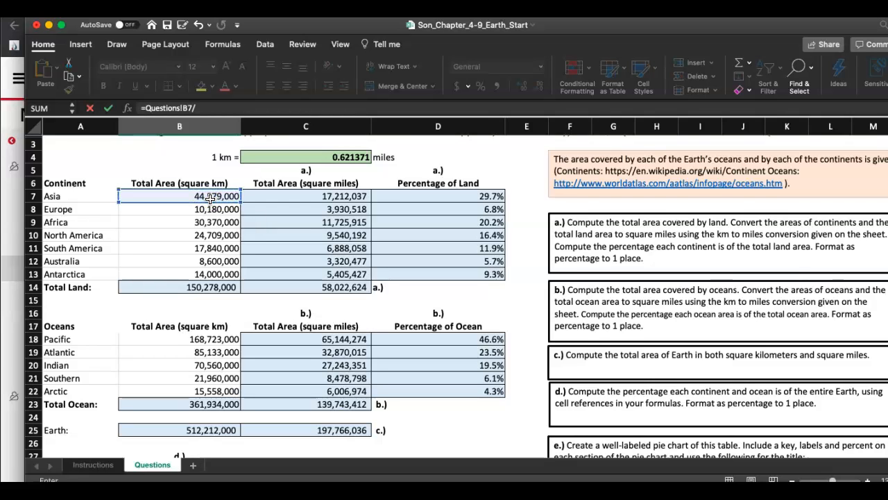
pyautogui.scroll(-5, 209, 197)
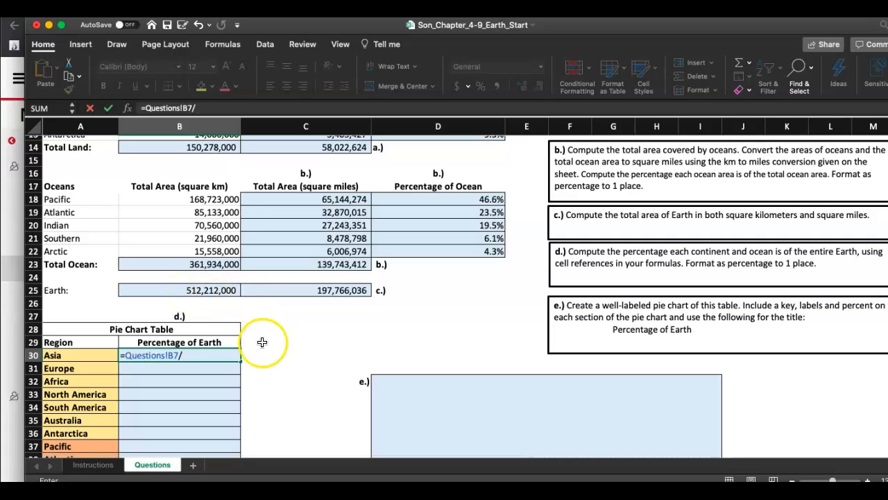
pyautogui.press('Escape')
# Enter =B7/B25 in B30 to calculate Asia's share of the Earth's total area.
pyautogui.click(290, 357)
pyautogui.click(199, 356)
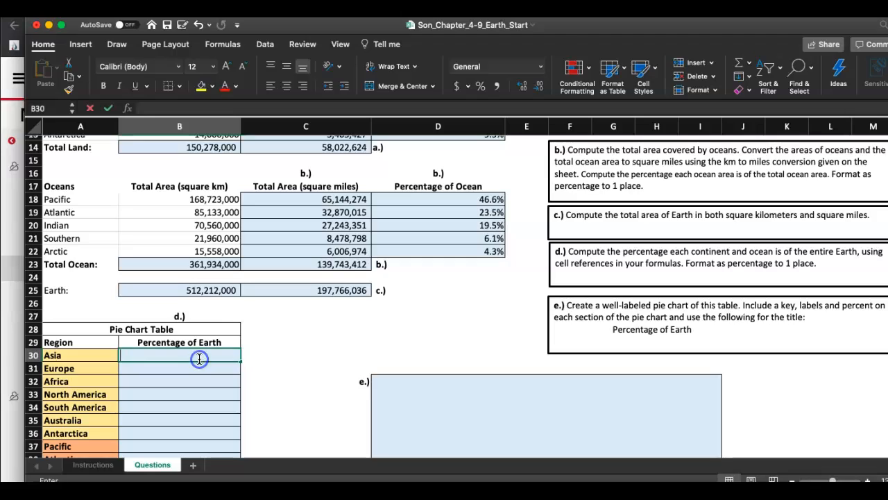
pyautogui.write('=')
pyautogui.scroll(3, 197, 319)
pyautogui.scroll(3, 196, 302)
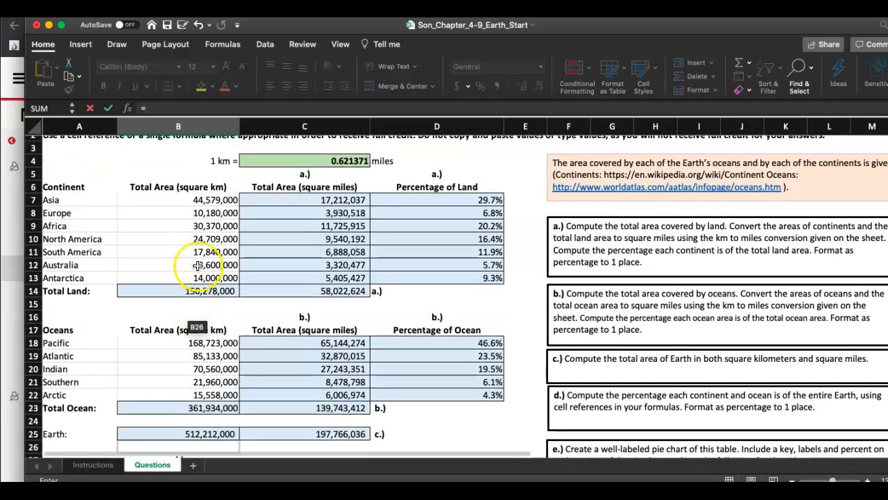
pyautogui.click(180, 204)
pyautogui.scroll(-5, 189, 261)
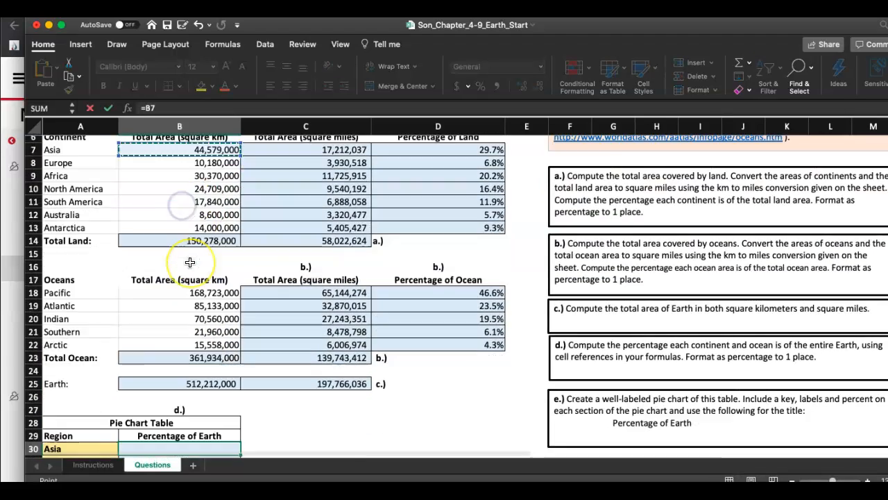
pyautogui.click(184, 290)
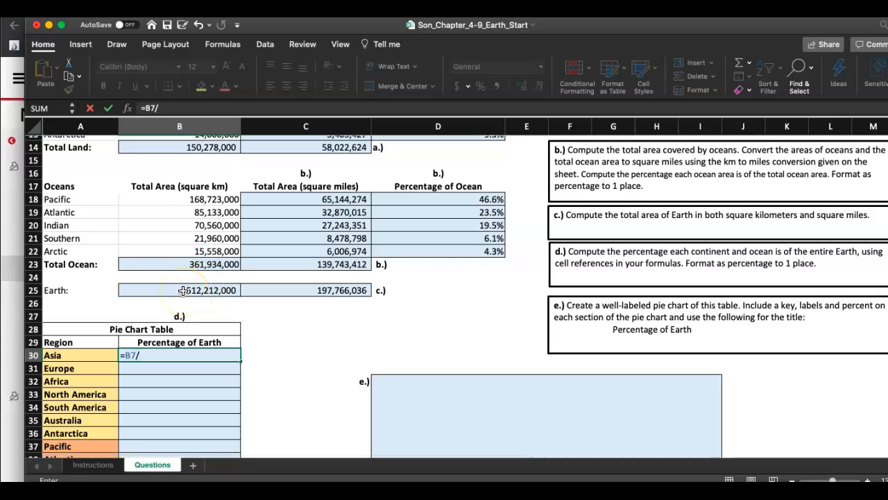
pyautogui.click(183, 290)
pyautogui.press('Return')
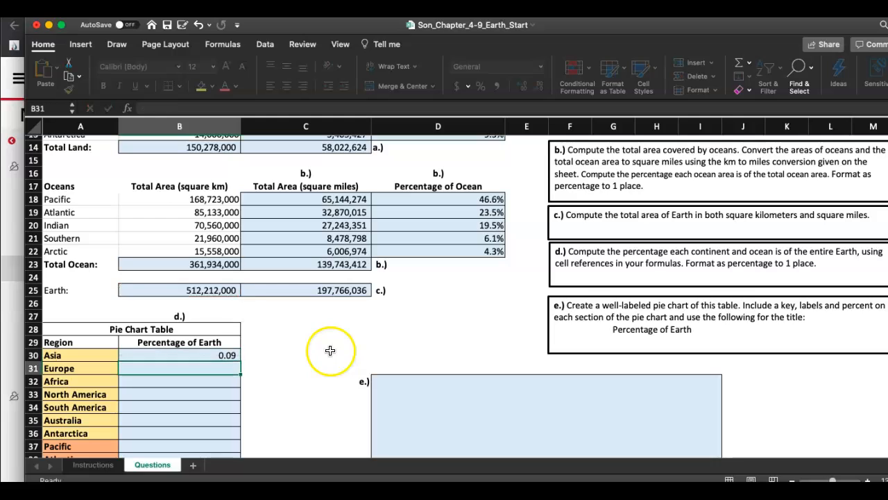
pyautogui.click(233, 359)
pyautogui.moveTo(236, 361); pyautogui.dragTo(237, 355)
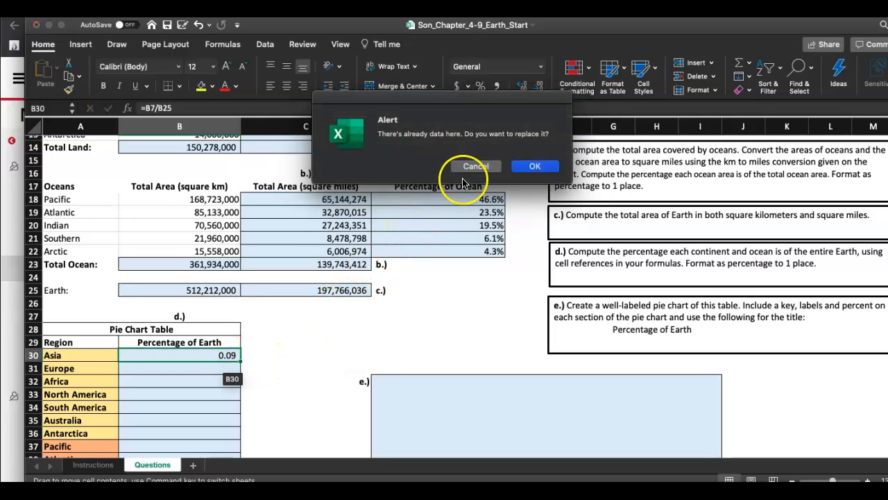
pyautogui.click(471, 169)
# Format B30 as Percentage with 1 decimal place.
pyautogui.click(208, 355)
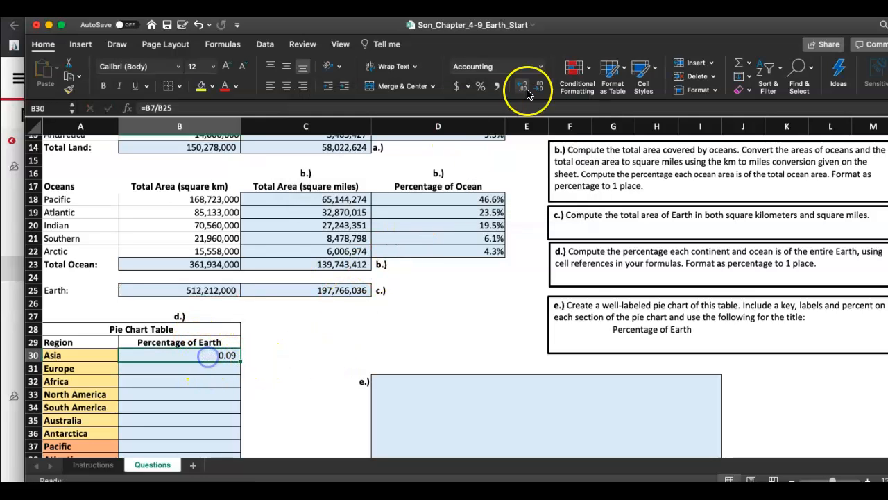
pyautogui.click(541, 66)
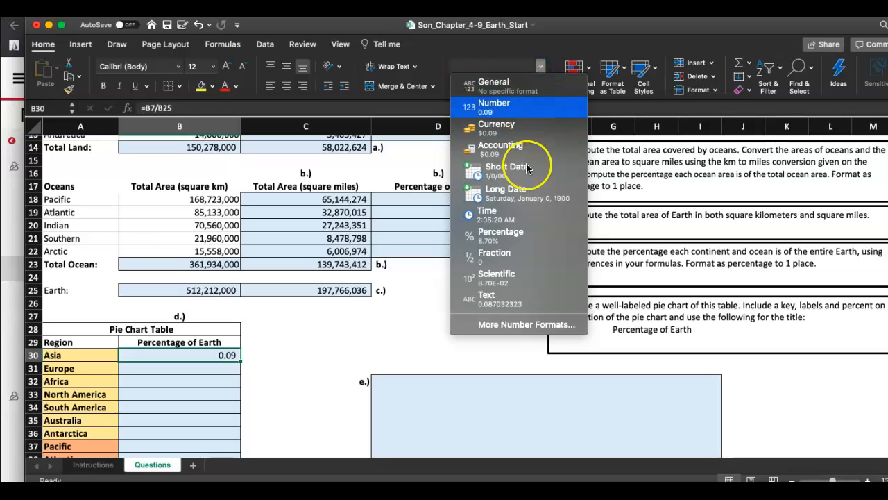
pyautogui.click(518, 234)
pyautogui.click(523, 87)
pyautogui.click(539, 87)
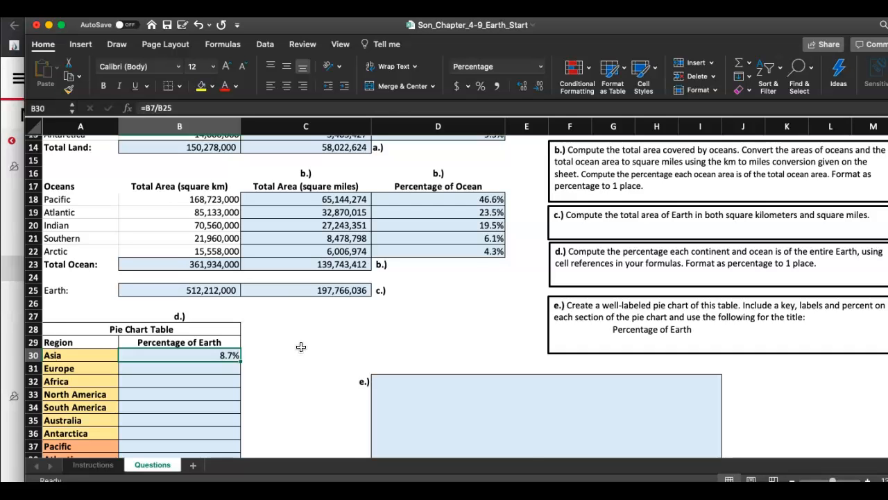
# Try to fill the Percentage of Earth formula from B30 down to B41.
pyautogui.scroll(5, 301, 346)
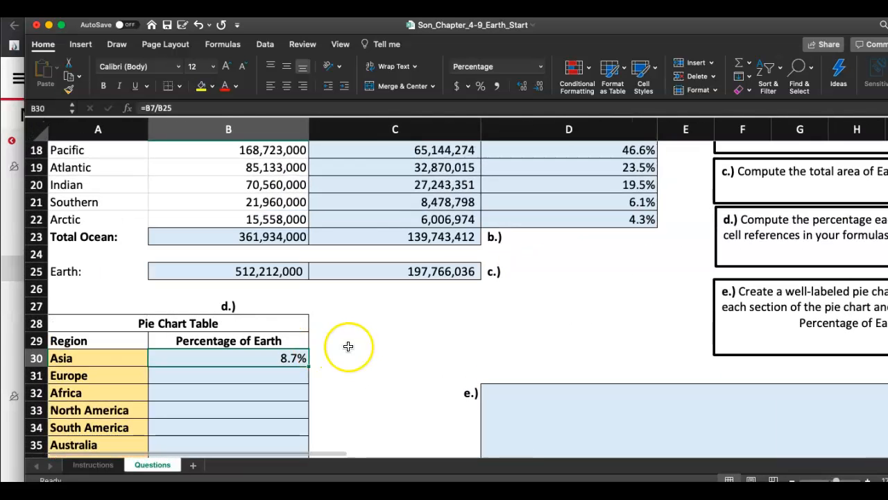
pyautogui.scroll(1, 348, 346)
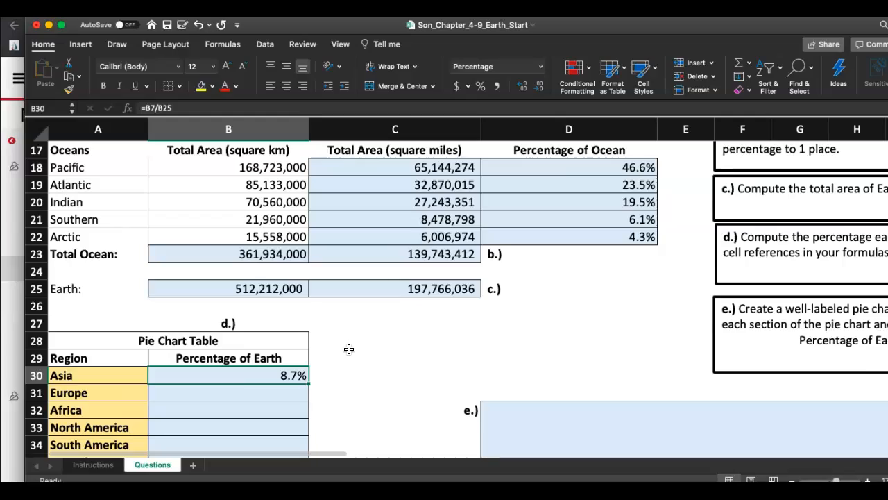
pyautogui.scroll(13, 348, 349)
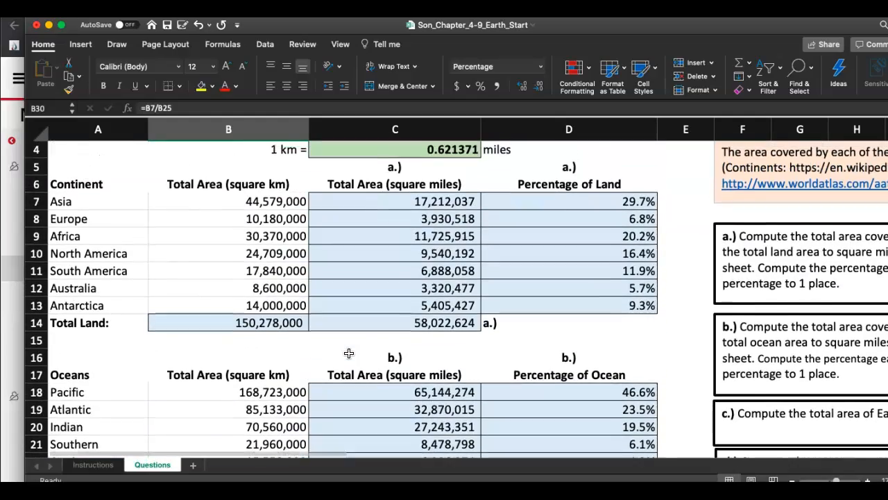
pyautogui.scroll(-2, 348, 353)
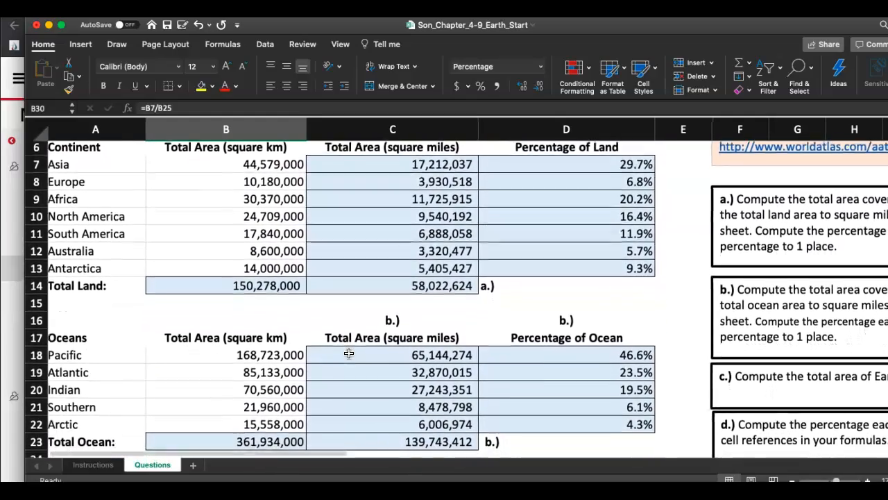
pyautogui.scroll(-7, 348, 353)
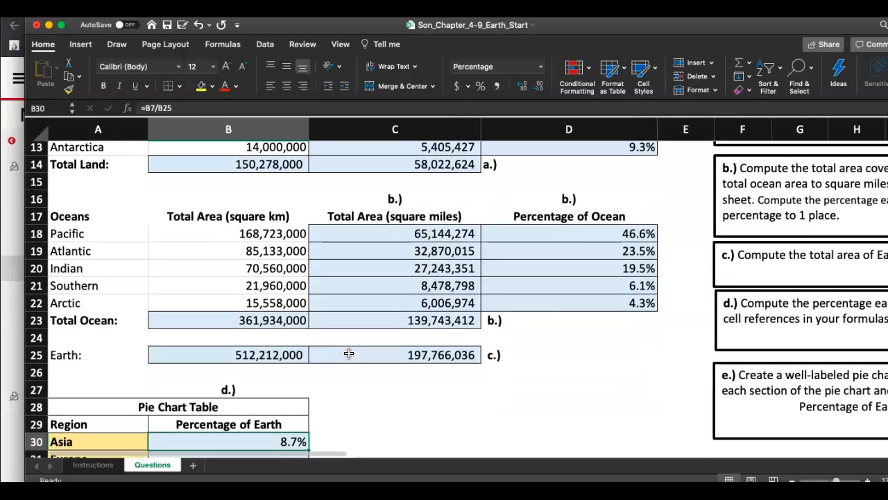
pyautogui.scroll(-4, 348, 354)
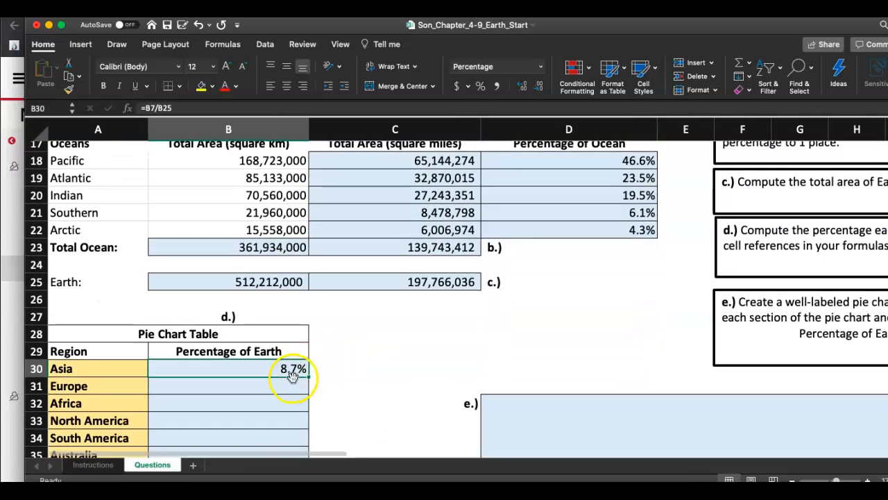
pyautogui.scroll(-7, 325, 377)
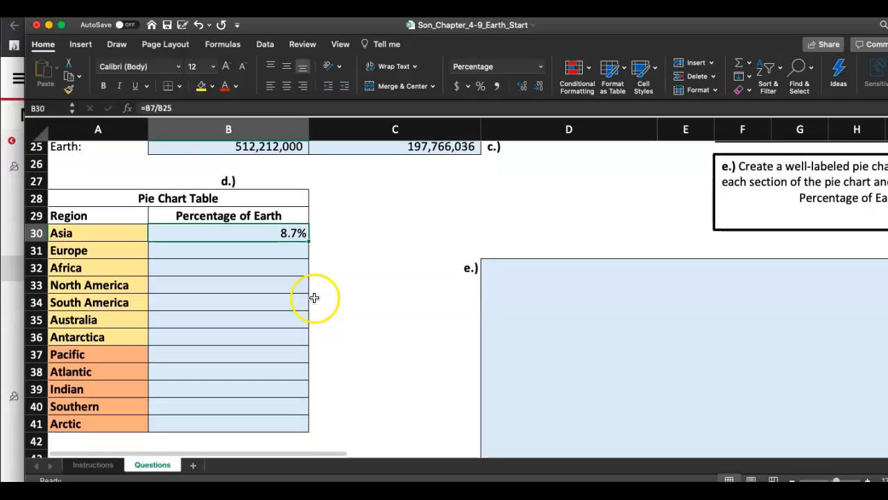
pyautogui.scroll(-2, 313, 297)
pyautogui.moveTo(307, 226); pyautogui.dragTo(304, 416)
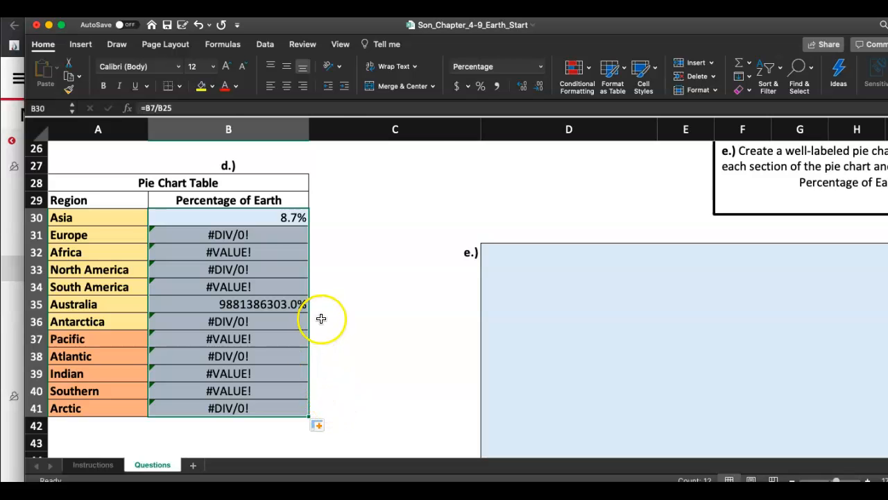
# Check the Earth total's formula in B25 and the cell references used by the Asia percentage formula in B30.
pyautogui.scroll(-2, 321, 318)
pyautogui.scroll(5, 321, 318)
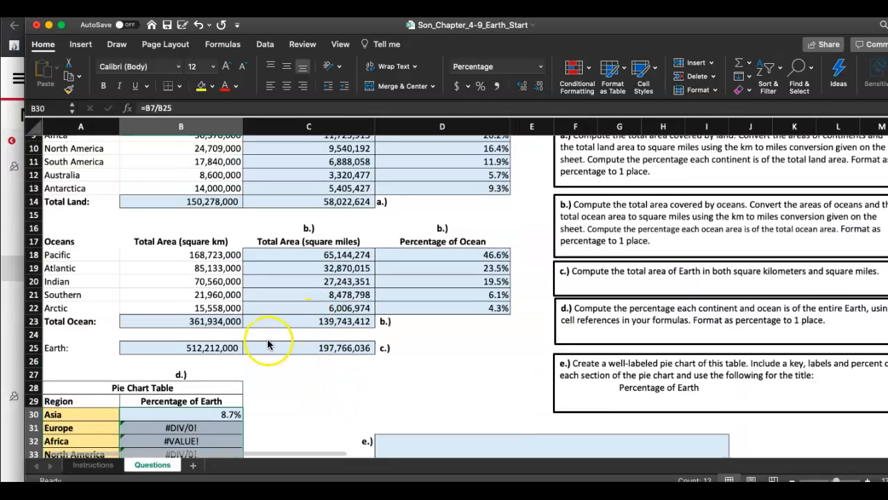
pyautogui.click(198, 350)
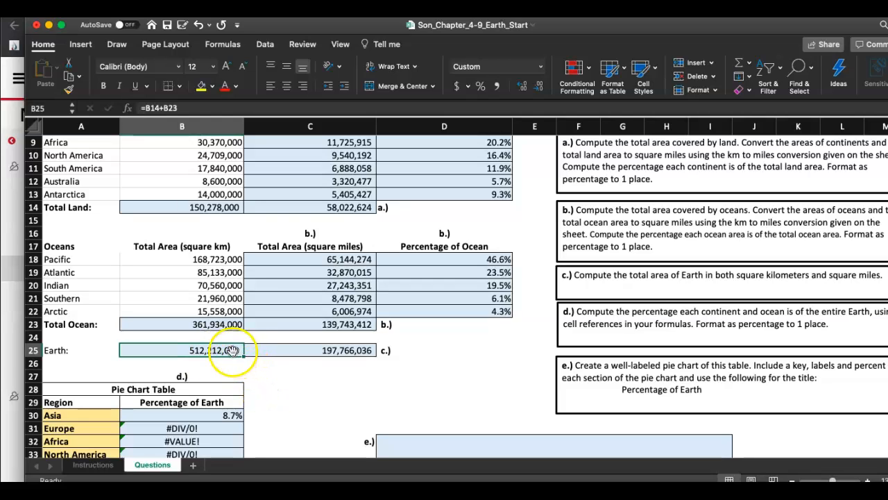
pyautogui.doubleClick(233, 415)
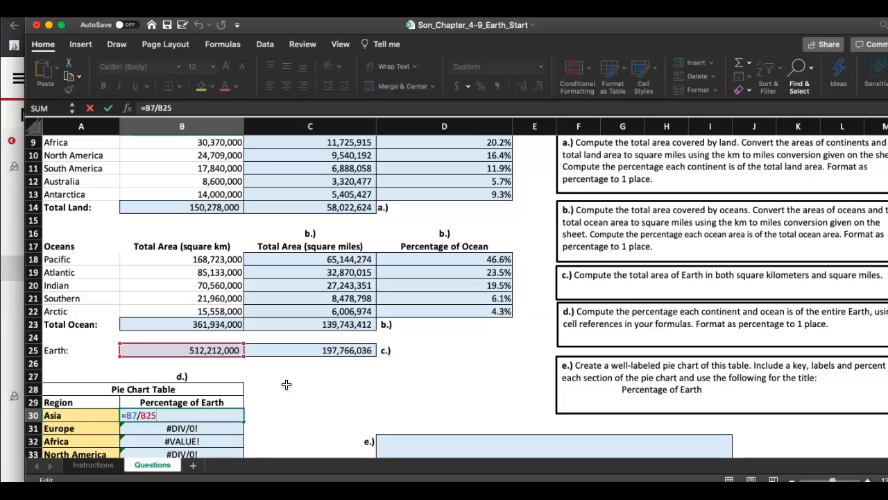
pyautogui.press('Escape')
# Undo the fill of the percentage formula in B31:B41.
pyautogui.scroll(-3, 286, 385)
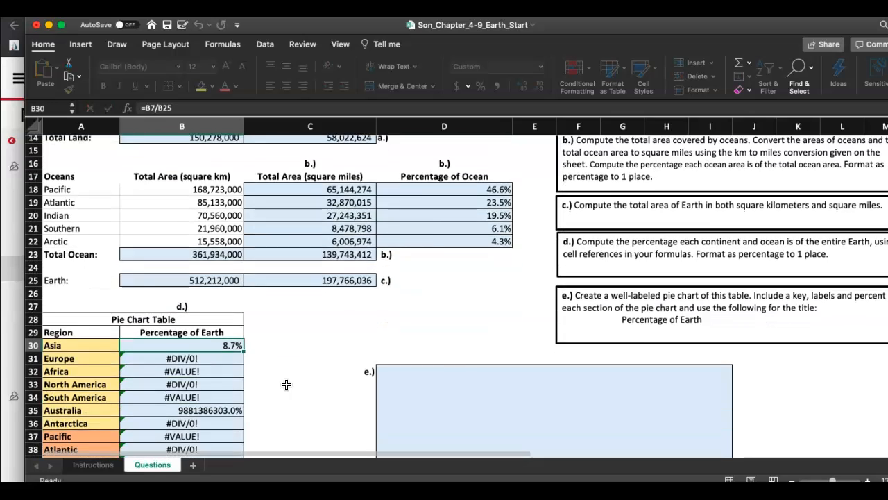
pyautogui.scroll(3, 287, 384)
pyautogui.scroll(-5, 287, 384)
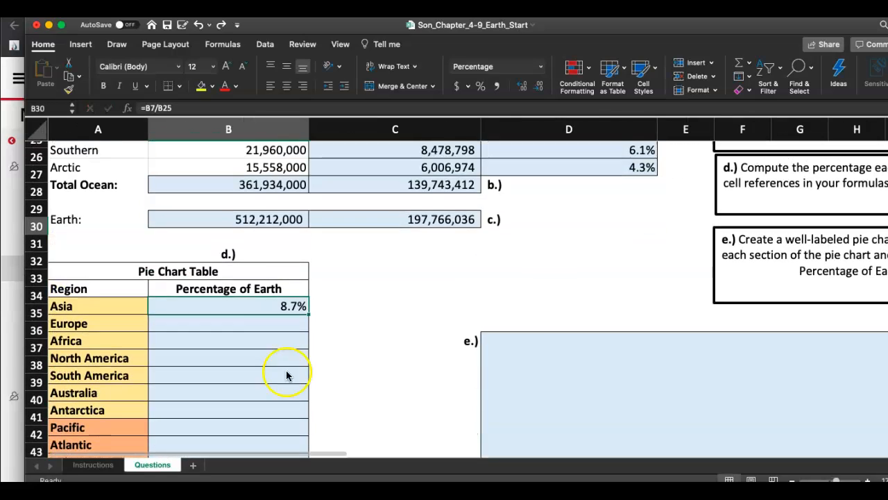
# Lock the Earth total reference B25 in the formula in B30 by adding dollar signs.
pyautogui.scroll(-2, 287, 373)
pyautogui.doubleClick(251, 276)
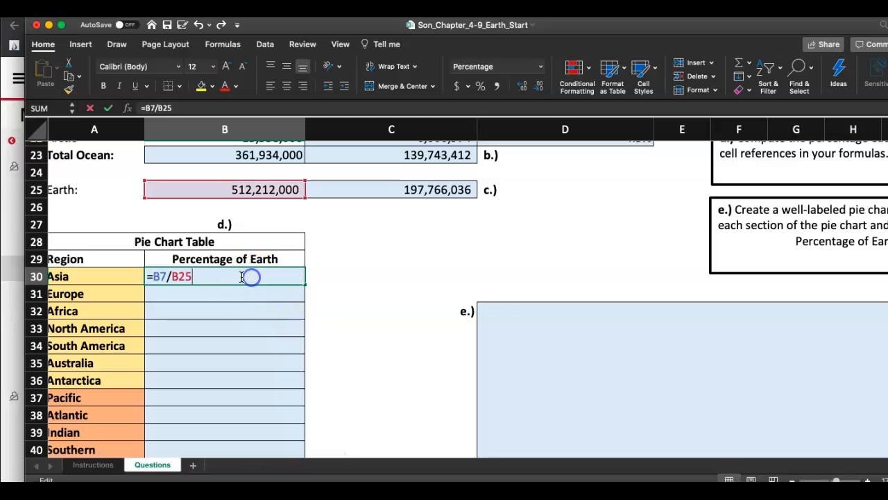
pyautogui.write('$')
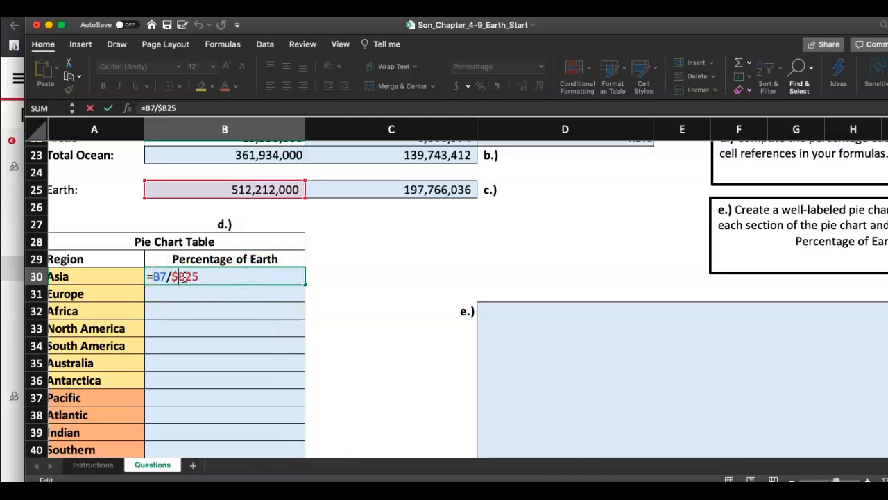
pyautogui.press('Return')
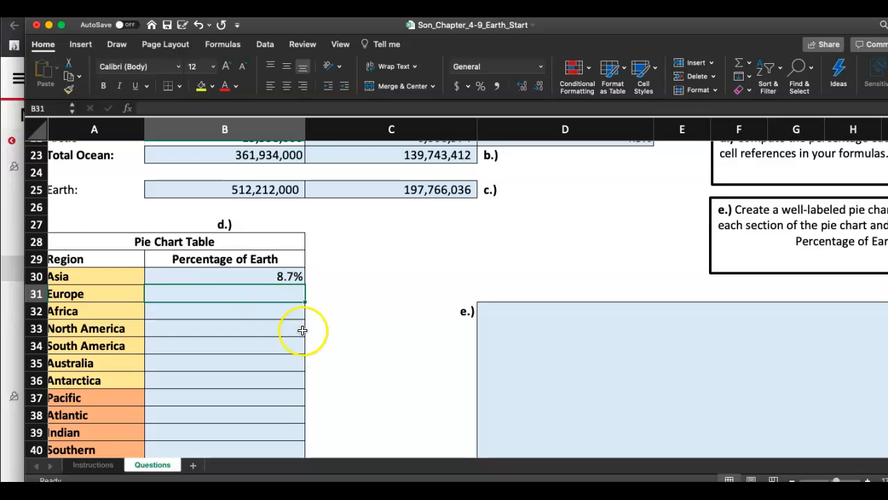
# Try to fill the Asia percentage formula with the locked Earth total from B30 down to B41.
pyautogui.scroll(-2, 309, 340)
pyautogui.rightClick(300, 231)
pyautogui.click(297, 232)
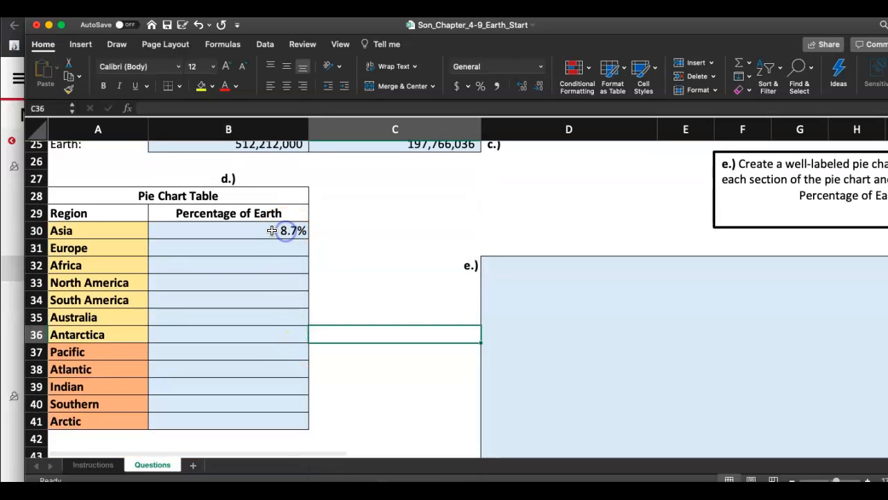
pyautogui.moveTo(307, 241); pyautogui.dragTo(309, 389)
pyautogui.click(343, 333)
pyautogui.click(295, 234)
pyautogui.moveTo(308, 238); pyautogui.dragTo(308, 426)
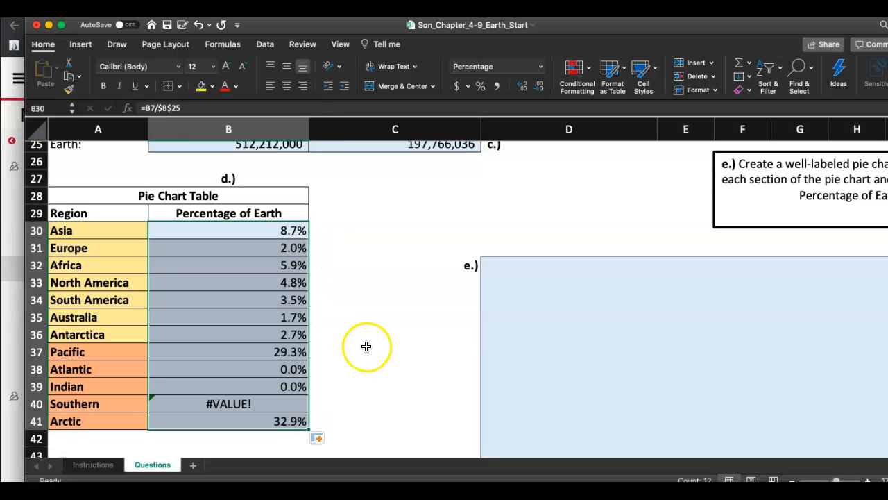
pyautogui.click(358, 384)
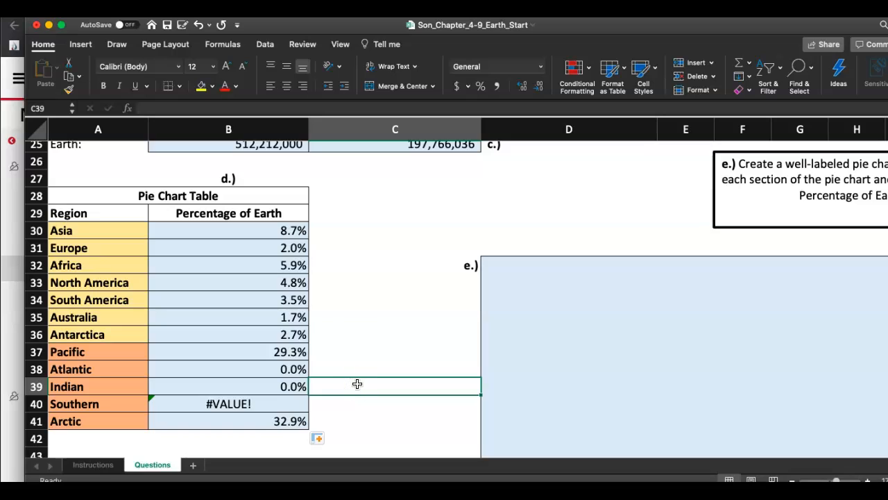
# Check the Antarctica percentage formula in B36 and the ocean regions listed in A37:A41.
pyautogui.click(235, 338)
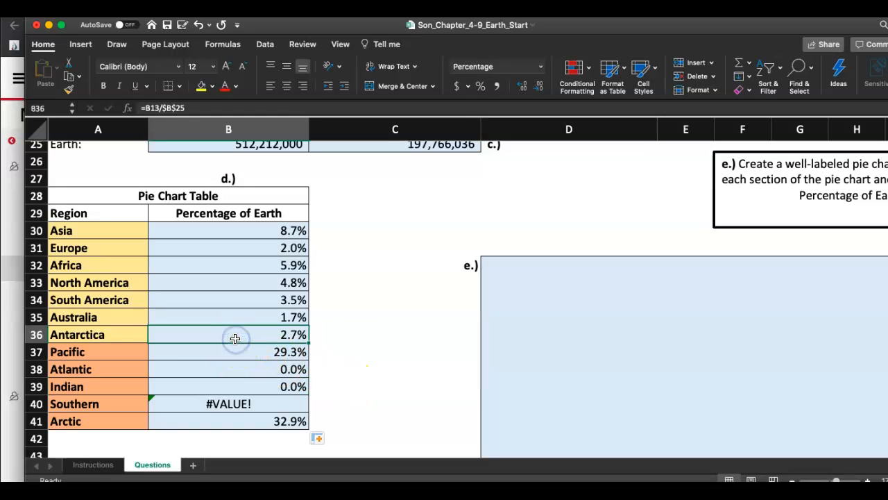
pyautogui.click(122, 352)
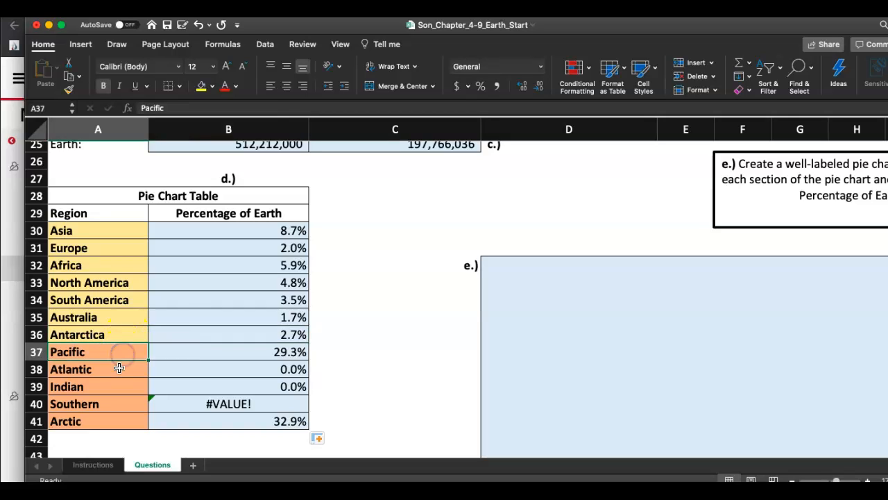
pyautogui.click(119, 371)
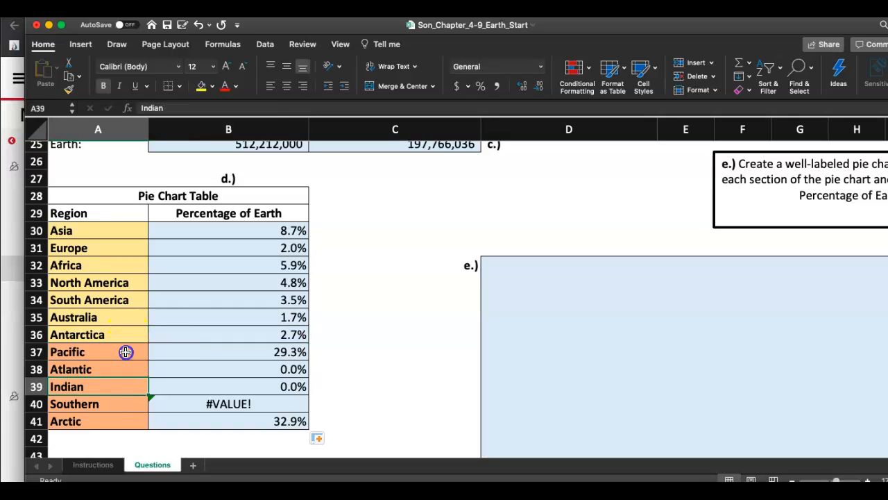
pyautogui.moveTo(126, 352); pyautogui.dragTo(127, 420)
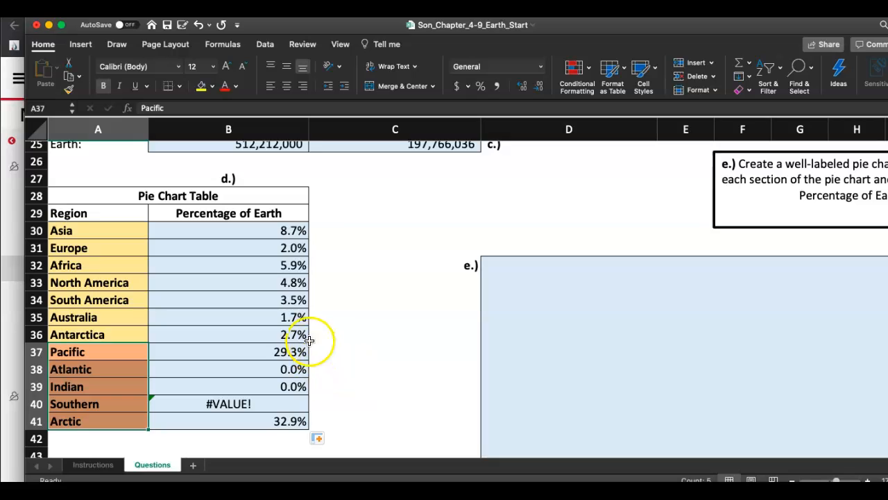
# Undo the fill to B41 and fill the percentage formula from B30 down to B36 only.
pyautogui.press('super+z')
pyautogui.moveTo(306, 239); pyautogui.dragTo(309, 337)
pyautogui.click(359, 341)
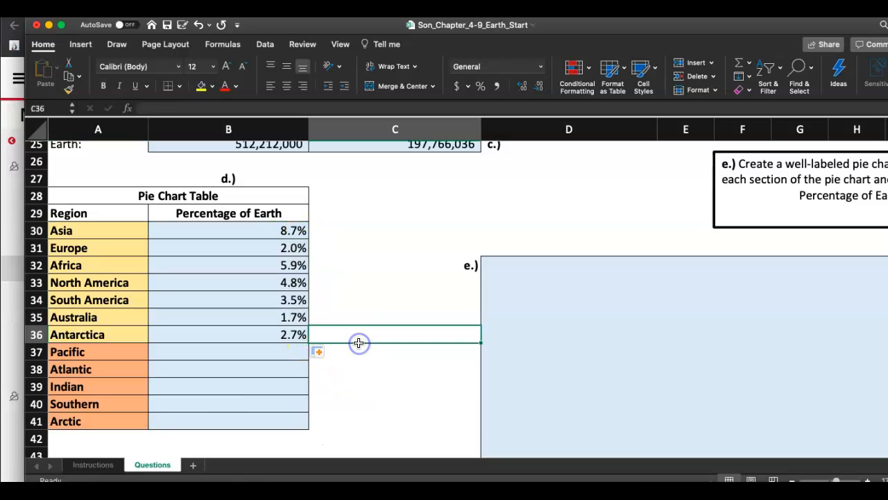
pyautogui.click(364, 297)
# Calculate the Pacific Ocean's share of the Earth's total area in B37 with the formula =B18/$B$25.
pyautogui.scroll(-3, 364, 297)
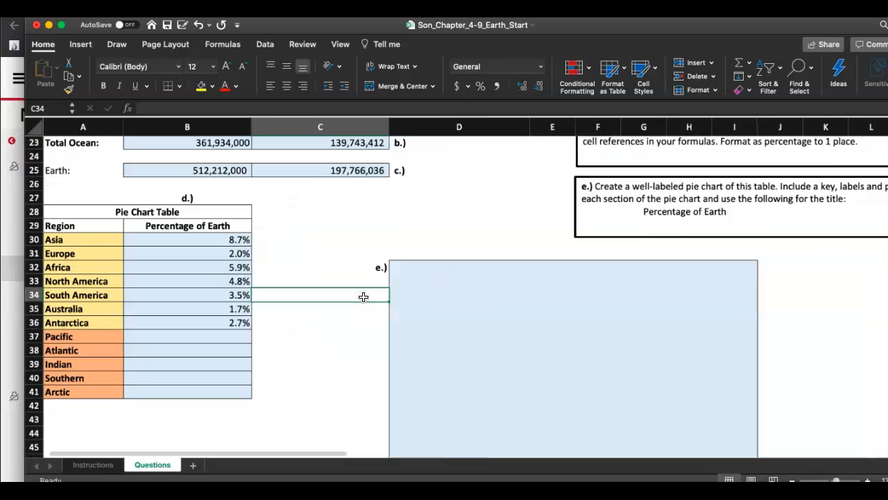
pyautogui.scroll(4, 313, 270)
pyautogui.scroll(6, 312, 270)
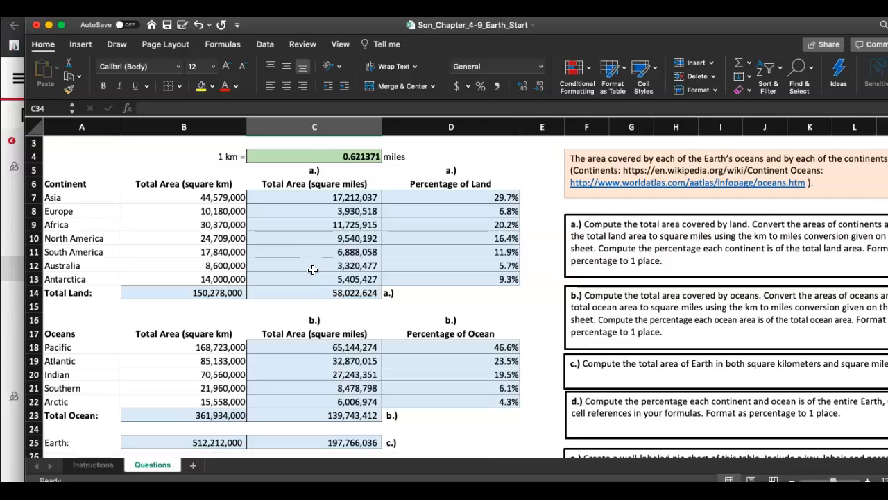
pyautogui.scroll(-6, 312, 270)
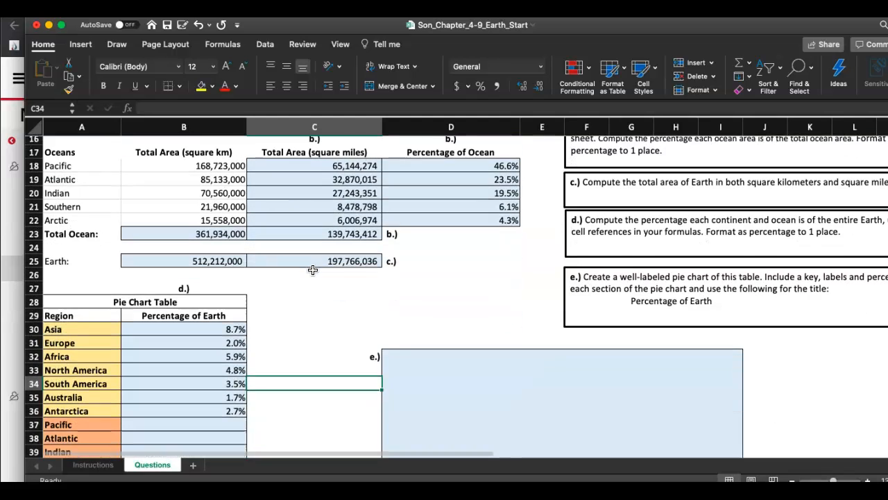
pyautogui.click(208, 425)
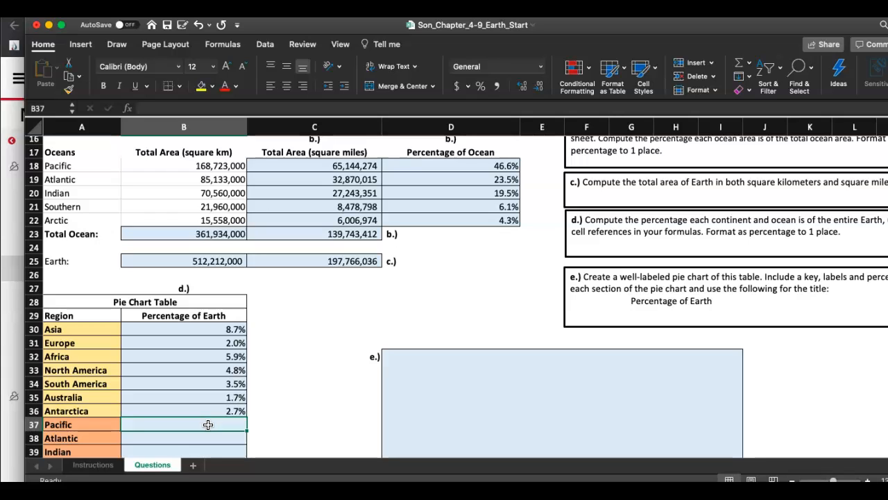
pyautogui.write('=')
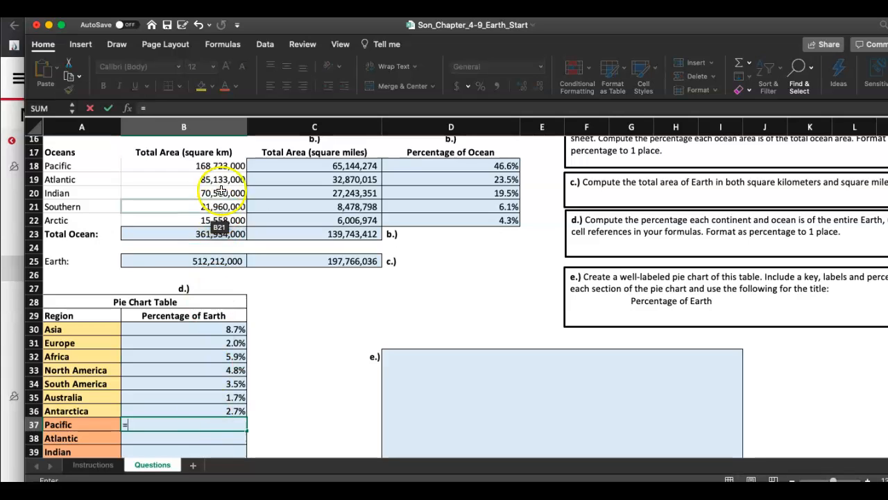
pyautogui.click(212, 169)
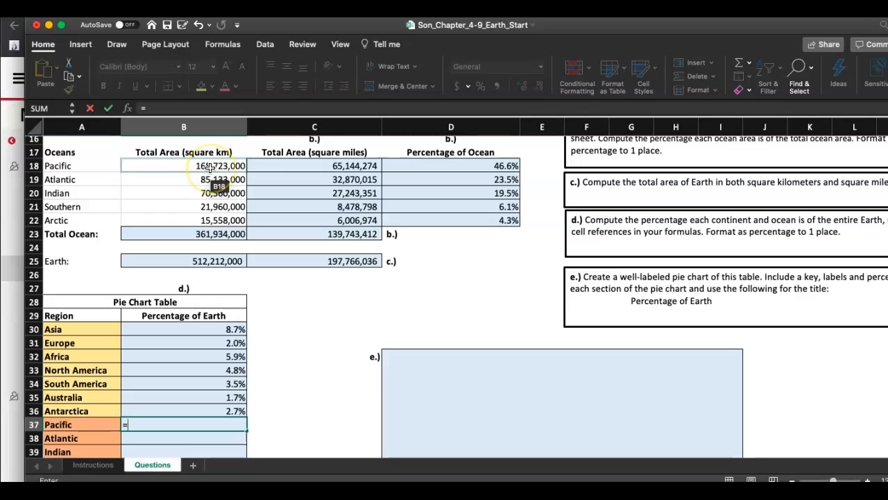
pyautogui.click(210, 167)
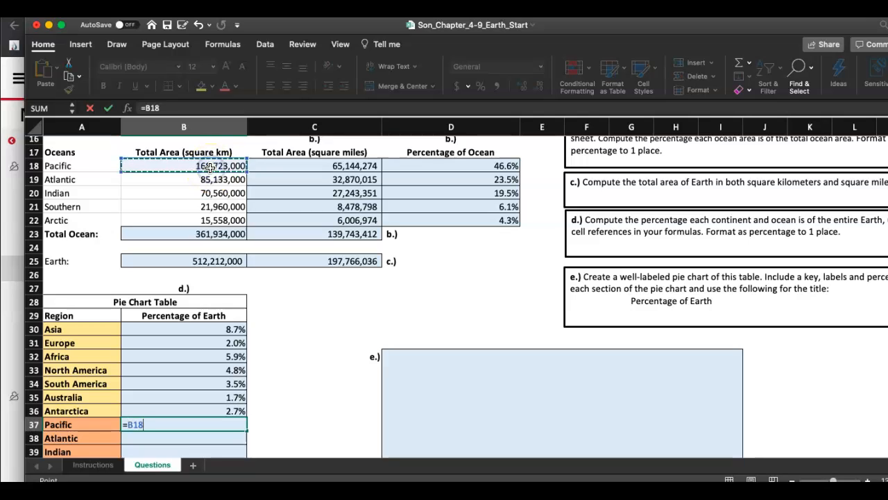
pyautogui.click(212, 261)
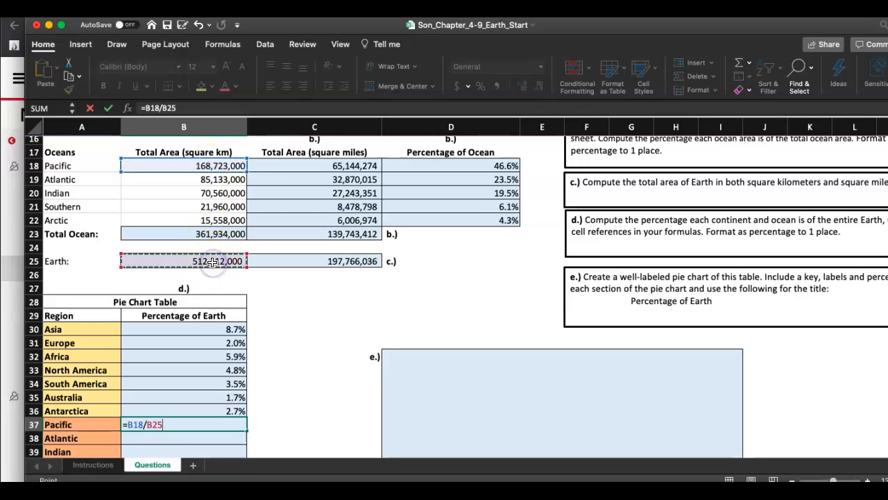
pyautogui.scroll(5, 174, 363)
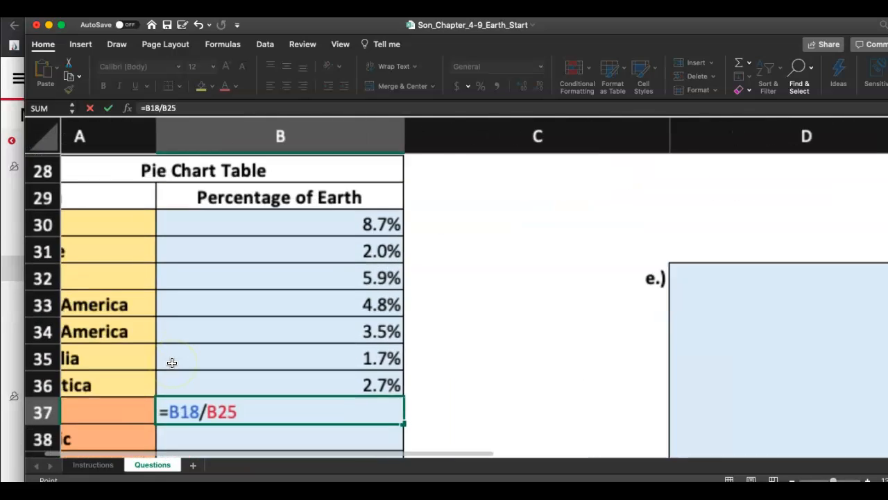
pyautogui.scroll(1, 172, 363)
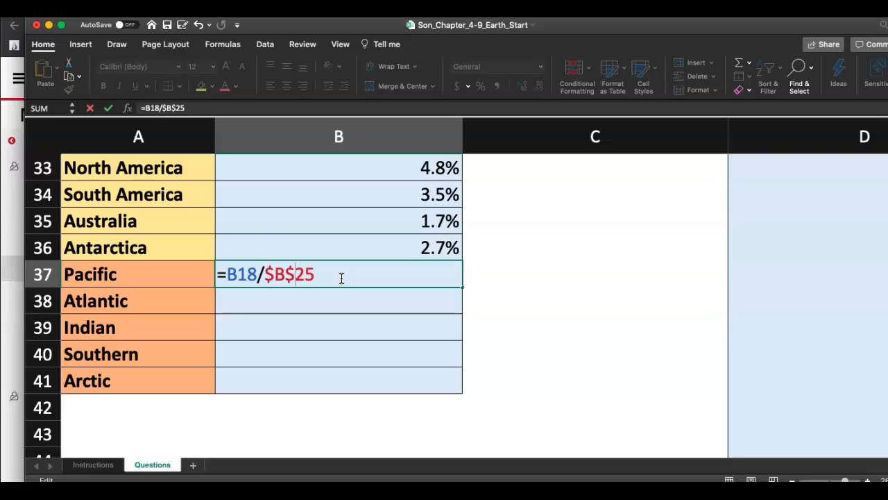
pyautogui.press('Return')
# Format B37 as Percentage with one decimal place and fill it down to B41.
pyautogui.click(392, 280)
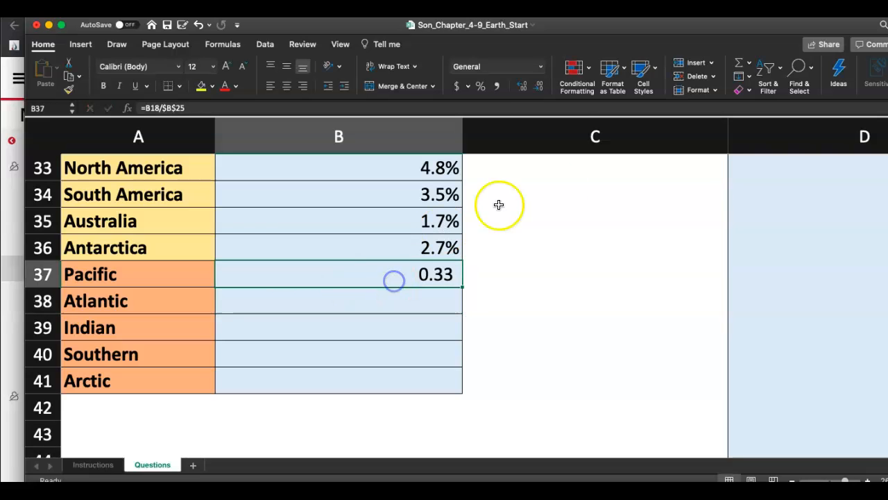
pyautogui.click(542, 68)
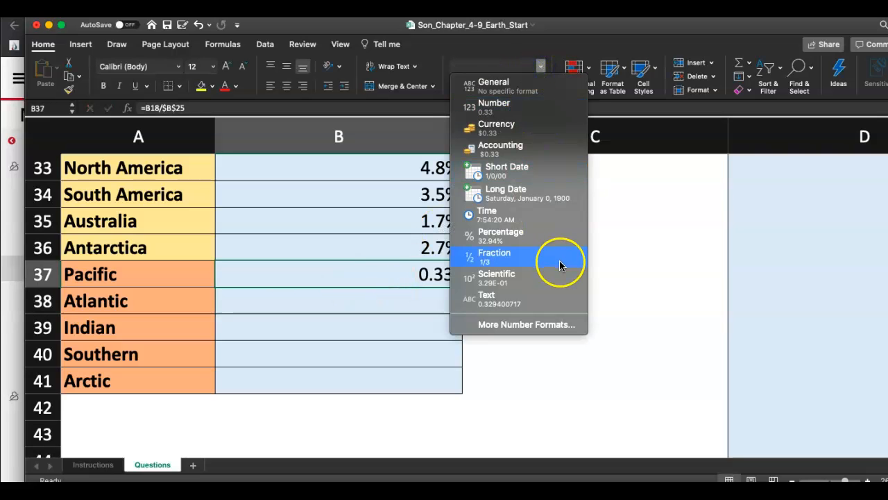
pyautogui.click(553, 233)
pyautogui.click(540, 88)
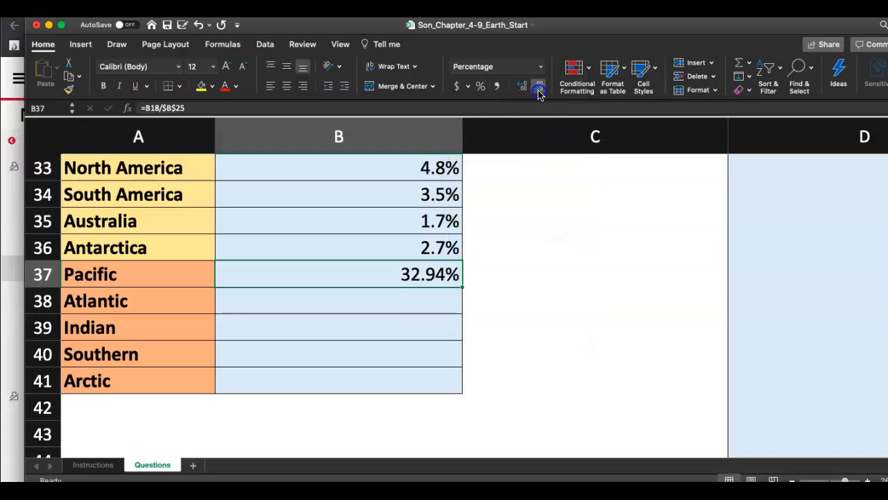
pyautogui.moveTo(462, 286); pyautogui.dragTo(462, 394)
pyautogui.click(539, 331)
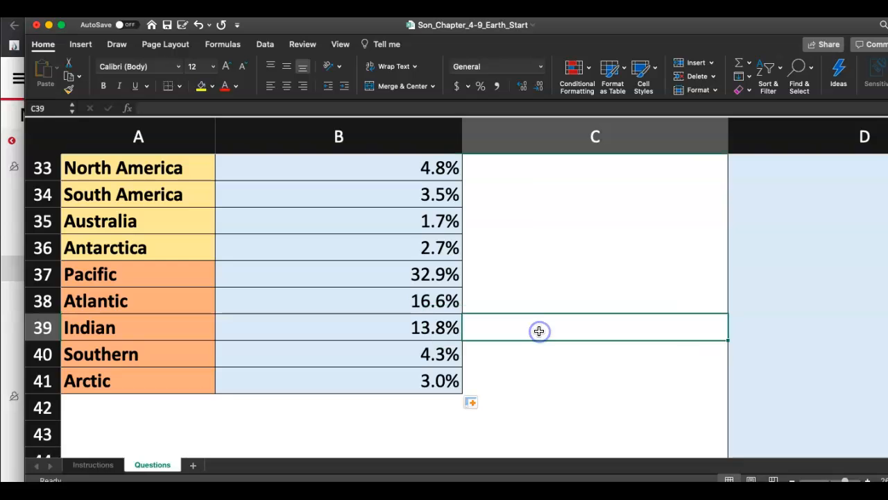
# Check the percentages with the temporary formula =SUM(B30:B41) in B43, and remove it.
pyautogui.scroll(-5, 539, 331)
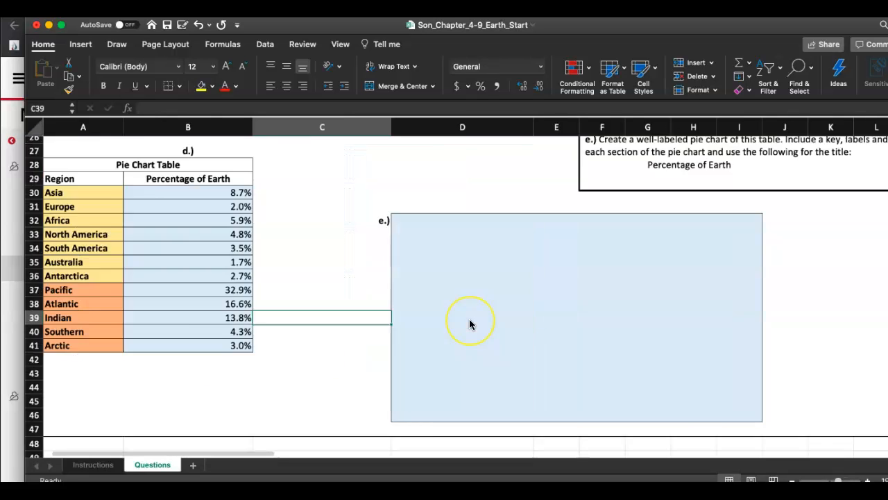
pyautogui.scroll(5, 471, 324)
pyautogui.scroll(-5, 470, 324)
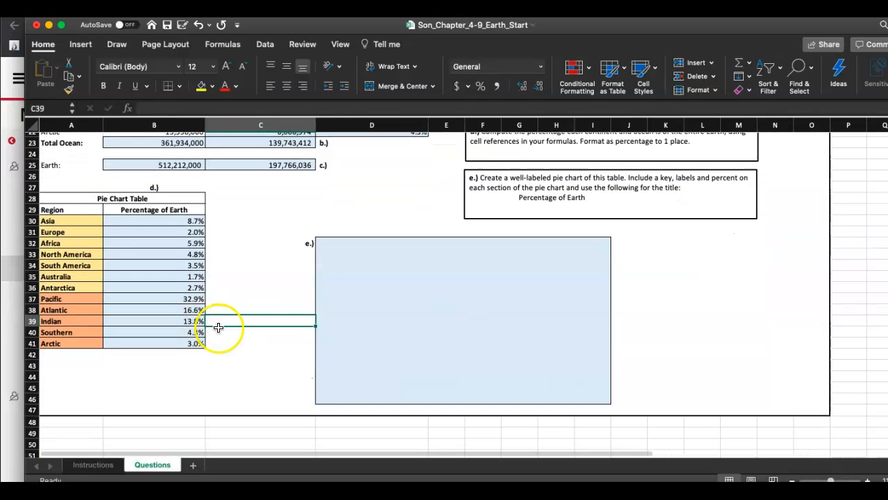
pyautogui.click(198, 368)
pyautogui.scroll(4, 194, 371)
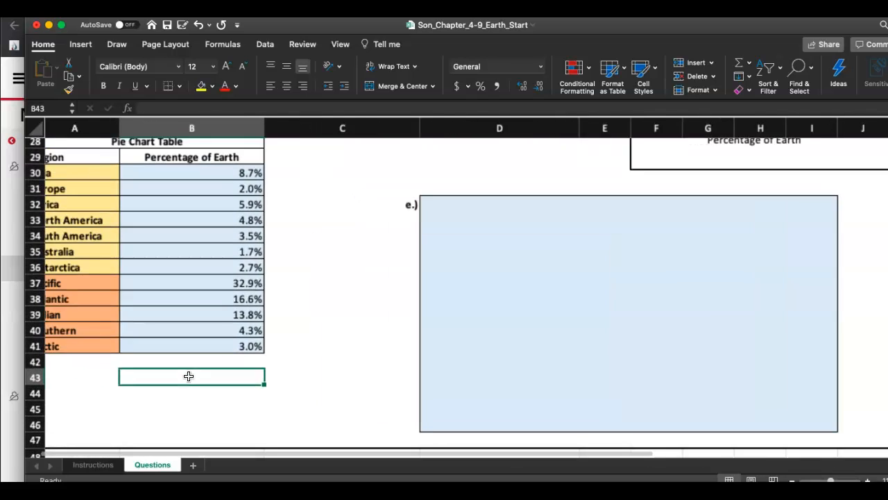
pyautogui.scroll(1, 194, 385)
pyautogui.write('=')
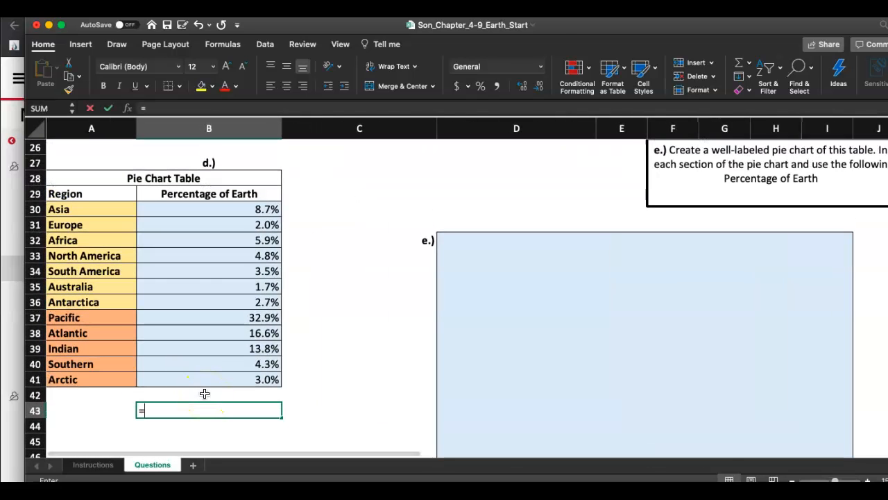
pyautogui.write('SUM(')
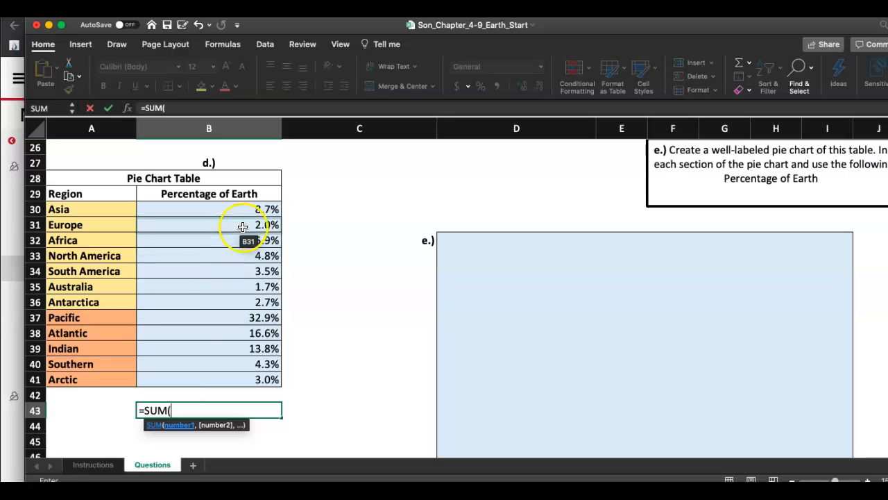
pyautogui.moveTo(250, 209); pyautogui.dragTo(235, 377)
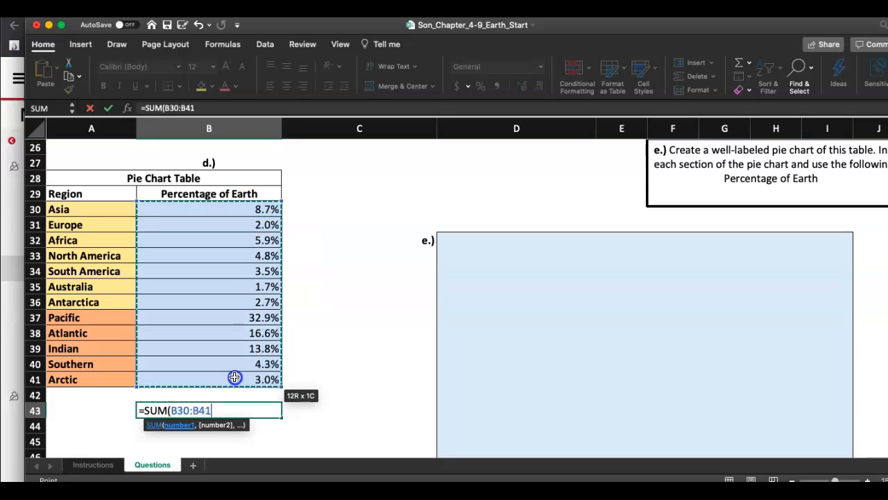
pyautogui.write(')')
pyautogui.press('Return')
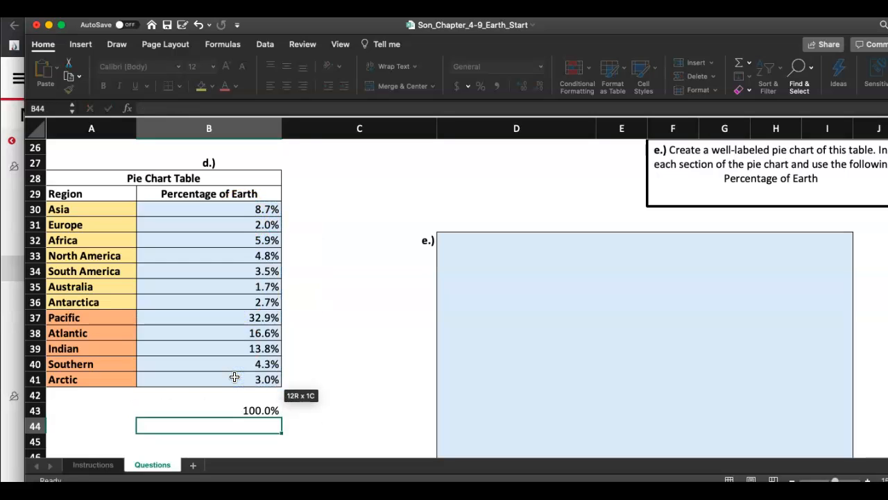
pyautogui.click(327, 390)
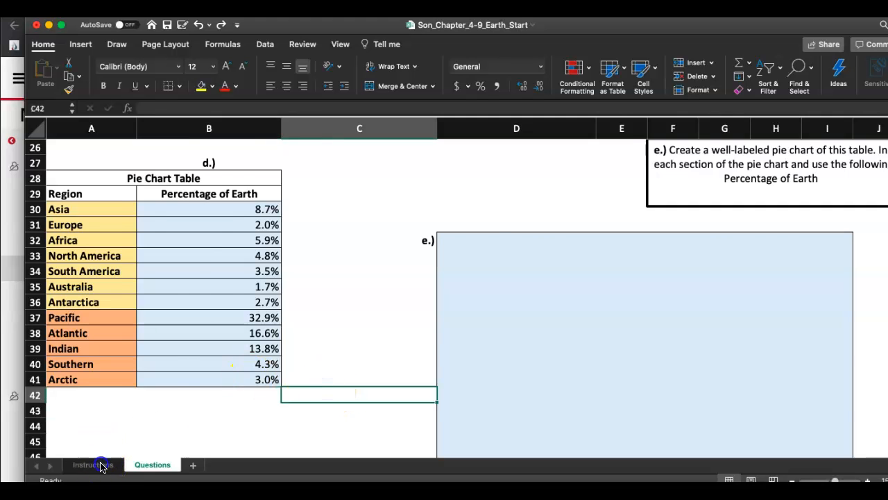
# Highlight step numbers 9 and 10 on the Instructions sheet in yellow to mark them as completed.
pyautogui.click(100, 465)
pyautogui.scroll(-2, 88, 382)
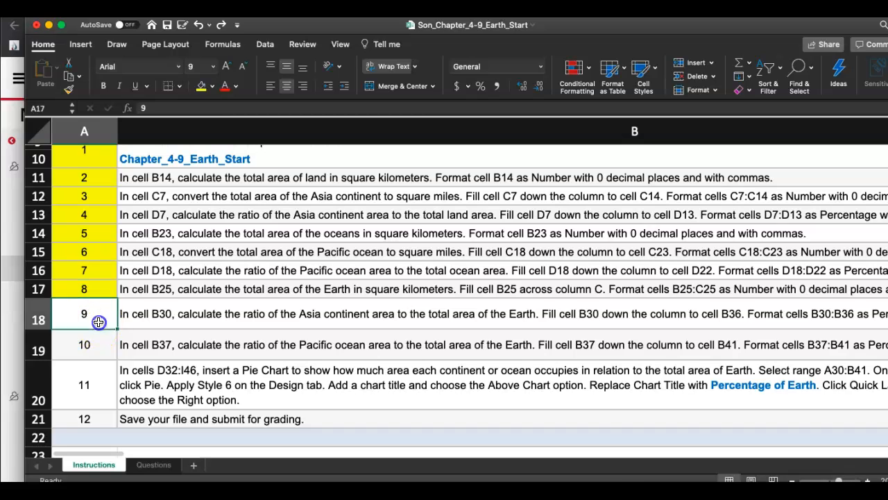
pyautogui.moveTo(98, 321); pyautogui.dragTo(84, 345)
pyautogui.click(201, 86)
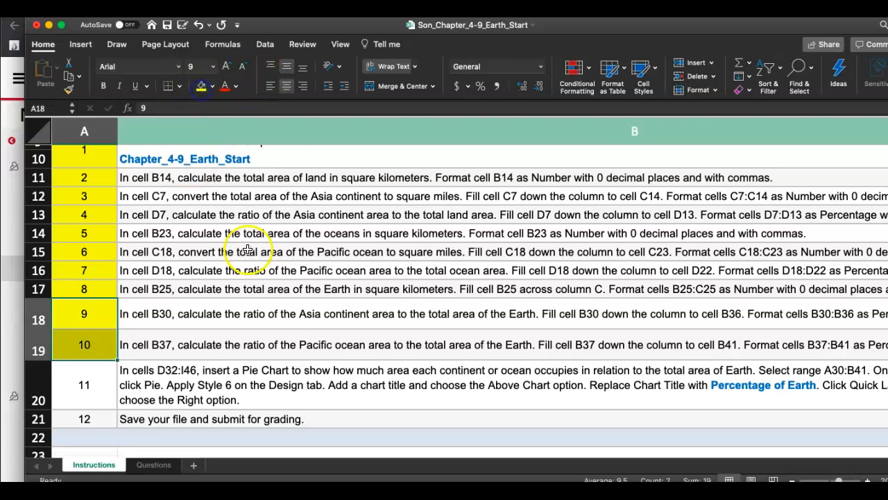
# Read the pie chart requirements in instruction 11 and return to the chart area on the Questions sheet.
pyautogui.hscroll(2, 292, 297)
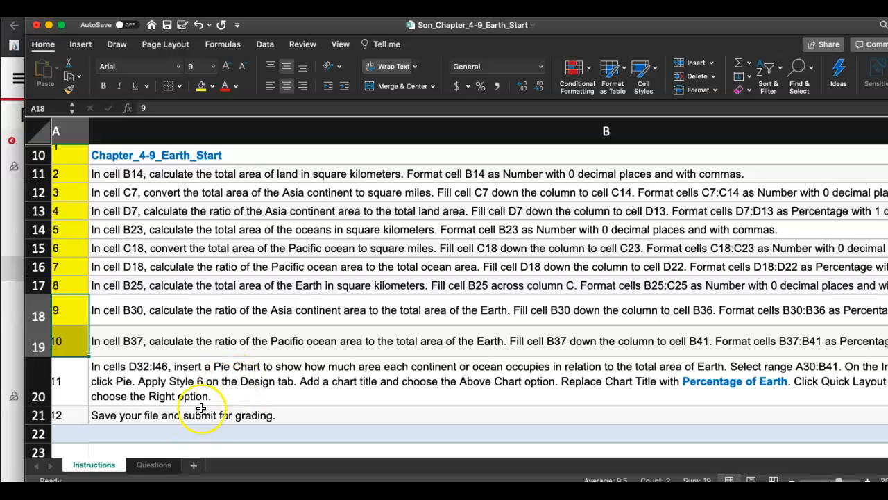
pyautogui.click(154, 466)
pyautogui.scroll(3, 163, 274)
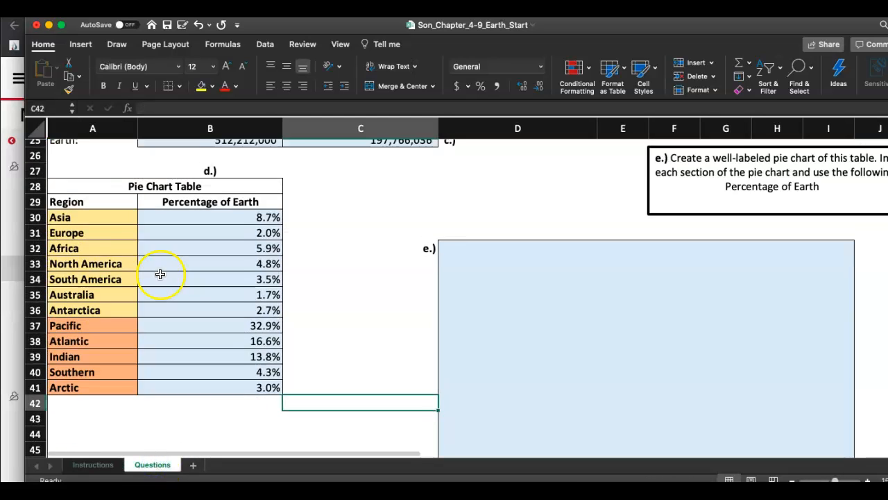
pyautogui.click(468, 281)
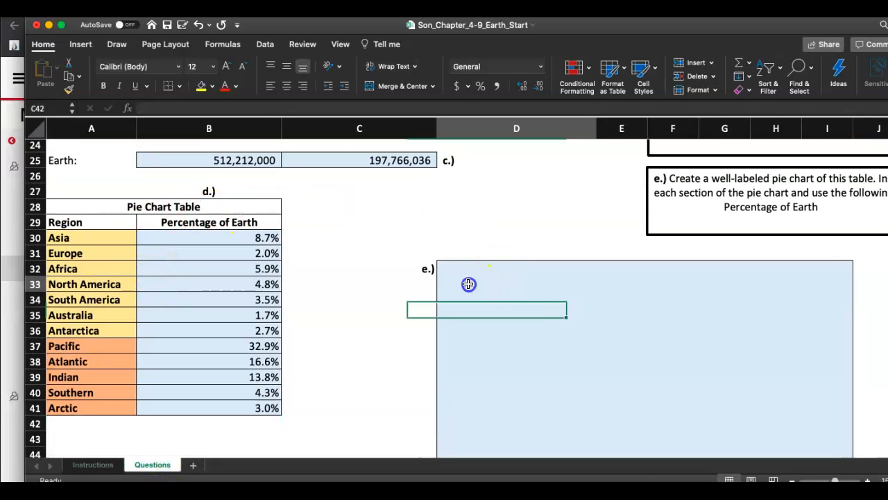
# Check the data range in instruction 11 and insert the recommended pie chart from A30:B41 on the Questions sheet.
pyautogui.scroll(-3, 504, 284)
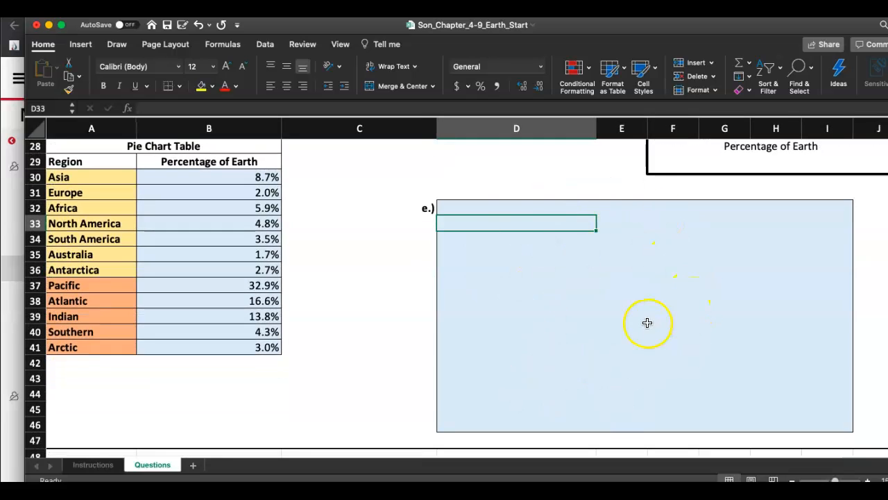
pyautogui.click(93, 471)
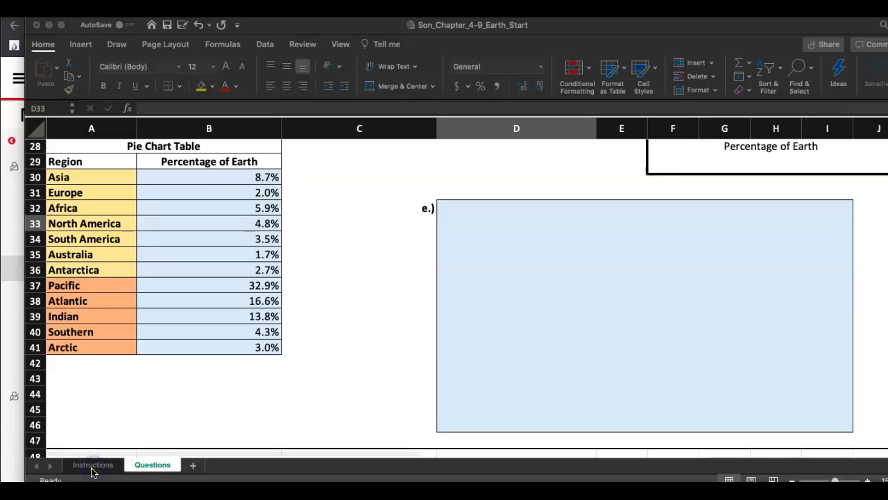
pyautogui.click(92, 472)
pyautogui.click(96, 471)
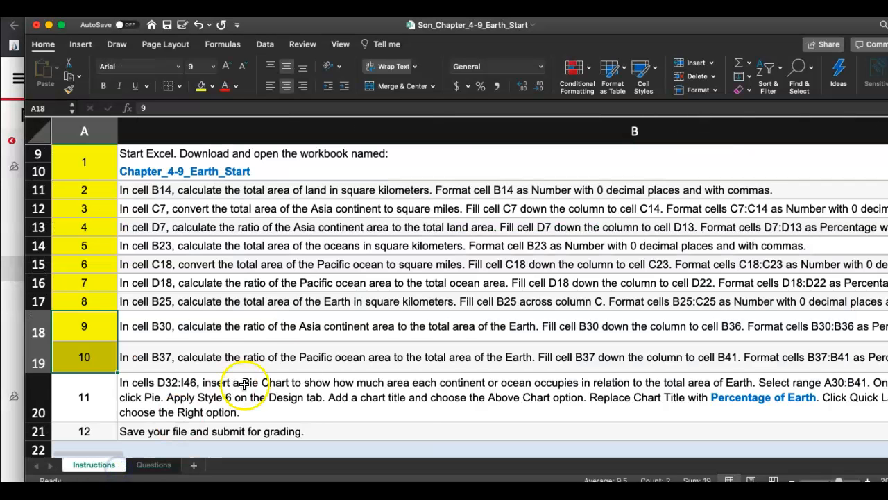
pyautogui.scroll(-3, 460, 377)
pyautogui.hscroll(3, 589, 363)
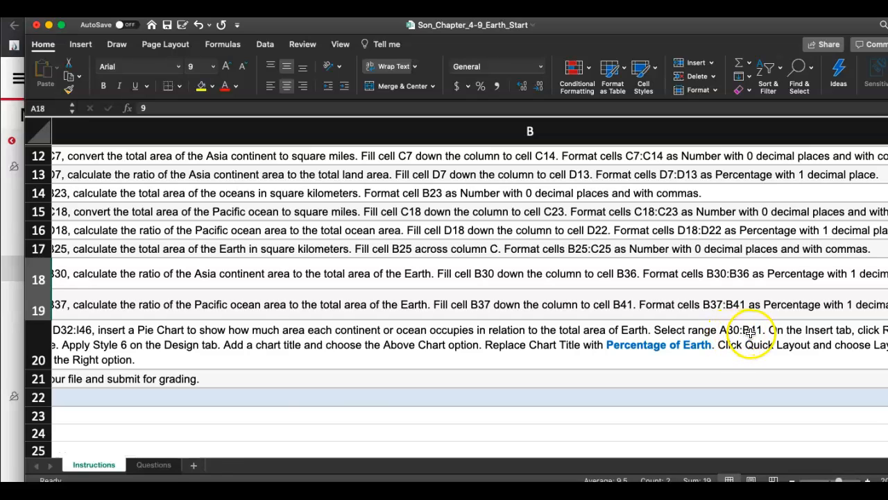
pyautogui.click(151, 465)
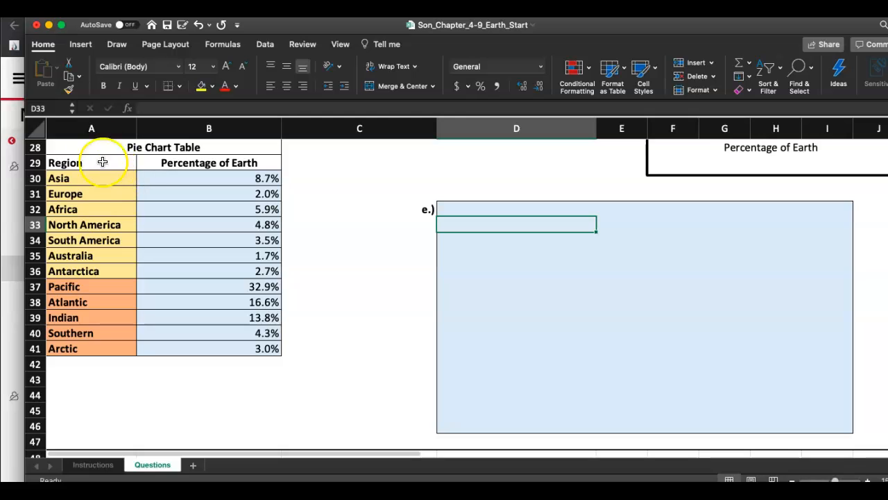
pyautogui.scroll(3, 108, 179)
pyautogui.moveTo(107, 222); pyautogui.dragTo(213, 393)
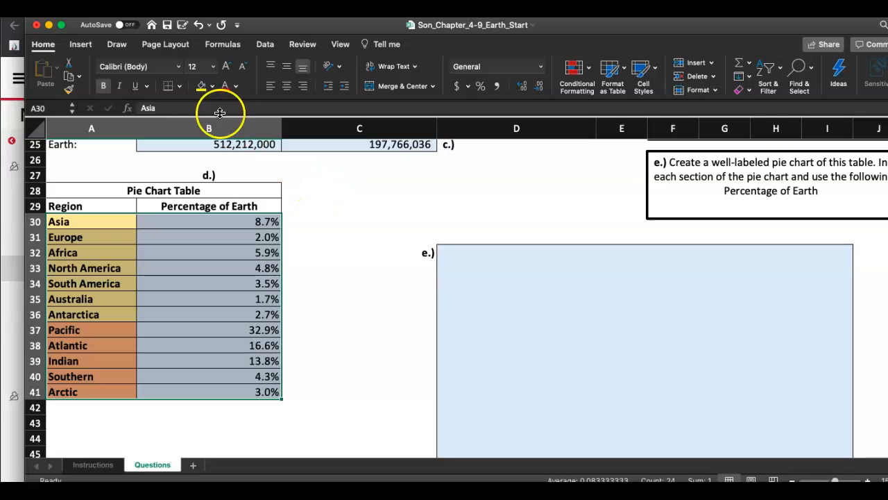
pyautogui.click(86, 45)
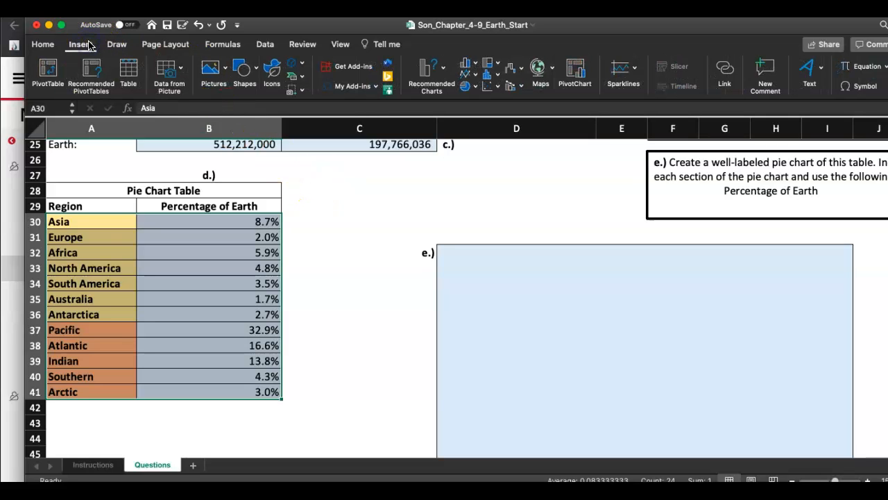
pyautogui.click(432, 71)
pyautogui.click(488, 349)
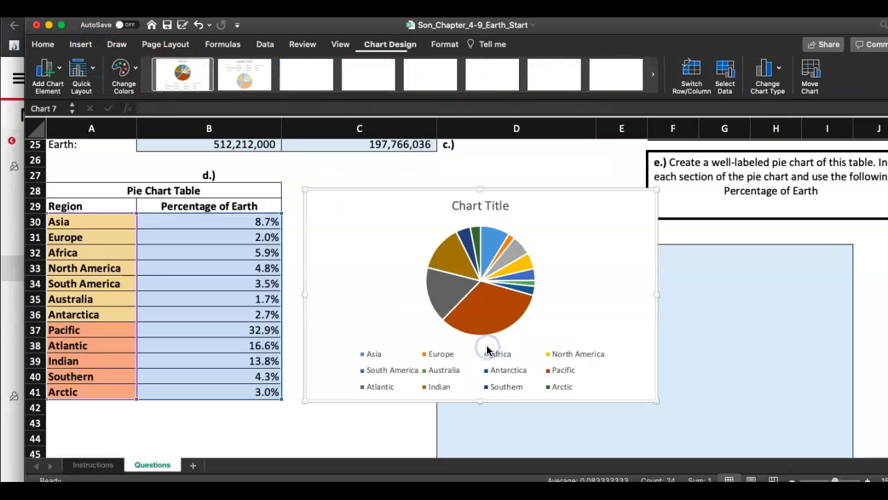
# Move and resize the pie chart so it fills cells D32:I46 of the answer area for part e.
pyautogui.moveTo(540, 204); pyautogui.dragTo(673, 254)
pyautogui.scroll(-7, 674, 254)
pyautogui.hscroll(2, 674, 254)
pyautogui.moveTo(753, 347); pyautogui.dragTo(816, 366)
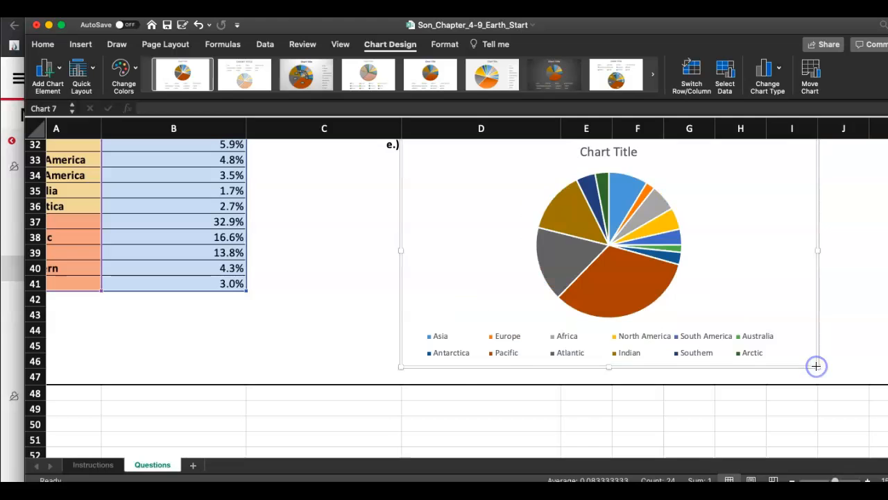
# Read instruction 11 on the Instructions sheet for the required chart style, title, layout and legend.
pyautogui.click(117, 470)
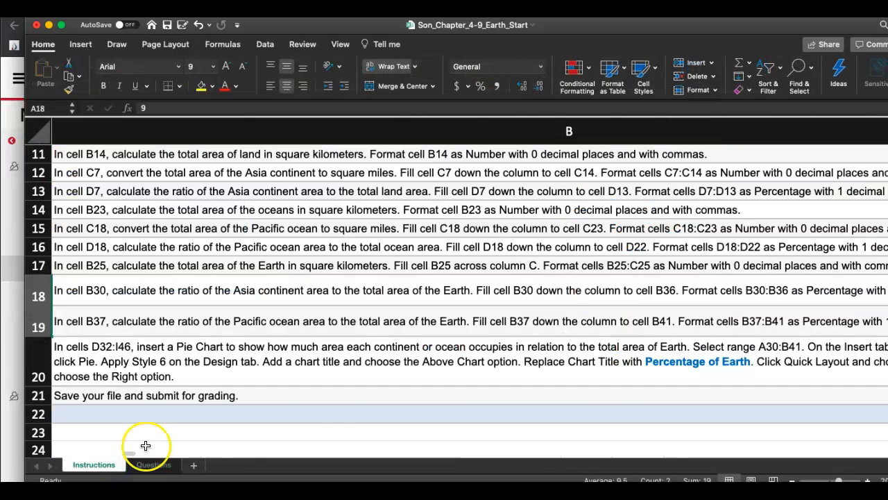
pyautogui.hscroll(8, 514, 397)
pyautogui.scroll(-2, 515, 396)
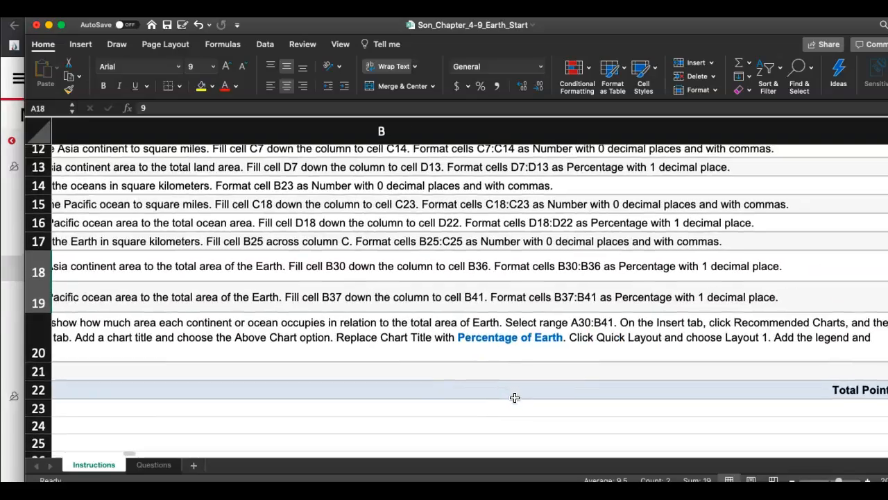
pyautogui.hscroll(-8, 514, 397)
pyautogui.scroll(-1, 514, 397)
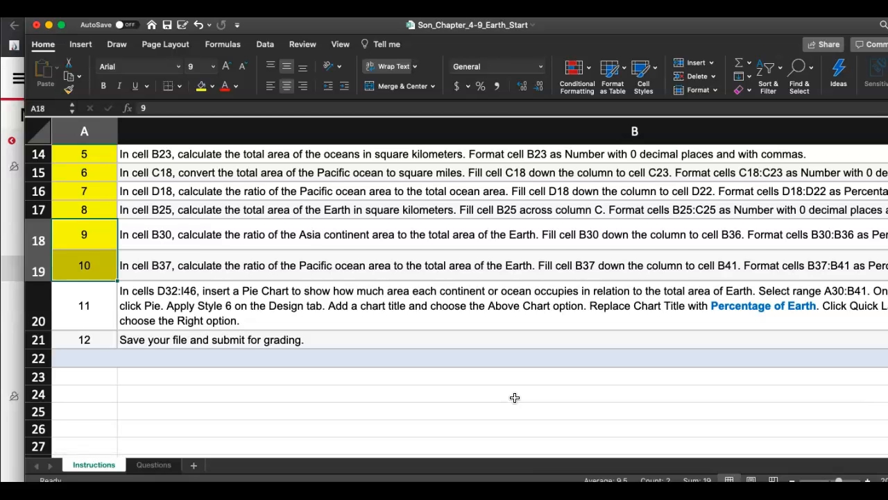
pyautogui.scroll(-1, 515, 397)
pyautogui.hscroll(4, 514, 397)
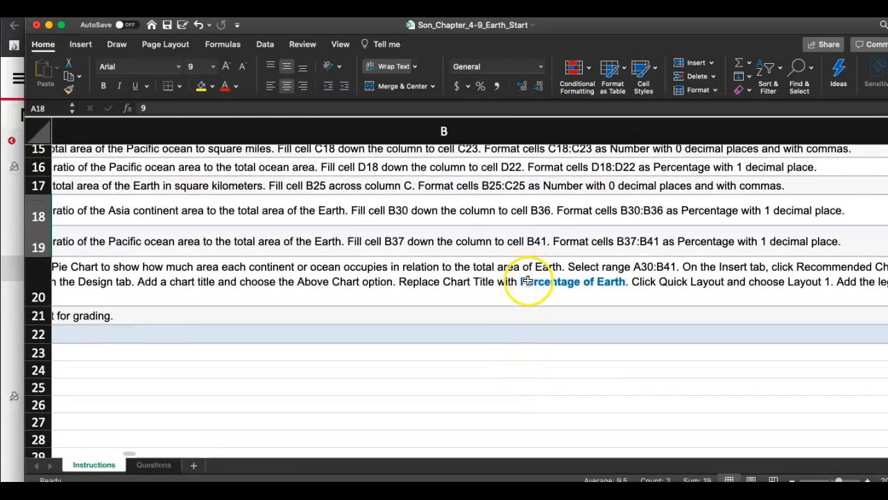
# Copy the title text "Percentage of Earth" from instruction 11 in B20, leaving the cell unedited.
pyautogui.doubleClick(527, 281)
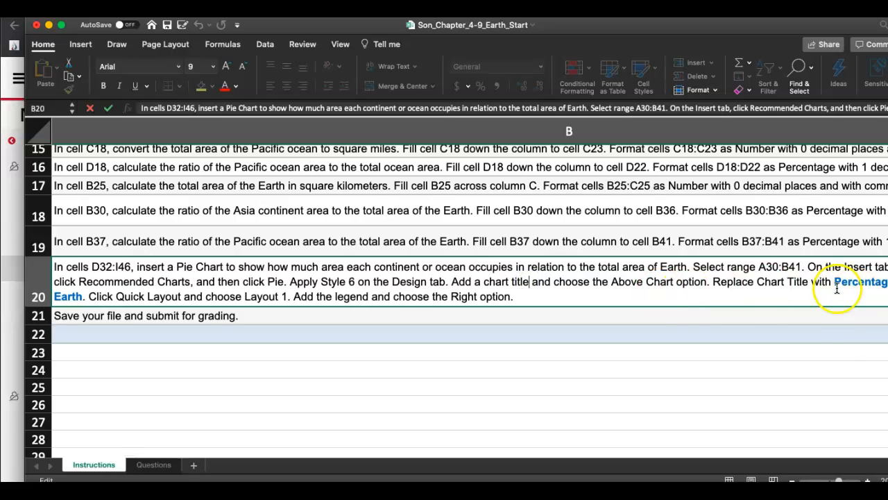
pyautogui.hscroll(3, 840, 331)
pyautogui.scroll(1, 840, 331)
pyautogui.hscroll(-3, 841, 331)
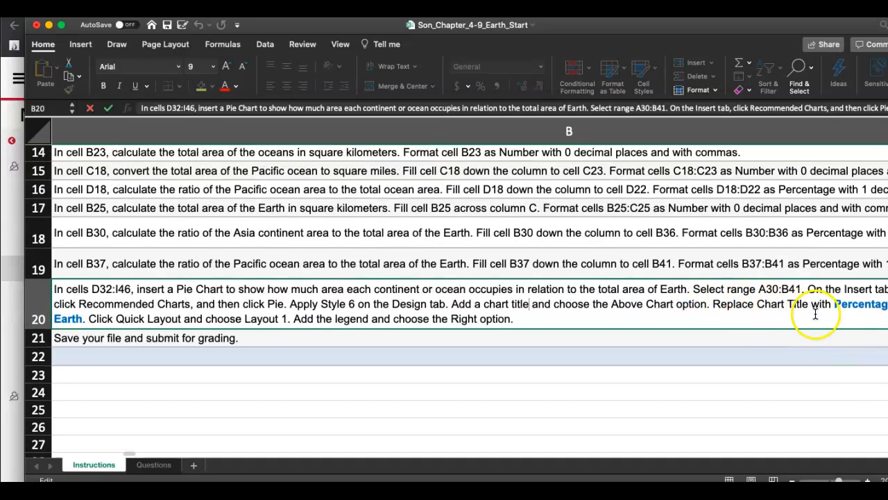
pyautogui.click(842, 359)
pyautogui.click(702, 309)
pyautogui.moveTo(834, 305); pyautogui.dragTo(84, 320)
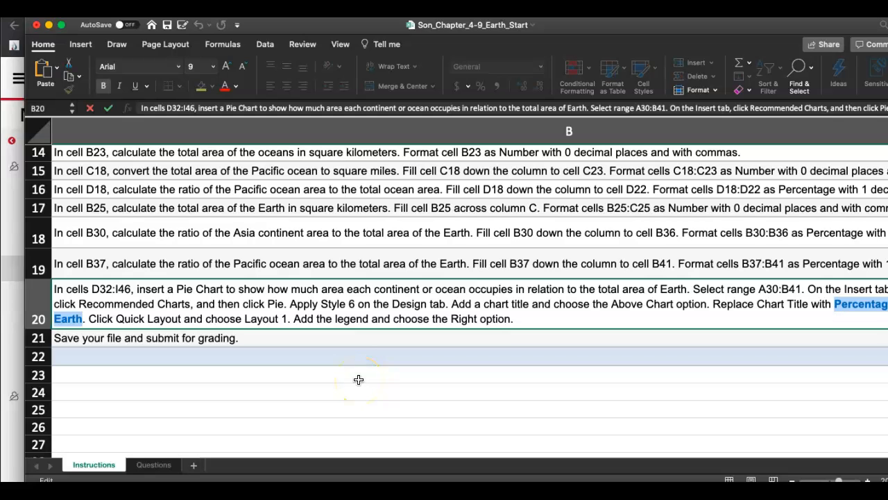
pyautogui.press('Escape')
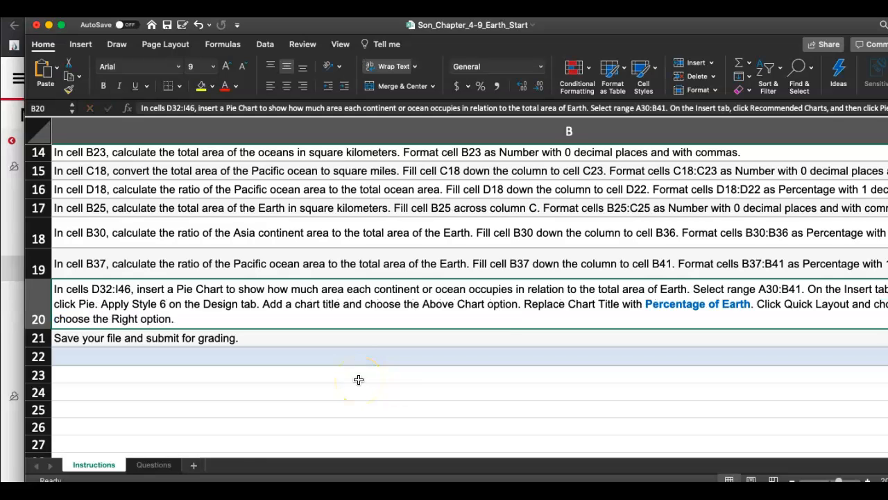
# Apply chart Style 6 to the pie chart on the Questions sheet.
pyautogui.click(143, 465)
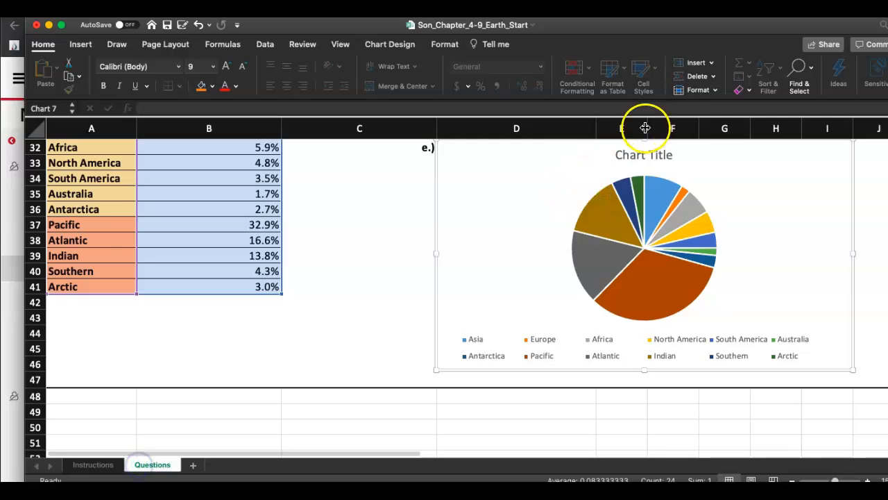
pyautogui.click(390, 44)
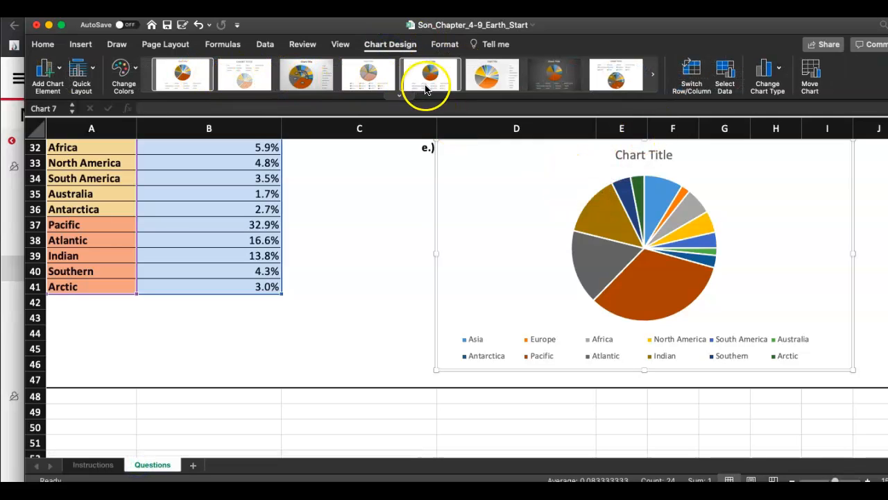
pyautogui.click(483, 82)
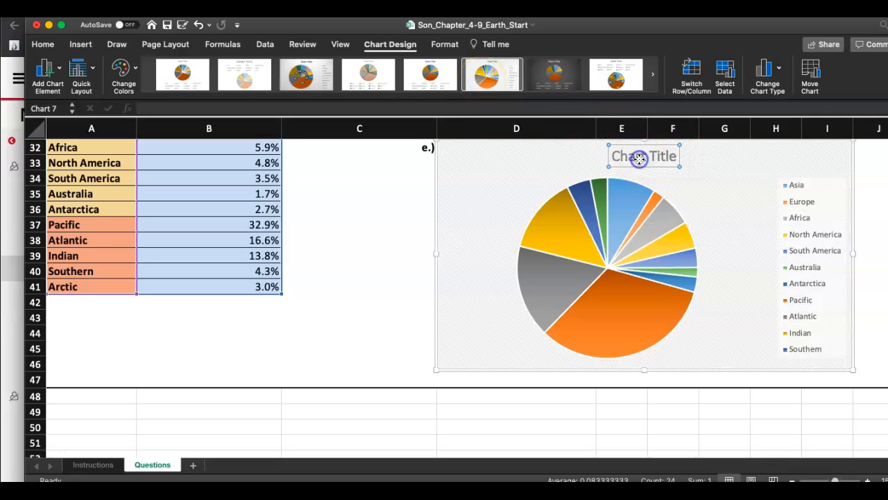
# Replace the pie chart's title with "Percentage of Earth" and close the formatting pane.
pyautogui.doubleClick(628, 158)
pyautogui.moveTo(616, 157); pyautogui.dragTo(701, 166)
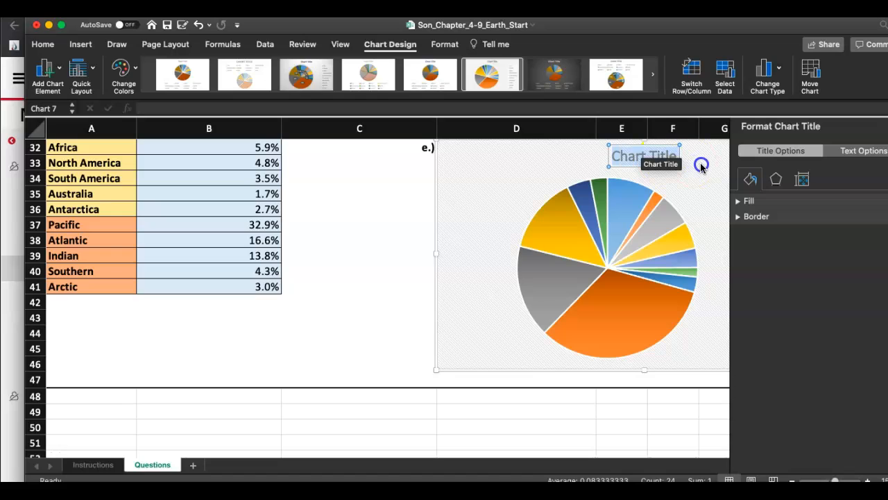
pyautogui.write('Percentage of Earth')
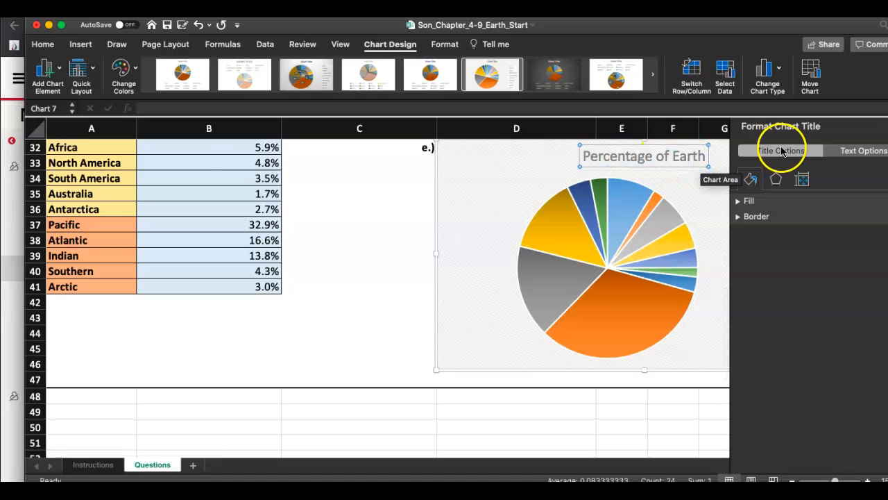
pyautogui.click(307, 317)
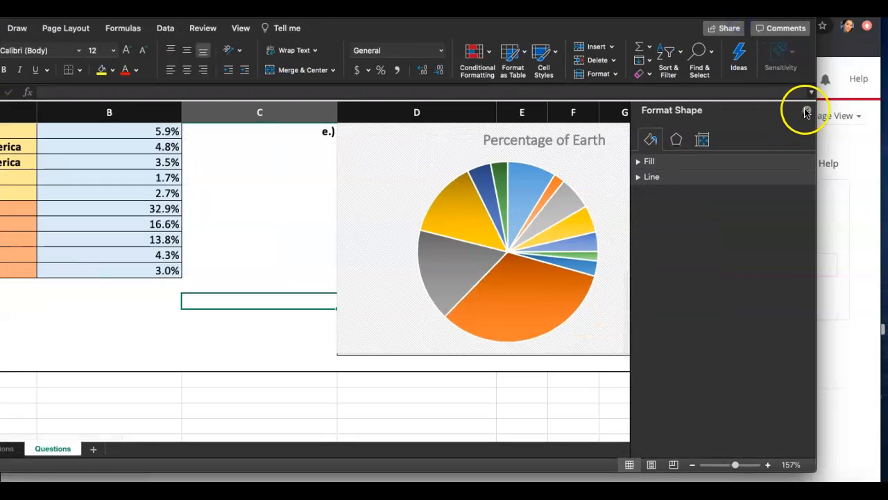
pyautogui.click(803, 109)
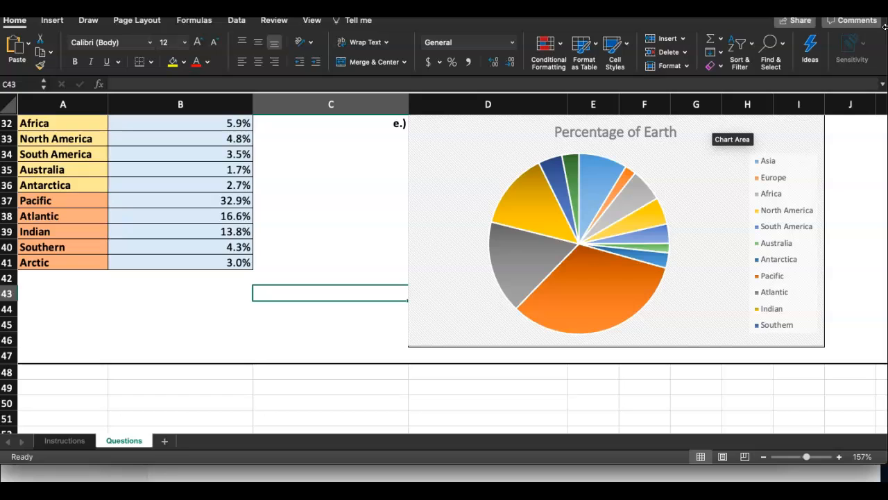
# Review the remaining requirements in instruction 11 and highlight step number 11 in yellow to mark it as completed.
pyautogui.click(87, 442)
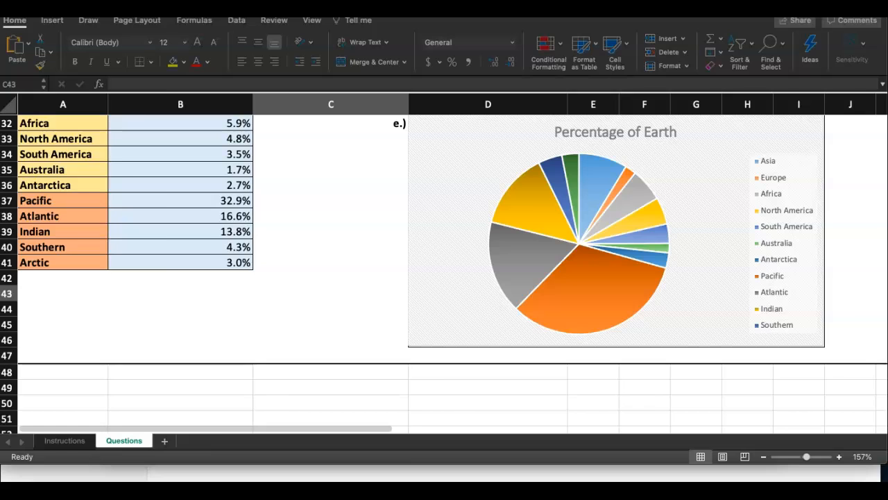
pyautogui.click(80, 442)
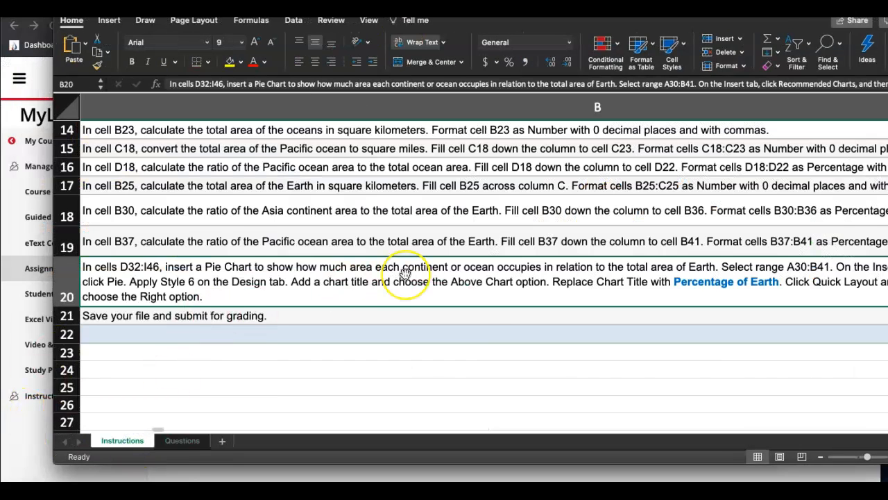
pyautogui.hscroll(10, 423, 266)
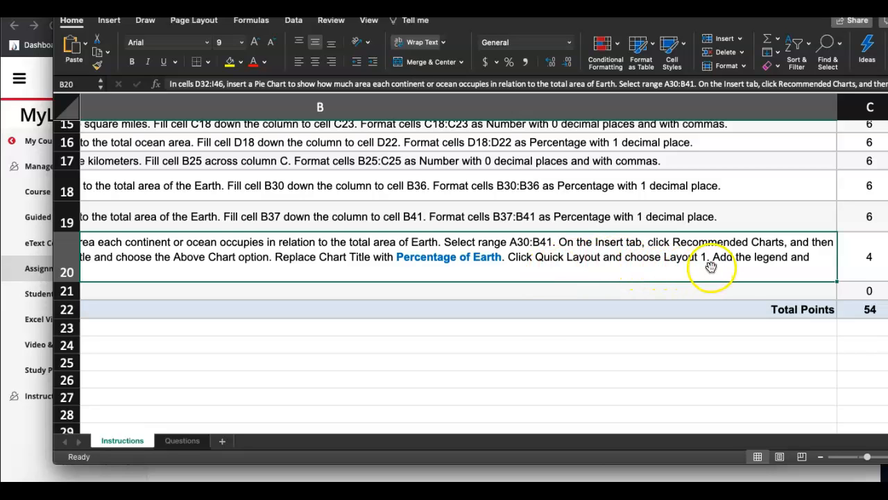
pyautogui.hscroll(-10, 734, 271)
pyautogui.scroll(-1, 733, 271)
pyautogui.hscroll(-1, 736, 271)
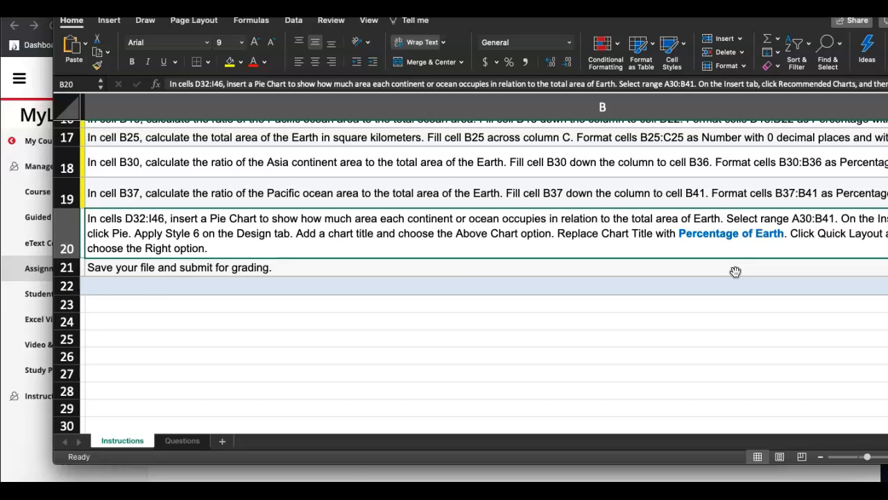
pyautogui.hscroll(-3, 309, 242)
pyautogui.click(90, 248)
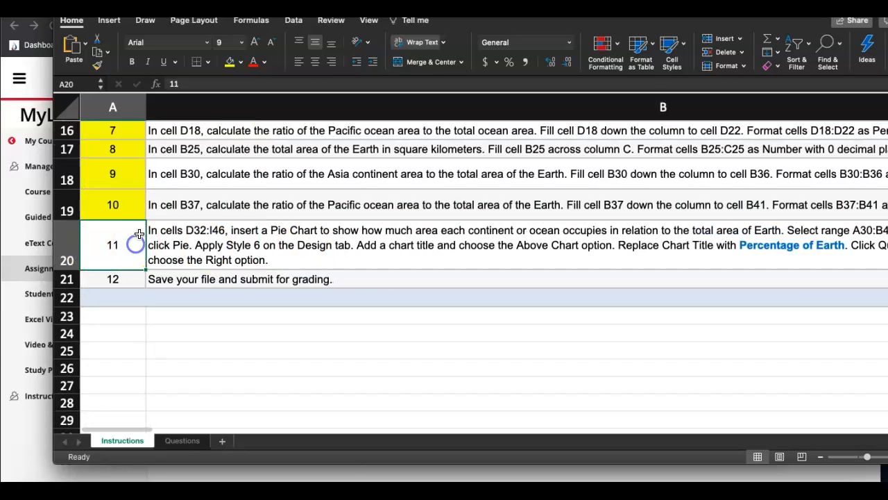
pyautogui.click(230, 61)
pyautogui.scroll(-5, 290, 257)
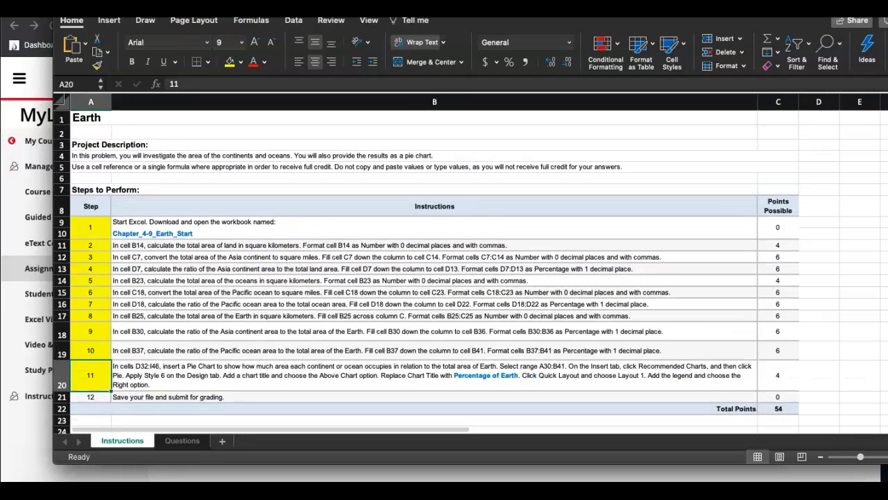
# Save the workbook.
pyautogui.moveTo(296, 1); pyautogui.dragTo(262, 37)
pyautogui.click(162, 41)
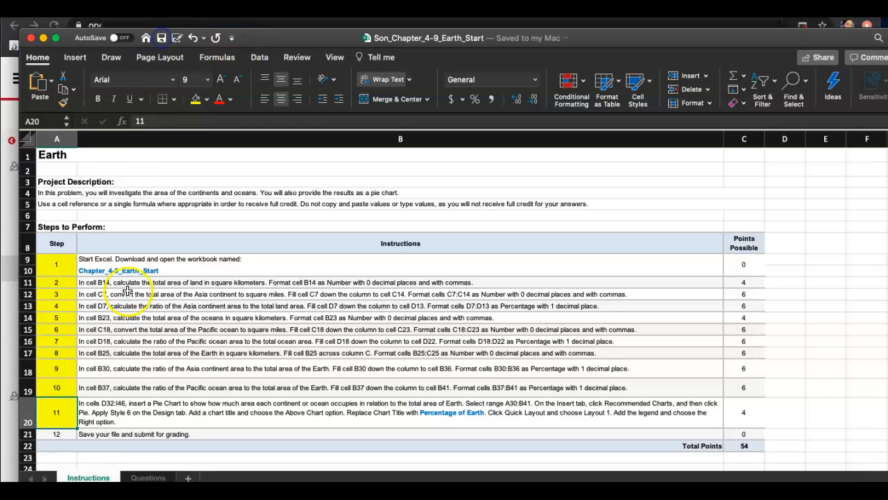
pyautogui.moveTo(344, 34); pyautogui.dragTo(340, 0)
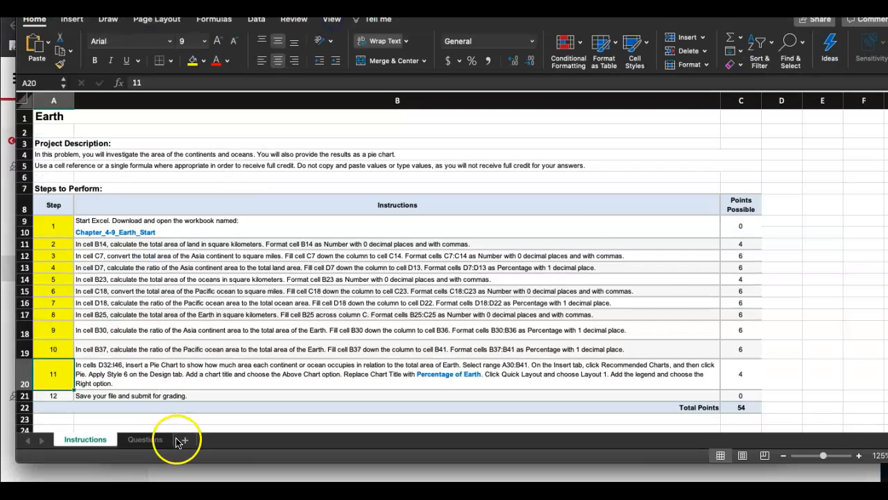
# Review the completed Questions sheet and return to the Download Starting Materials dialog in MyLab Math.
pyautogui.click(159, 442)
pyautogui.scroll(-6, 293, 322)
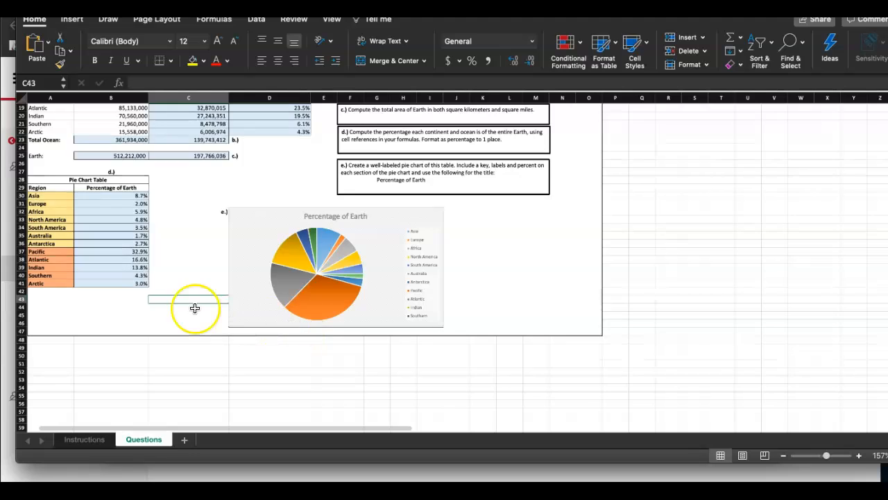
pyautogui.scroll(1, 195, 308)
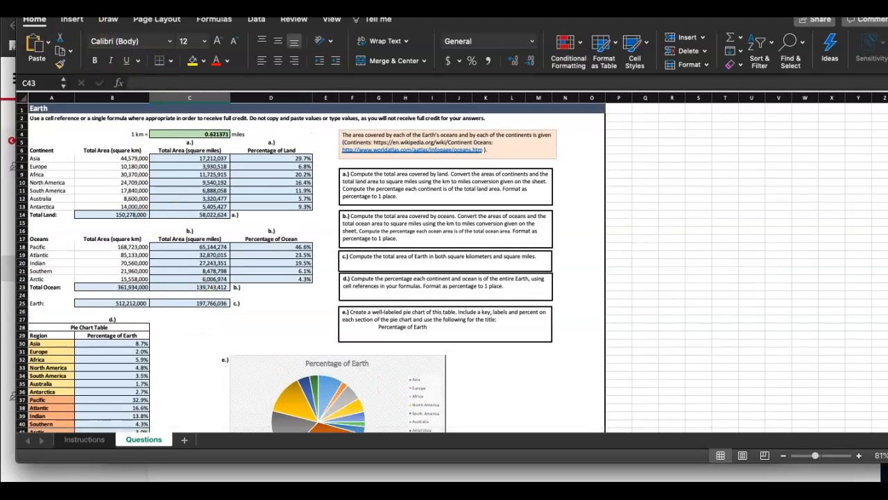
pyautogui.click(39, 2)
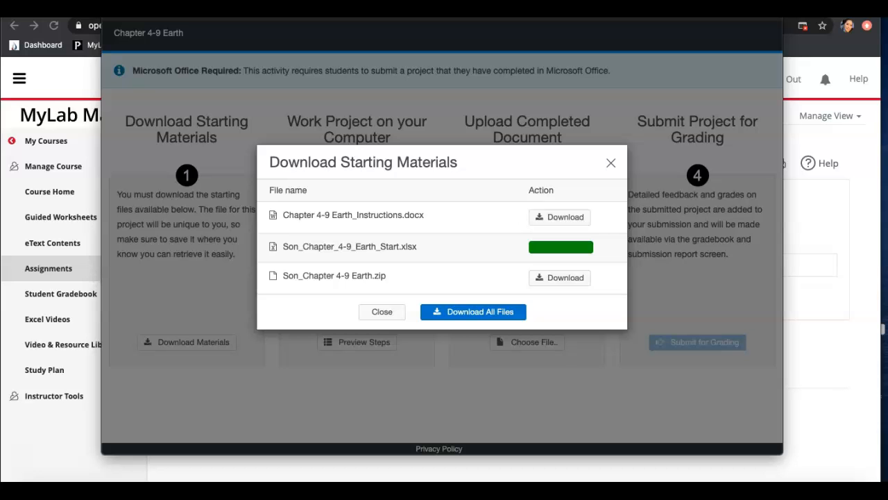
# Dismiss the starting materials list and upload the completed Chapter 4-9 Earth starting workbook (.xlsx) from the Downloads folder.
pyautogui.click(380, 310)
pyautogui.click(512, 345)
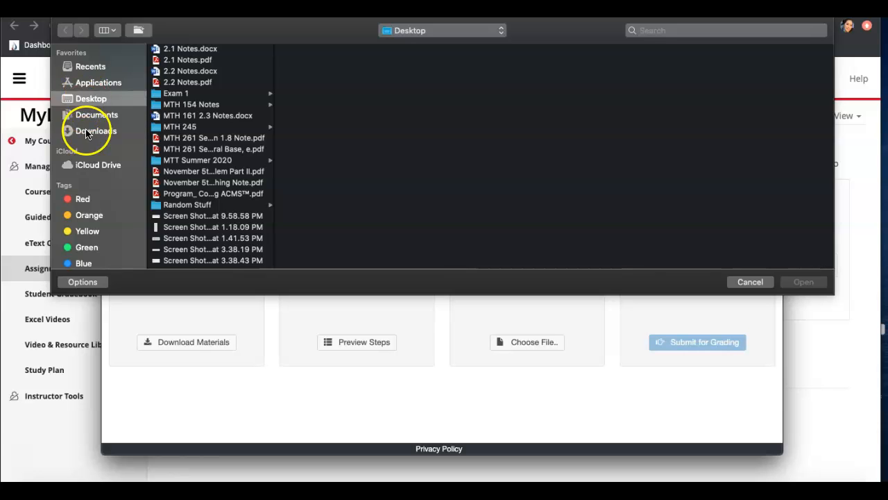
pyautogui.click(87, 132)
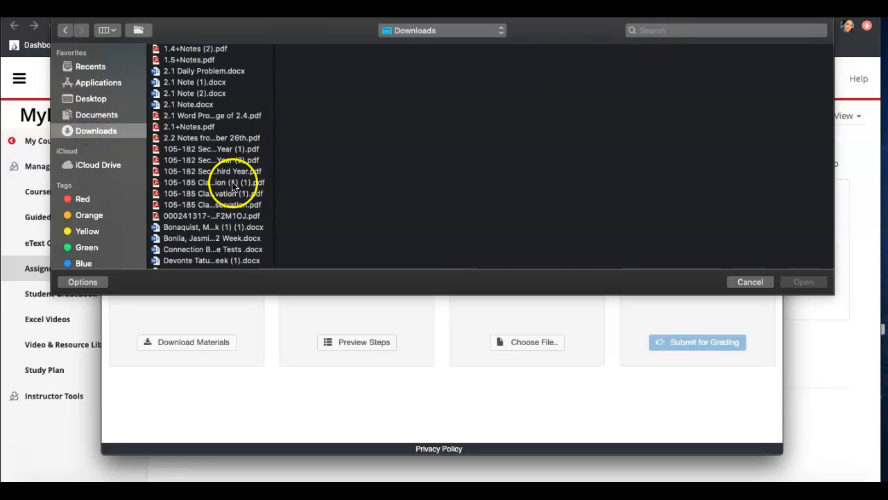
pyautogui.scroll(-10, 225, 180)
pyautogui.click(222, 263)
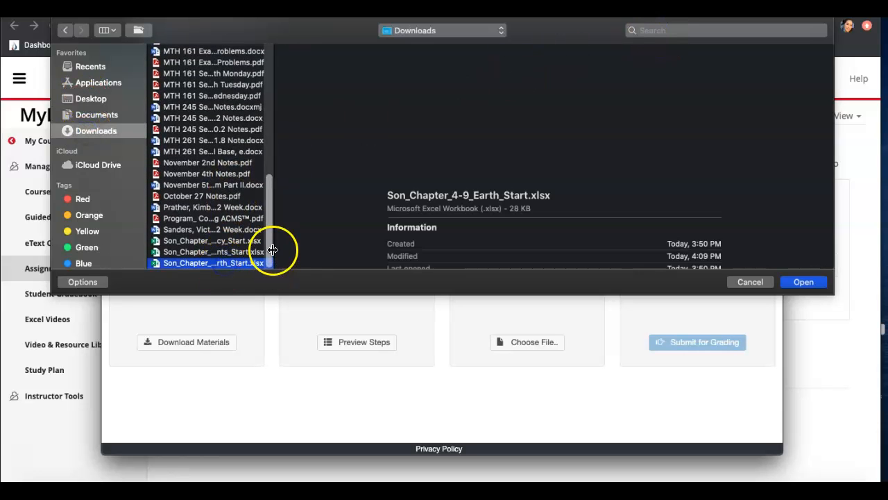
pyautogui.click(800, 281)
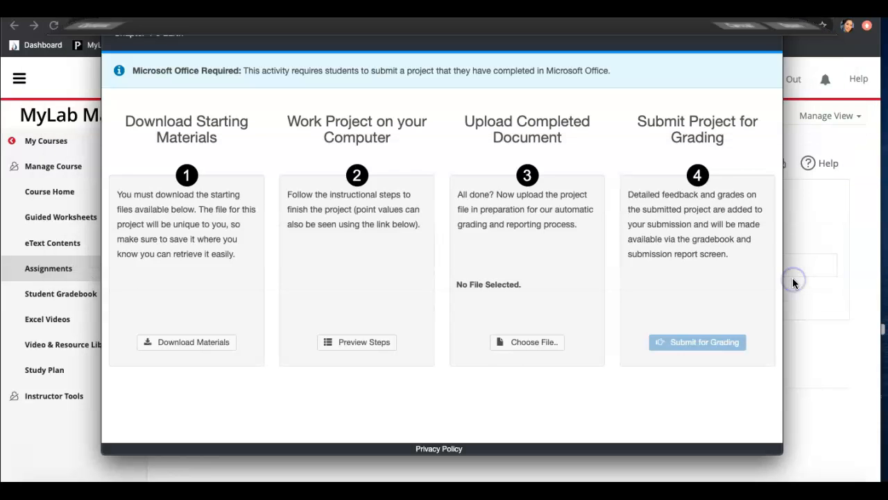
pyautogui.click(520, 347)
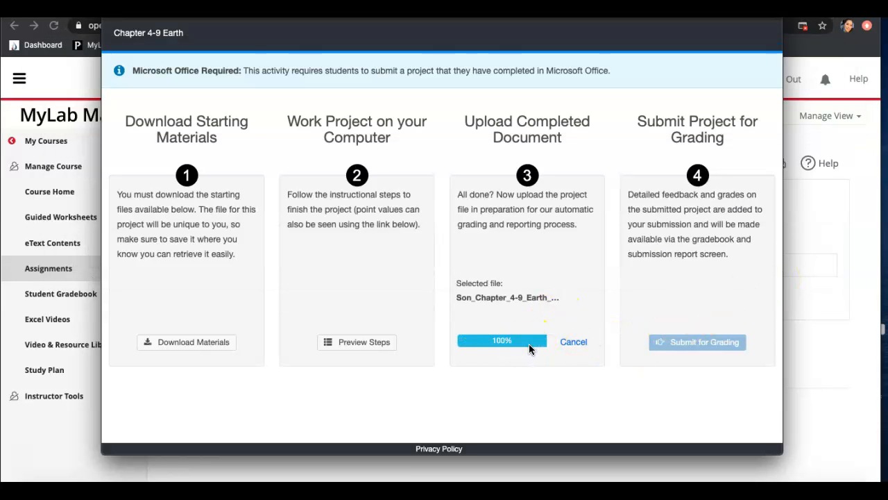
# Submit the uploaded project for grading and leave the Earth homework's Do Homework page.
pyautogui.click(684, 341)
pyautogui.click(422, 300)
pyautogui.click(191, 342)
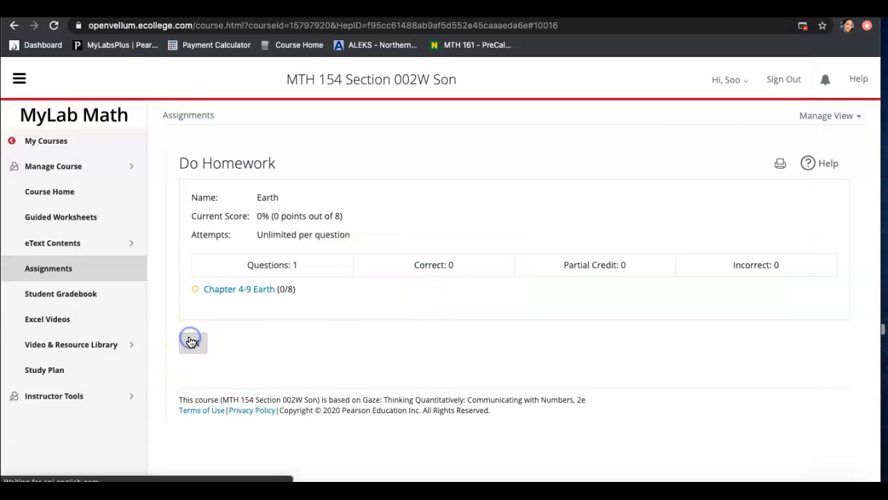
# Look through the assignment list, then check the Earth homework's points and score in the Student Gradebook.
pyautogui.scroll(-20, 233, 341)
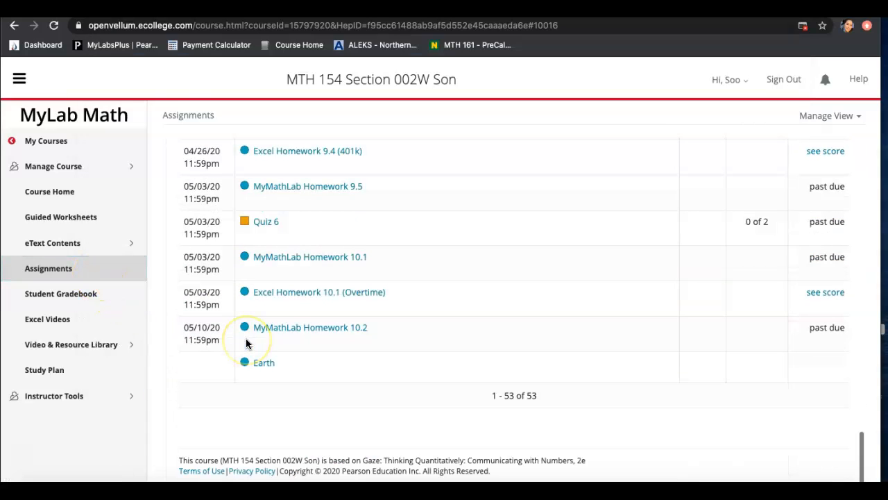
pyautogui.scroll(15, 229, 312)
pyautogui.scroll(-5, 218, 278)
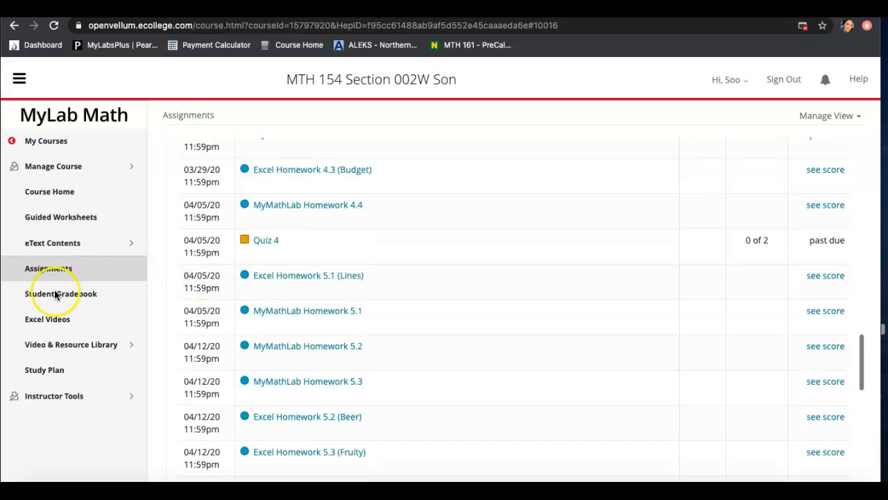
pyautogui.click(75, 294)
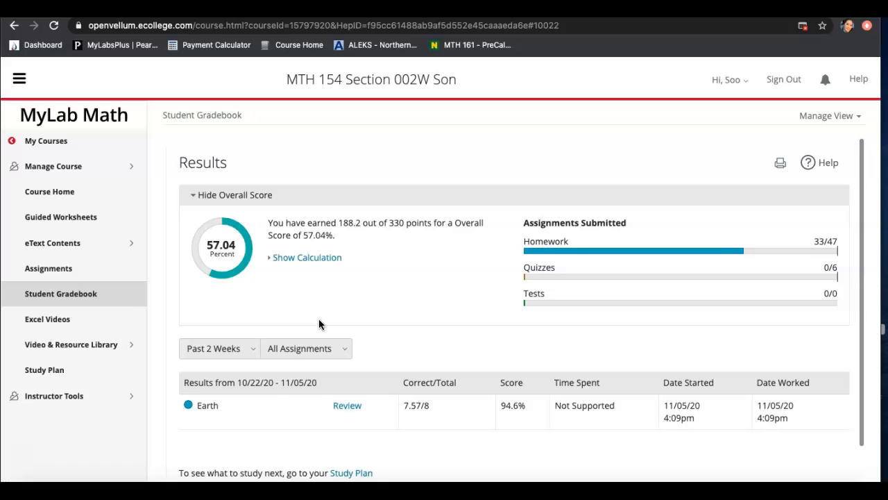
pyautogui.scroll(-1, 319, 322)
pyautogui.moveTo(396, 364); pyautogui.dragTo(433, 364)
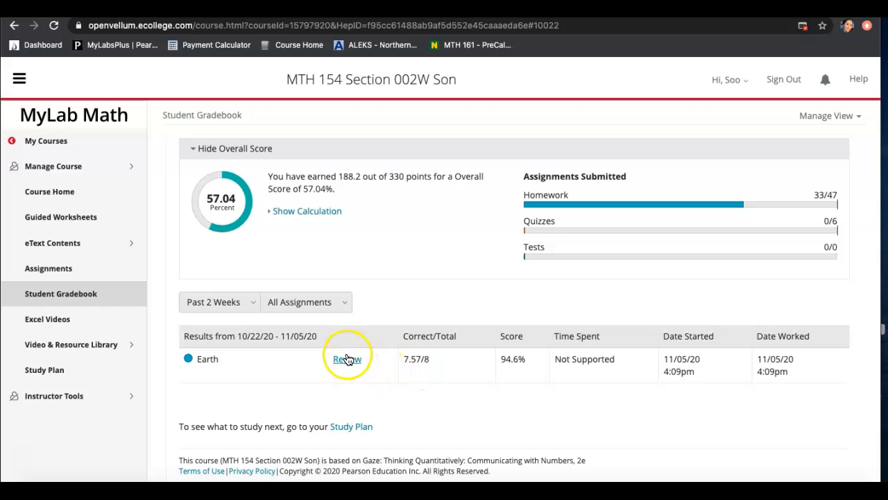
pyautogui.moveTo(503, 362); pyautogui.dragTo(521, 359)
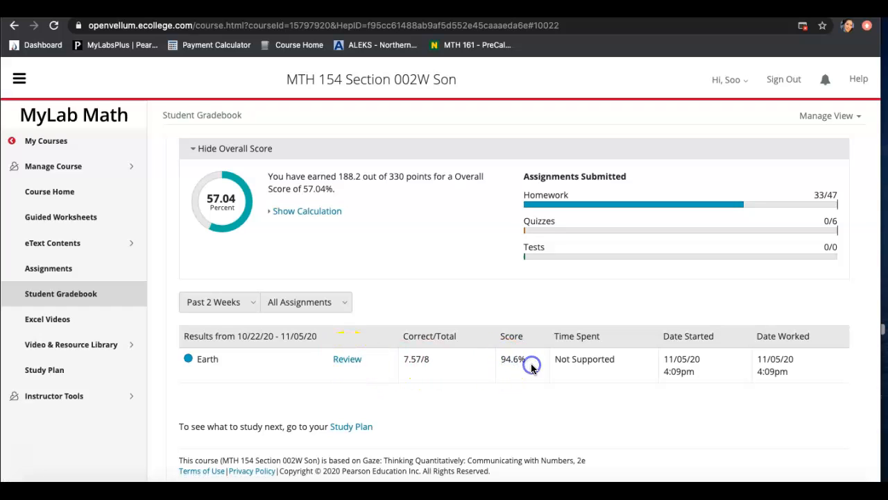
# Open the review of the graded Earth homework and continue to the Chapter 4-9 Earth score card.
pyautogui.click(347, 359)
pyautogui.click(254, 352)
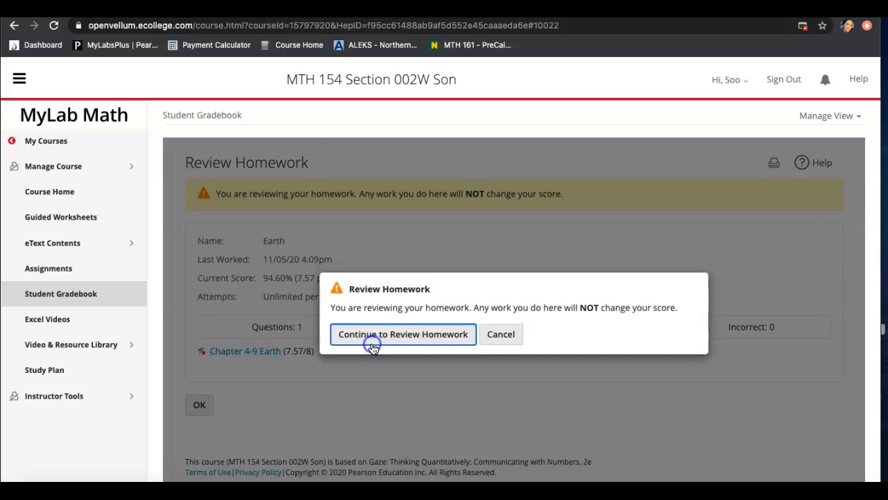
pyautogui.click(373, 347)
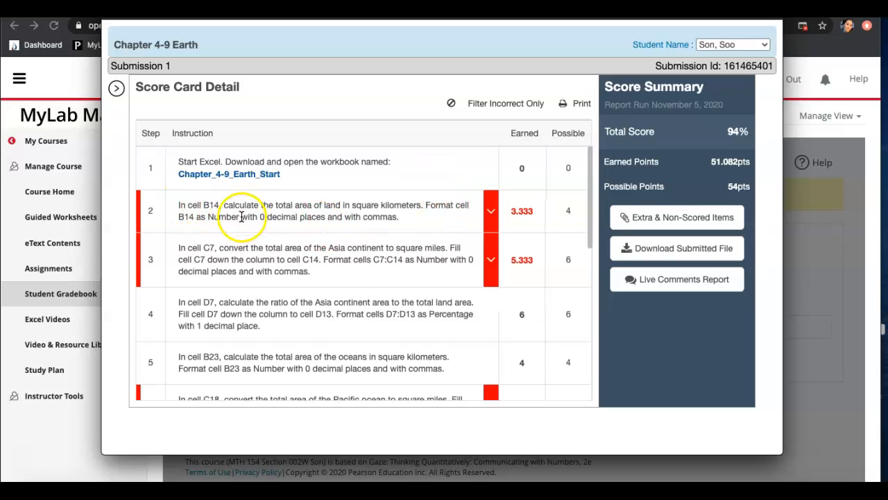
# Expand the grading feedback for step 2 and compare it with the number formatting instruction of step 3.
pyautogui.click(490, 211)
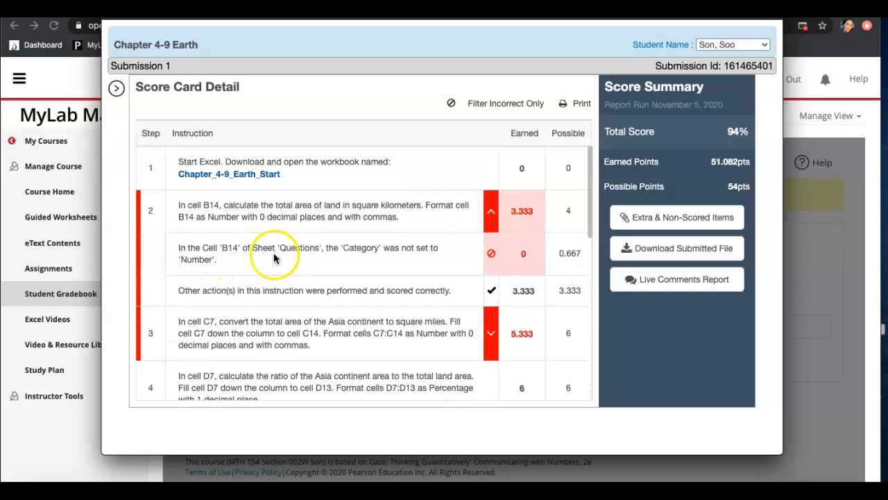
pyautogui.moveTo(238, 258); pyautogui.dragTo(177, 251)
pyautogui.click(251, 283)
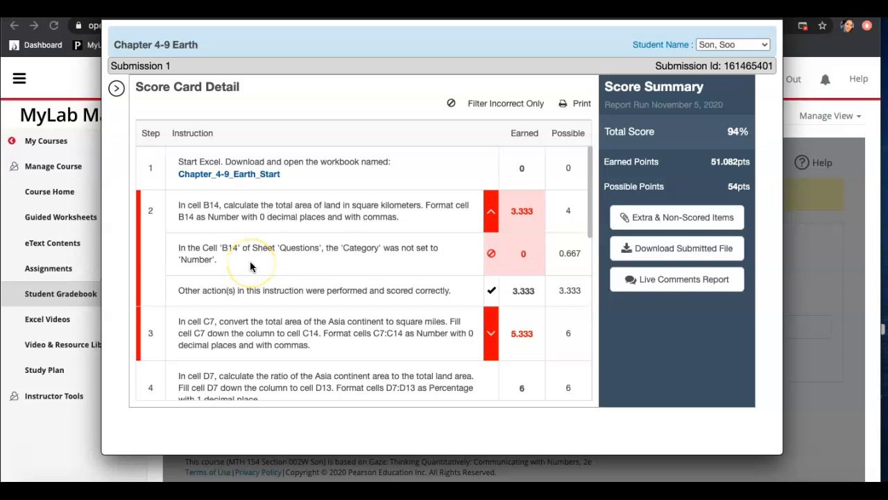
pyautogui.scroll(-1, 279, 306)
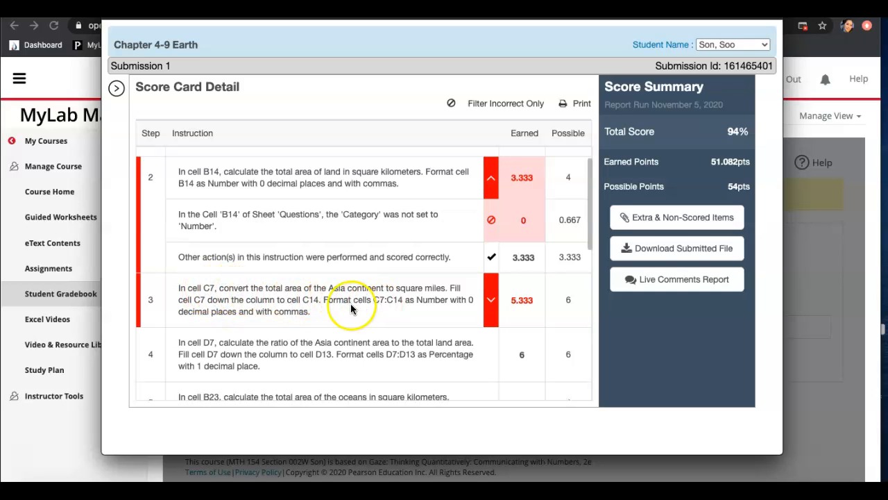
pyautogui.moveTo(343, 300); pyautogui.dragTo(376, 314)
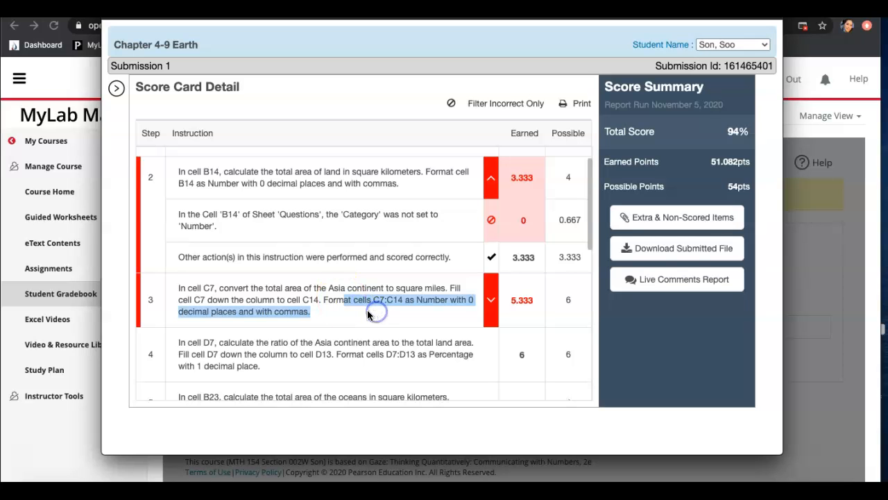
pyautogui.click(366, 315)
pyautogui.scroll(-3, 366, 309)
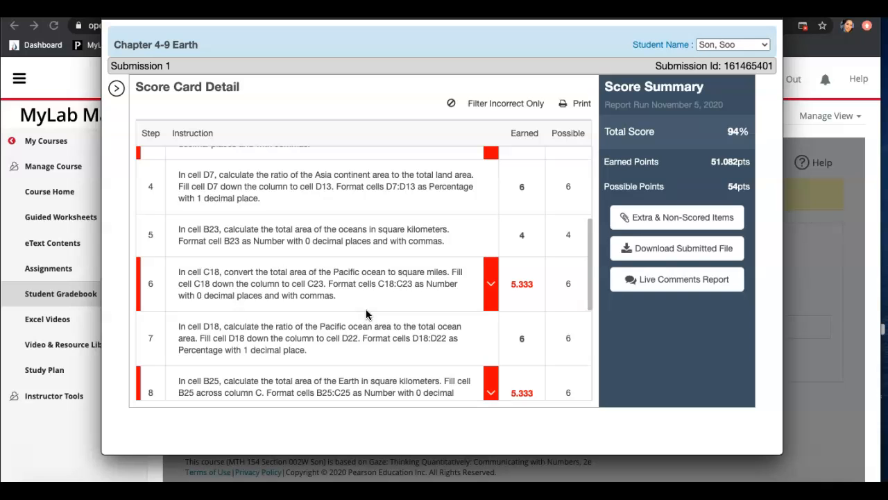
# Expand the grading feedback for step 6 and compare it with the feedback on the earlier steps.
pyautogui.click(490, 283)
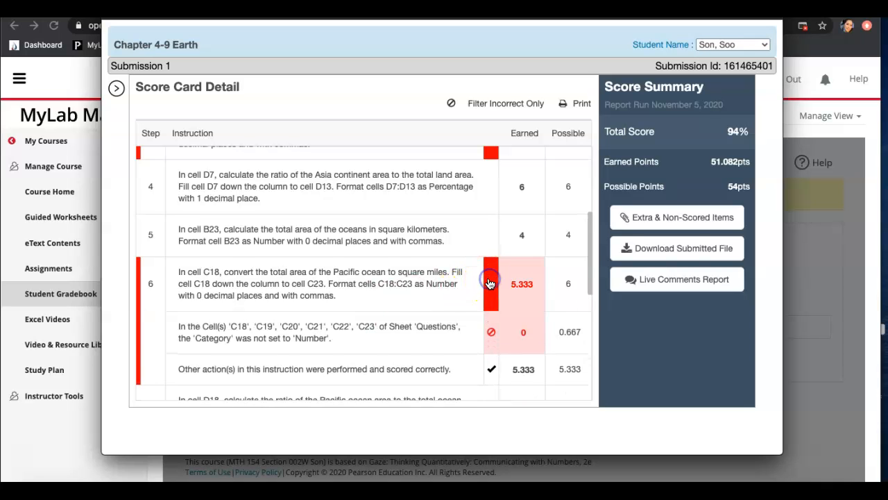
pyautogui.scroll(-1, 431, 297)
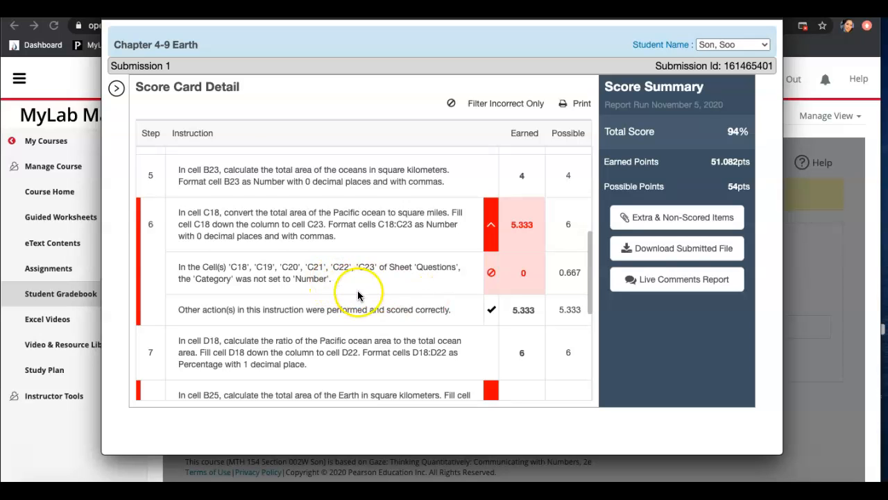
pyautogui.scroll(1, 357, 291)
pyautogui.scroll(1, 358, 296)
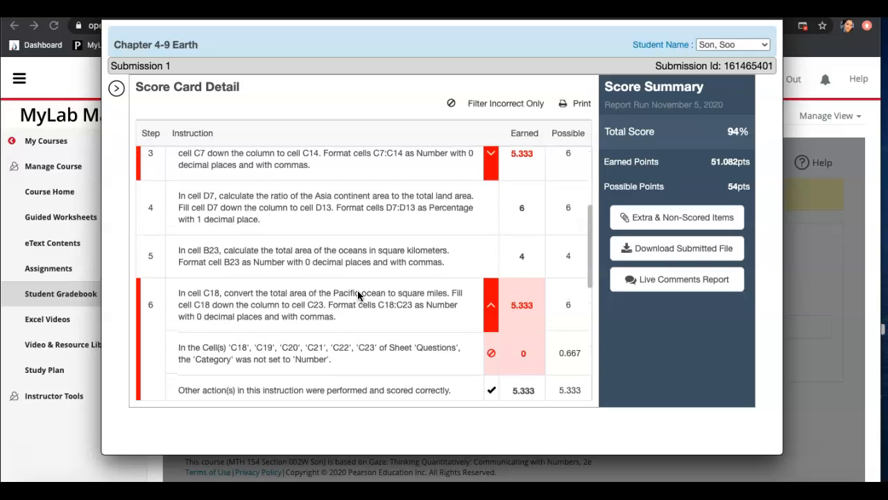
pyautogui.scroll(5, 358, 296)
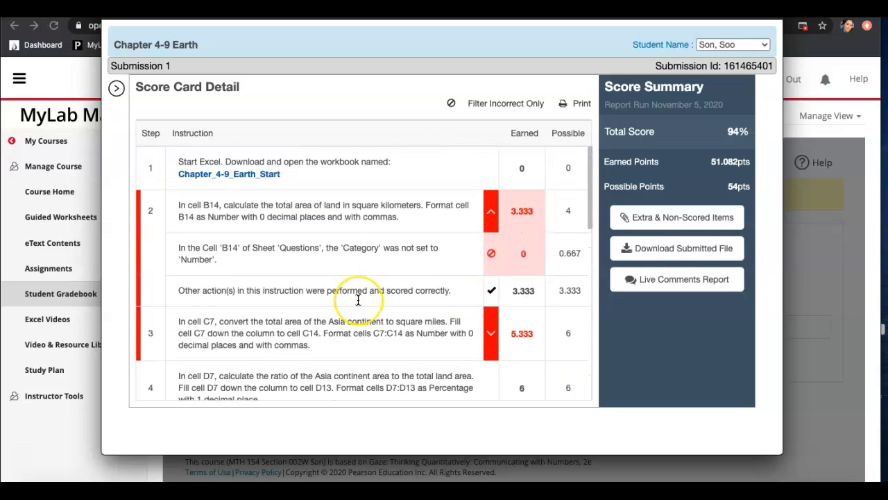
# Examine the total score and step 11's pie chart feedback in the score card, then close the project review window.
pyautogui.scroll(-6, 358, 300)
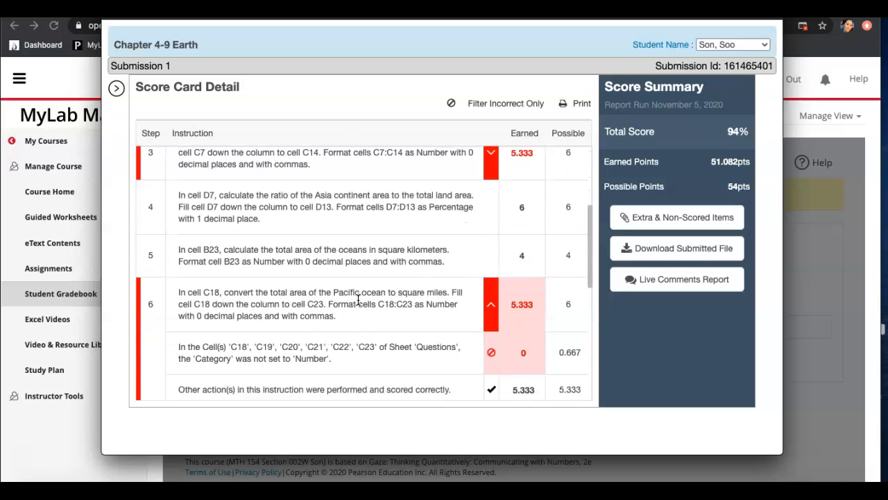
pyautogui.scroll(-6, 358, 300)
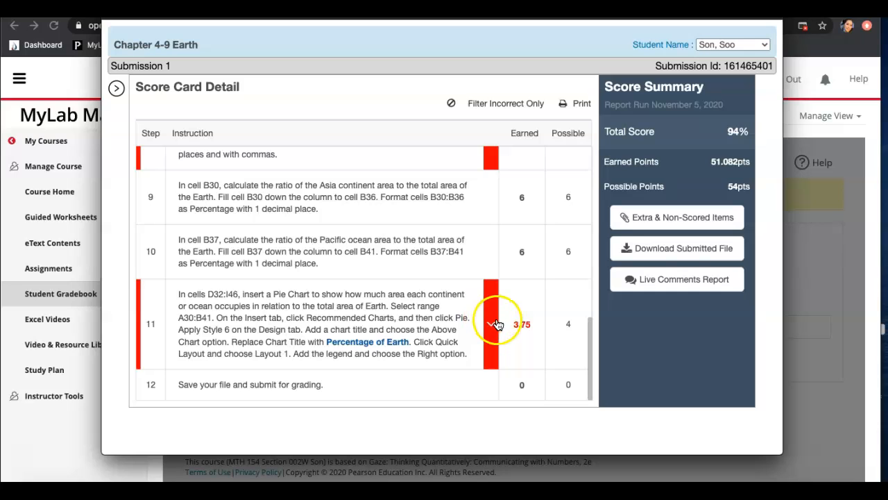
pyautogui.tripleClick(743, 134)
pyautogui.click(749, 151)
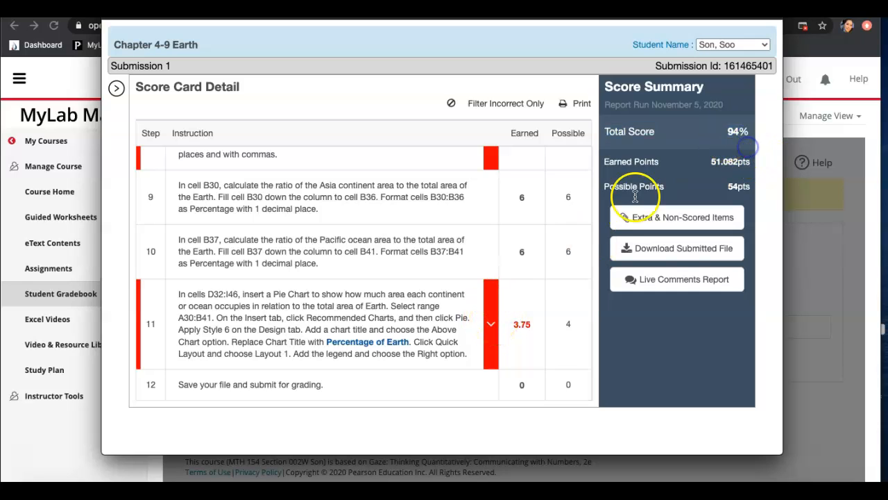
pyautogui.click(491, 323)
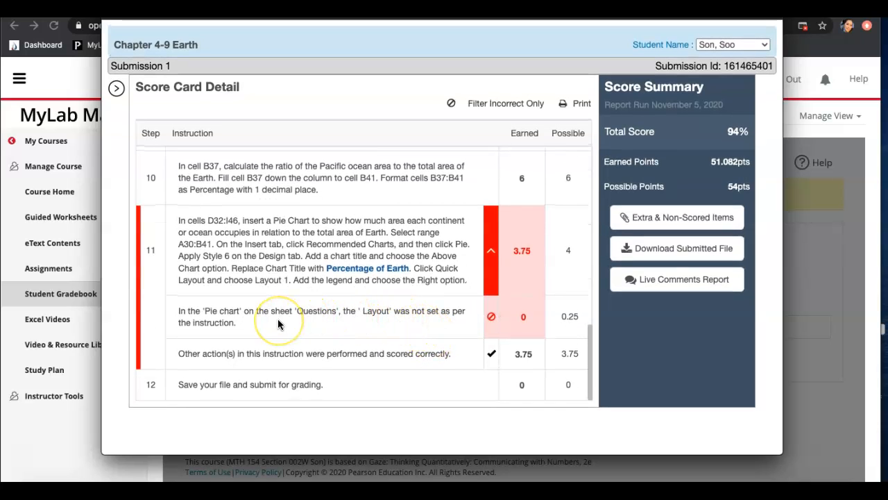
pyautogui.scroll(10, 304, 293)
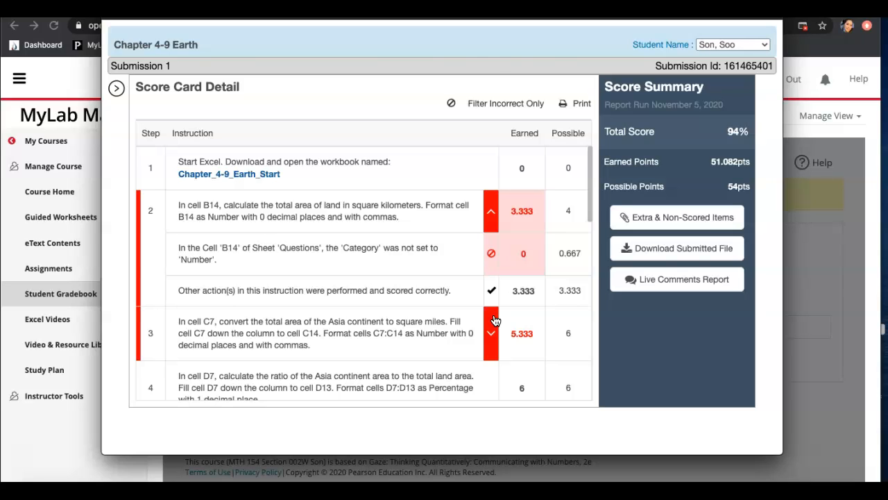
pyautogui.moveTo(341, 0); pyautogui.dragTo(314, 40)
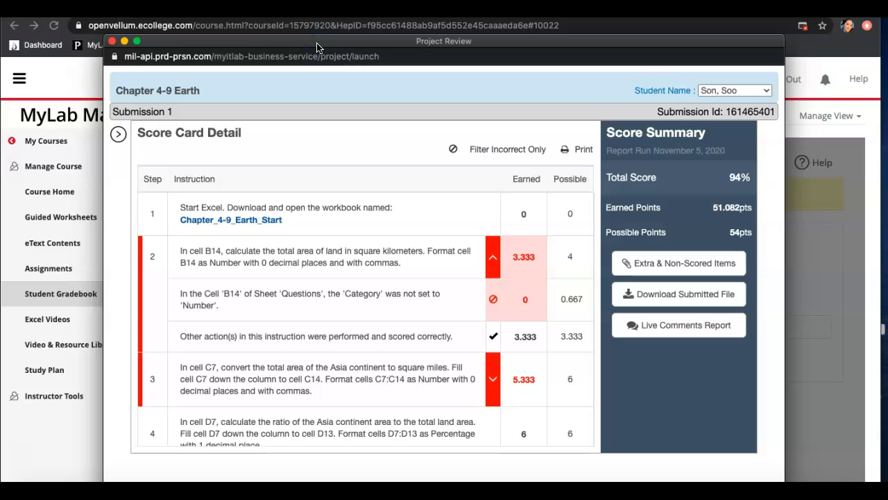
pyautogui.click(111, 42)
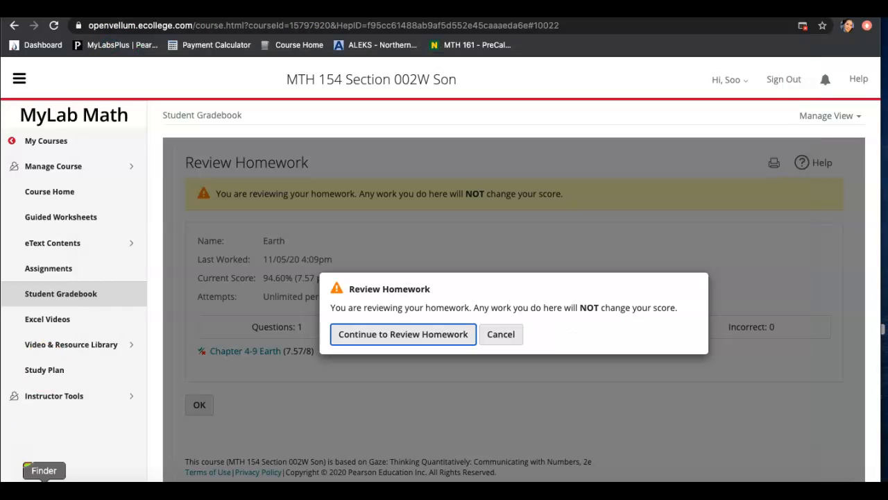